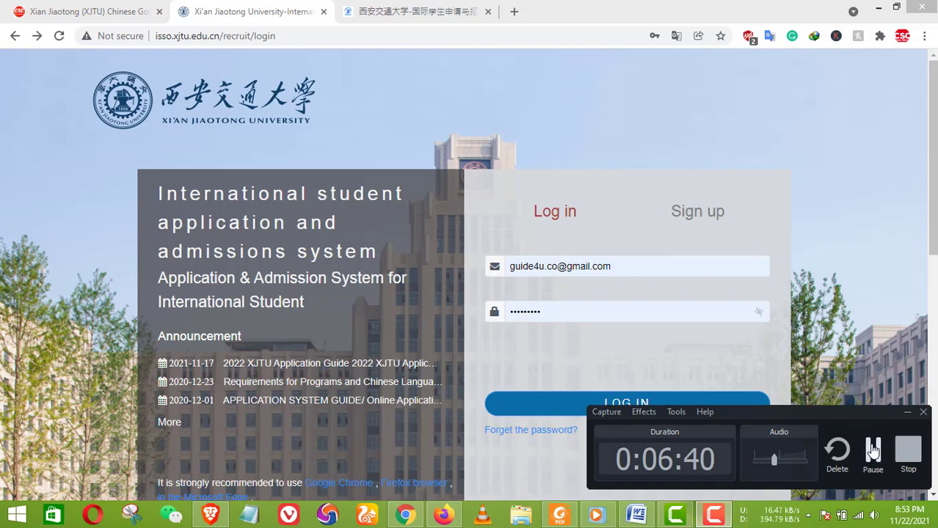
pyautogui.click(872, 447)
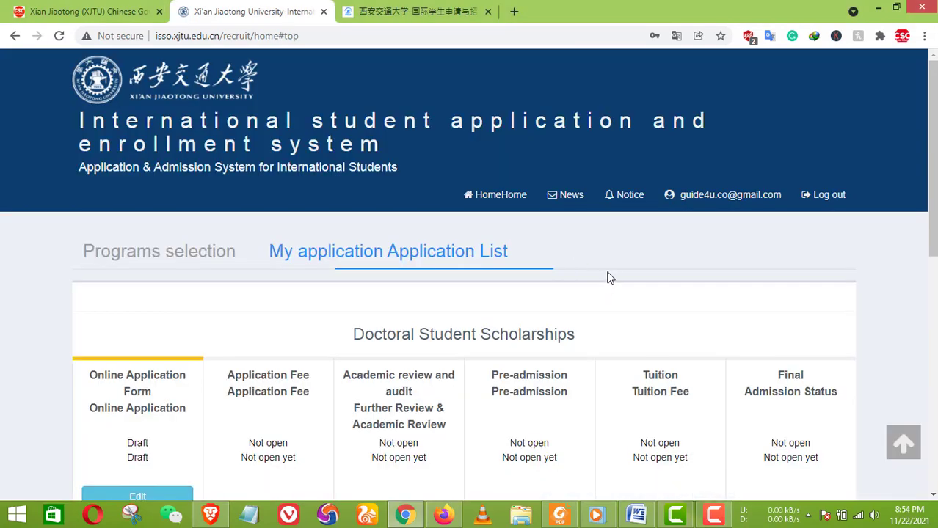
# - Start a new application for the Doctoral Student Scholarships under the Doctoral Program in the programs selection
pyautogui.scroll(-2, 433, 279)
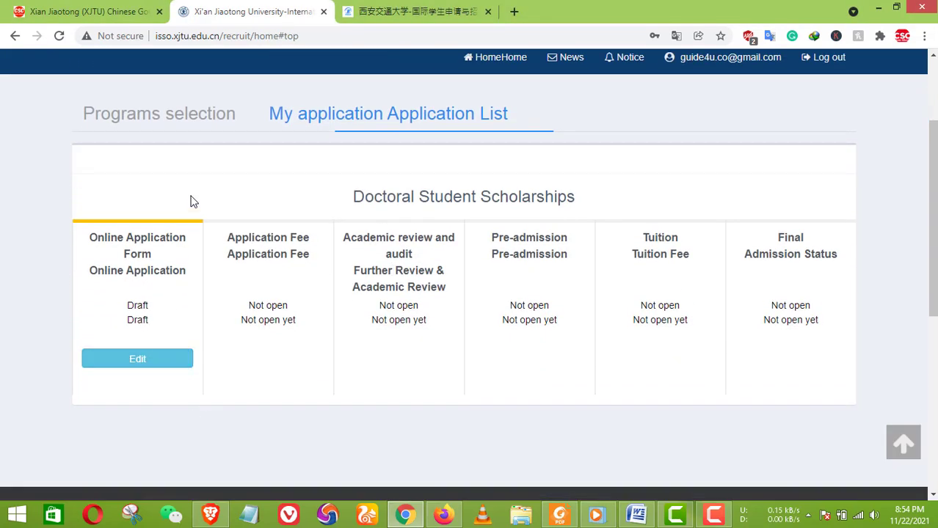
pyautogui.click(176, 128)
pyautogui.click(670, 211)
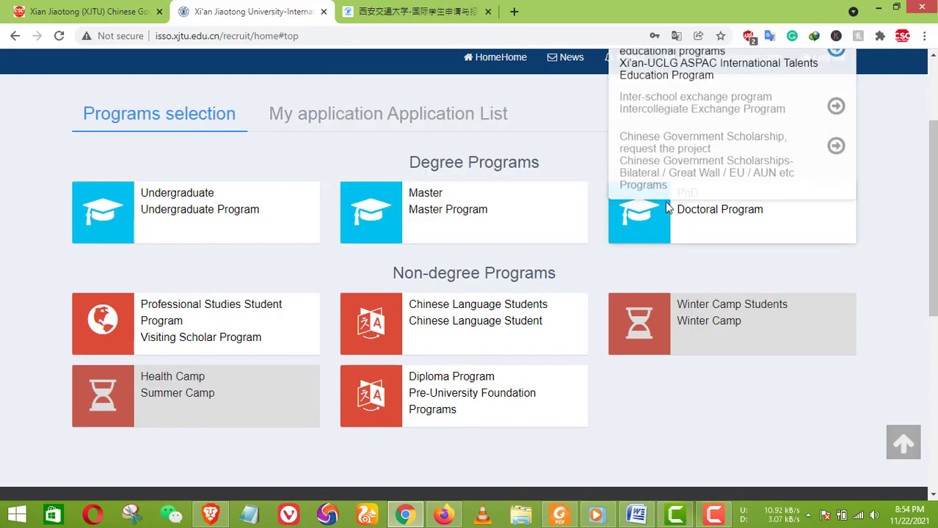
pyautogui.scroll(2, 716, 380)
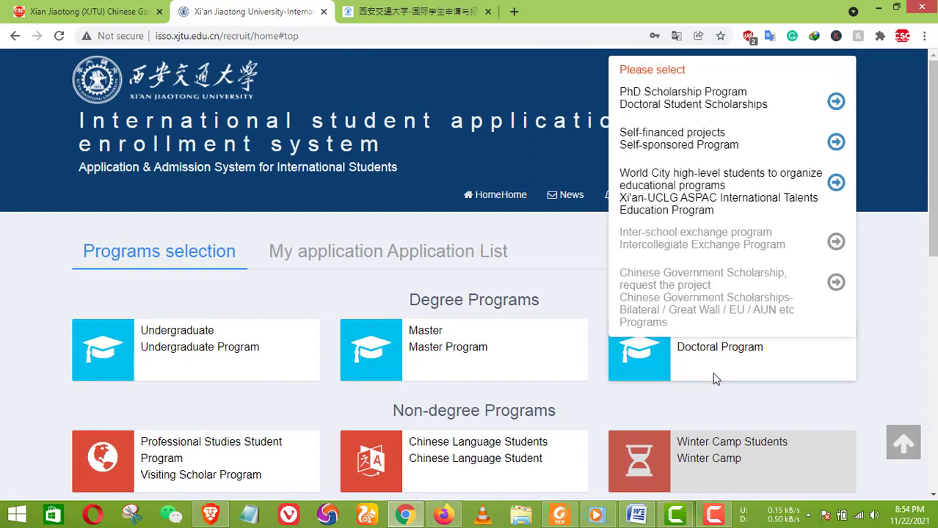
pyautogui.click(686, 96)
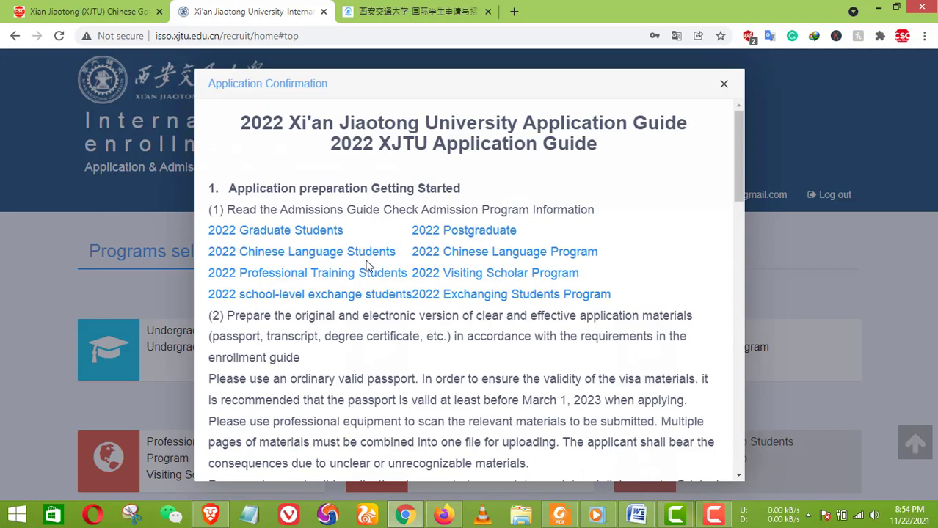
# - Read through the 2022 XJTU Application Guide, including the PhD program list section, and confirm the application
pyautogui.scroll(-5, 429, 324)
pyautogui.scroll(5, 447, 336)
pyautogui.scroll(-5, 447, 336)
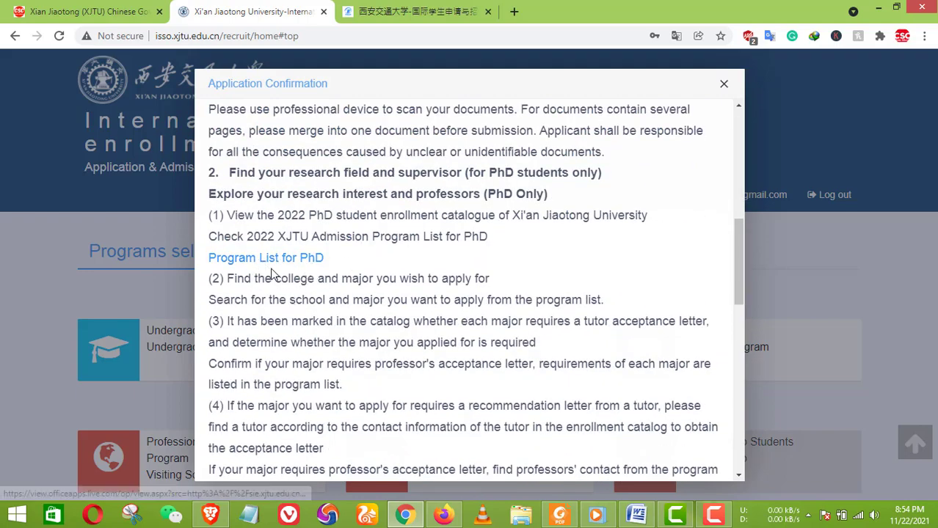
pyautogui.scroll(-5, 331, 280)
pyautogui.scroll(5, 287, 202)
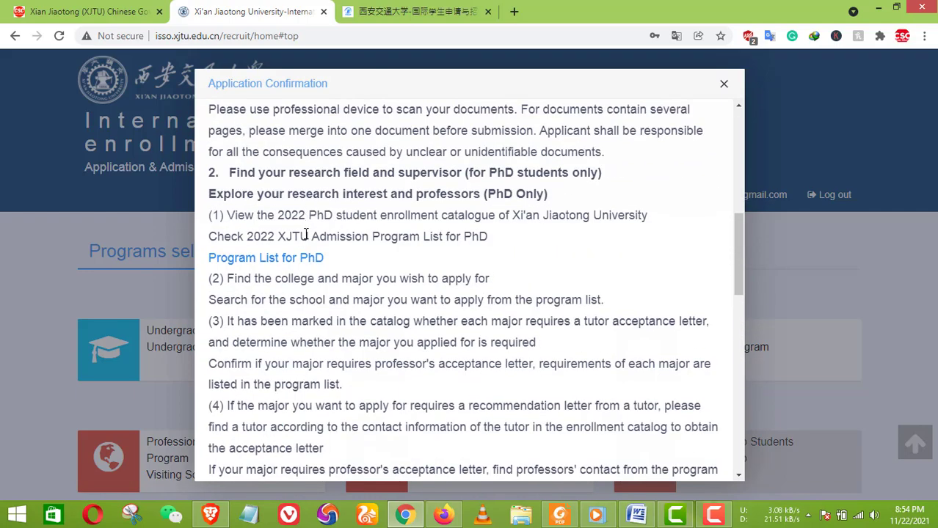
pyautogui.scroll(-15, 372, 259)
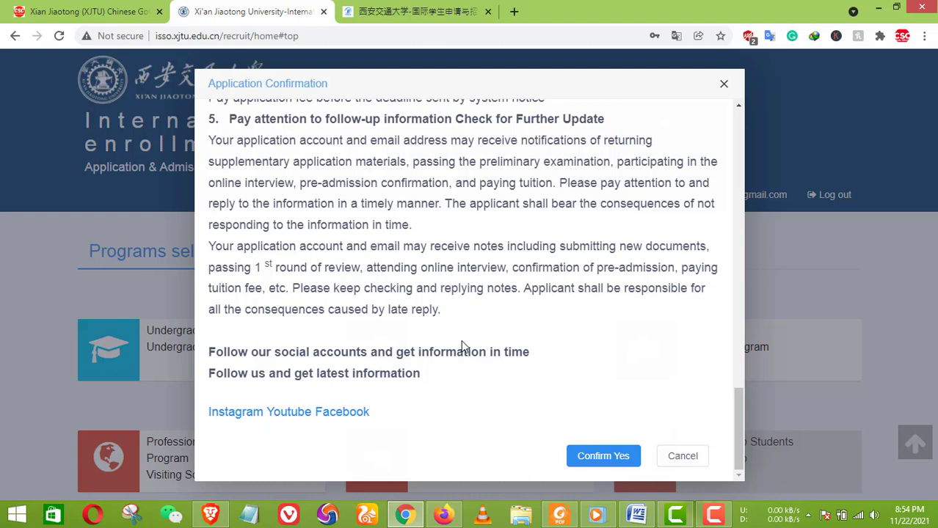
pyautogui.click(605, 465)
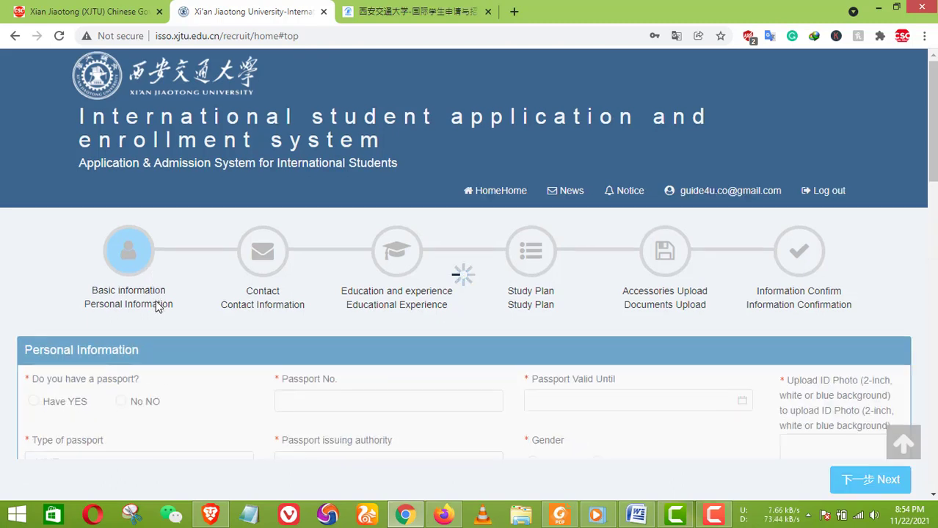
# - Look through the required fields of the Personal Information and Family Members sections of the application form
pyautogui.scroll(-3, 156, 307)
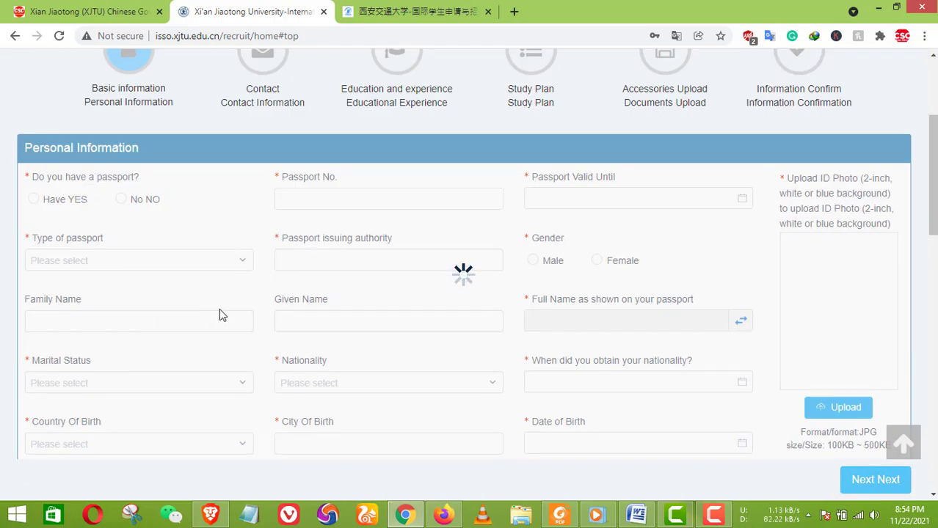
pyautogui.scroll(1, 270, 314)
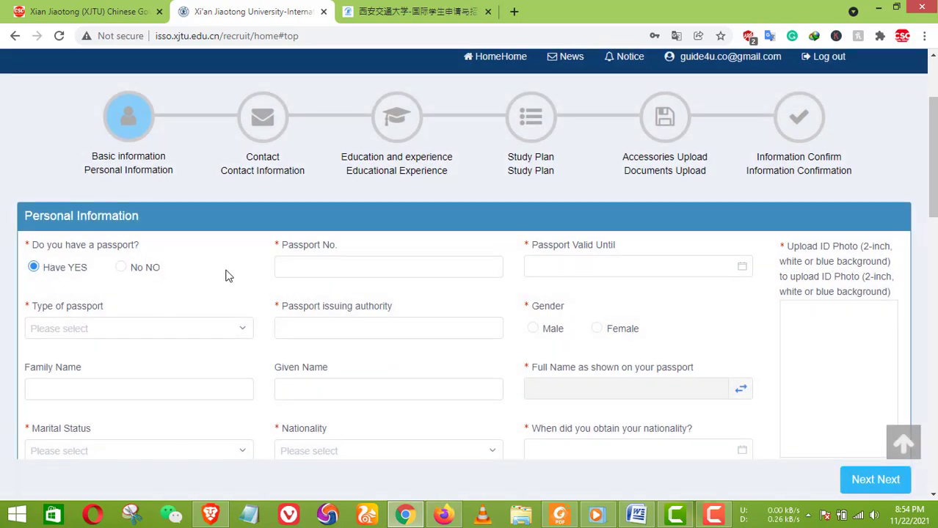
pyautogui.scroll(-2, 122, 229)
pyautogui.scroll(-5, 198, 233)
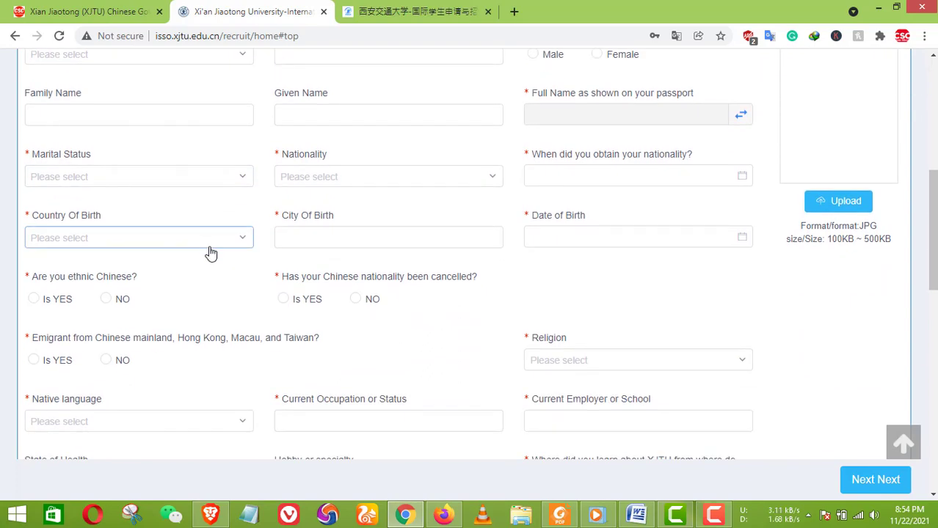
pyautogui.click(364, 275)
pyautogui.scroll(-3, 365, 275)
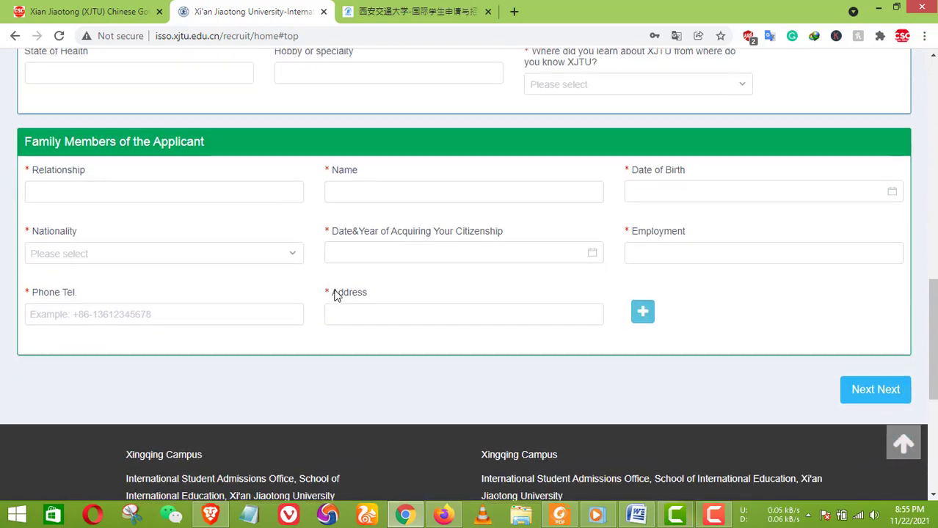
pyautogui.scroll(5, 226, 245)
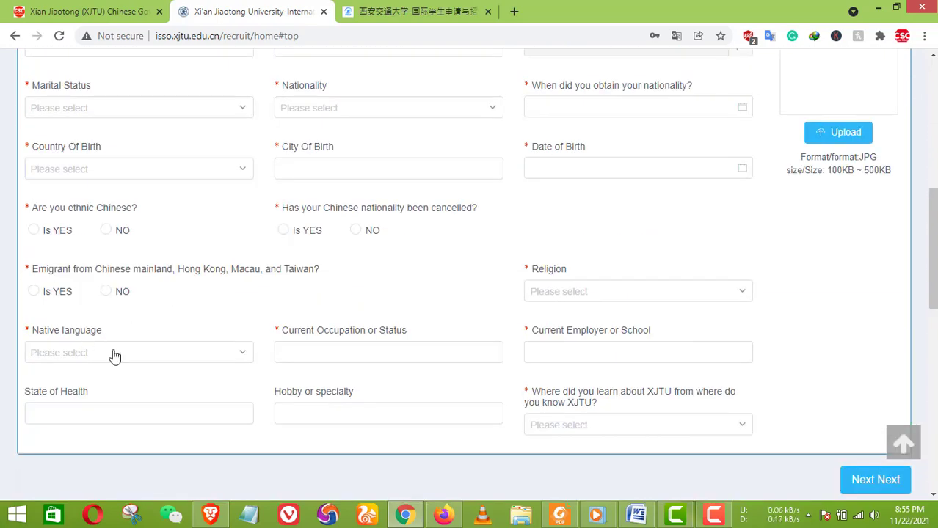
pyautogui.click(332, 351)
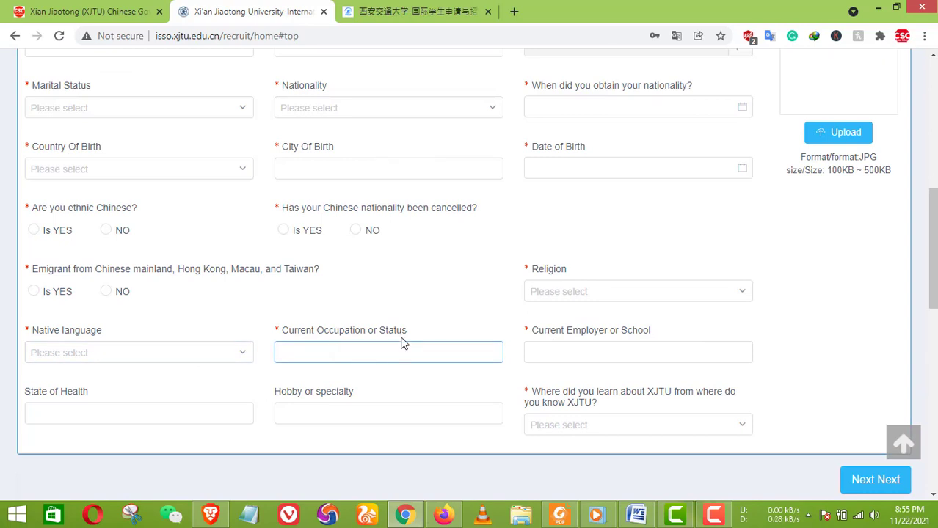
pyautogui.click(455, 339)
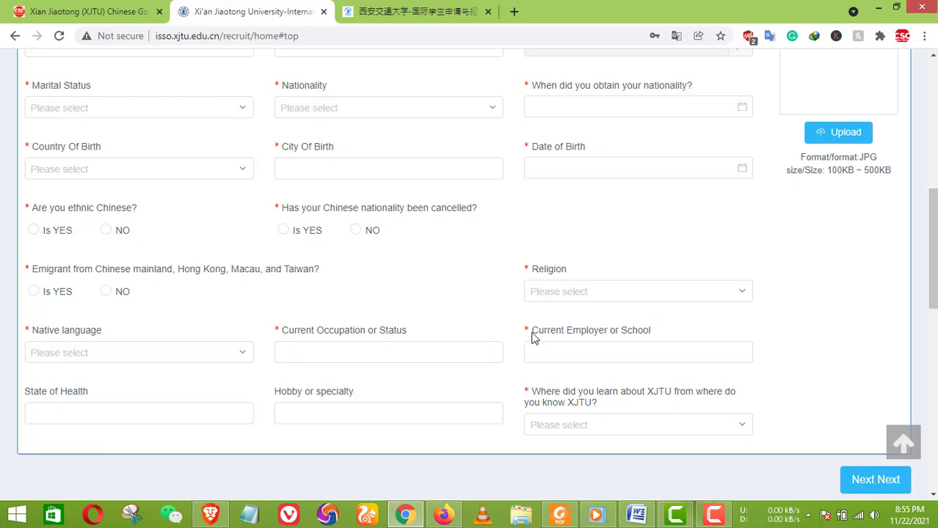
pyautogui.click(596, 359)
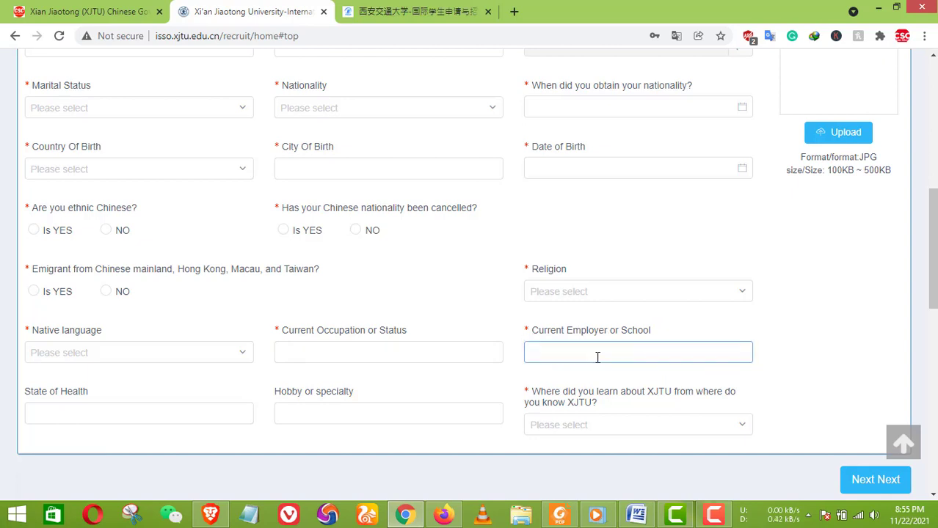
pyautogui.click(369, 408)
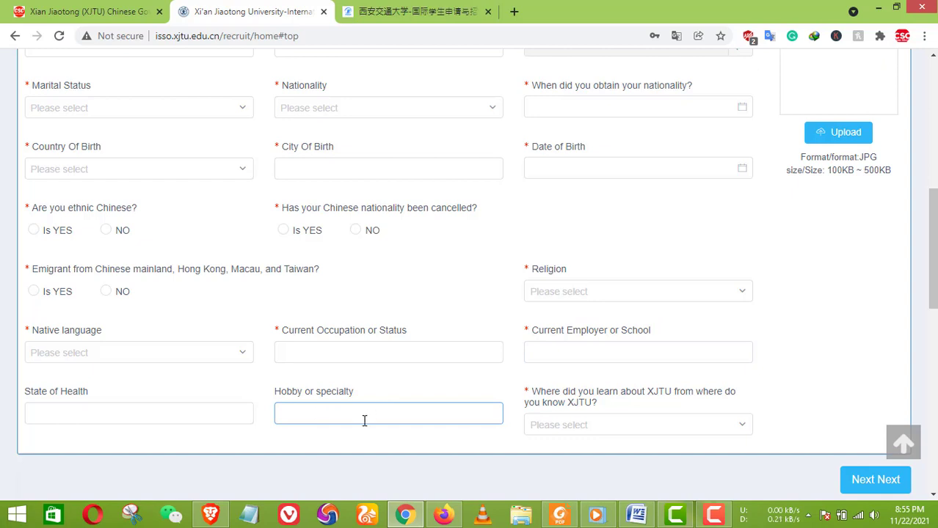
pyautogui.click(67, 408)
pyautogui.click(598, 413)
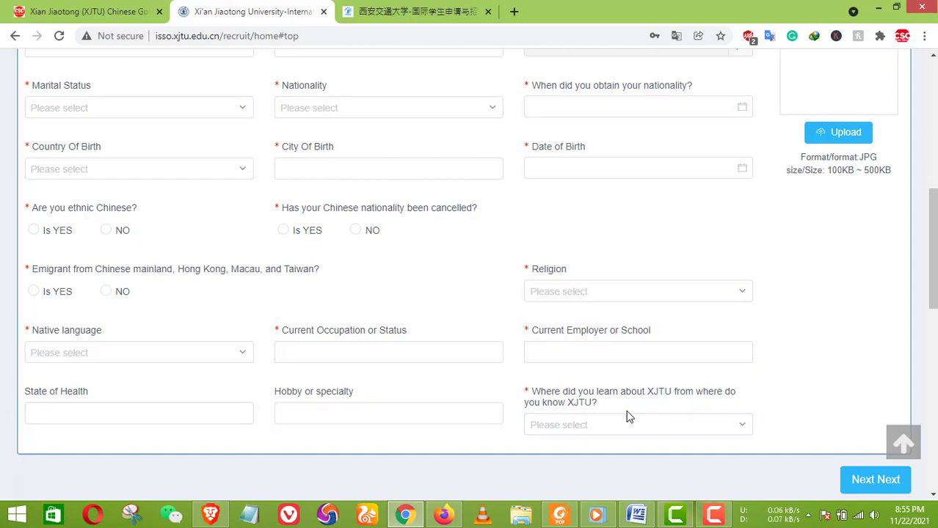
# - Try to answer where you learned about XJTU with Other and the custom text "csc guide official website"
pyautogui.click(657, 427)
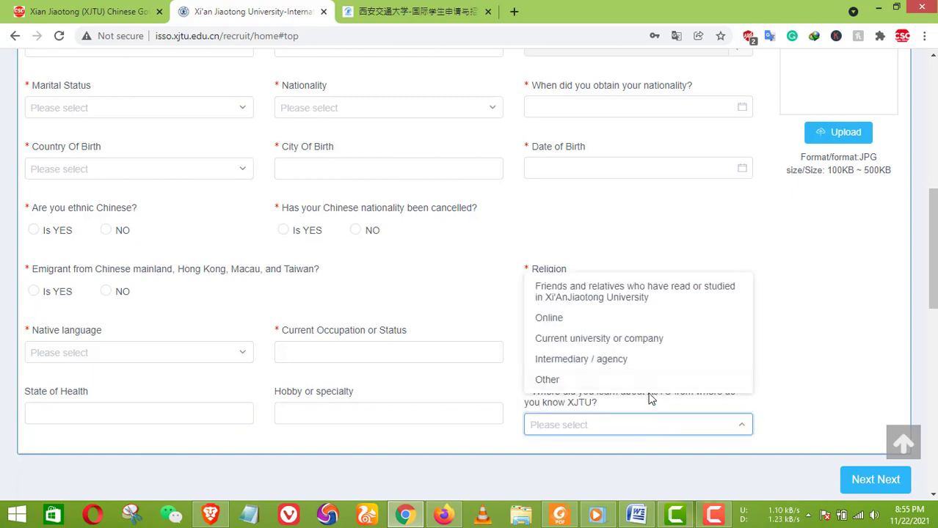
pyautogui.scroll(-1, 655, 389)
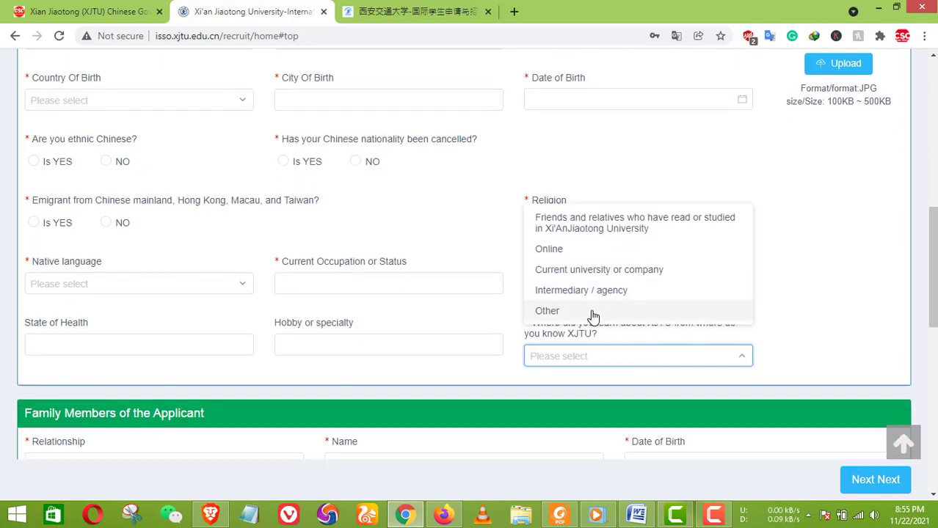
pyautogui.click(583, 315)
pyautogui.click(595, 355)
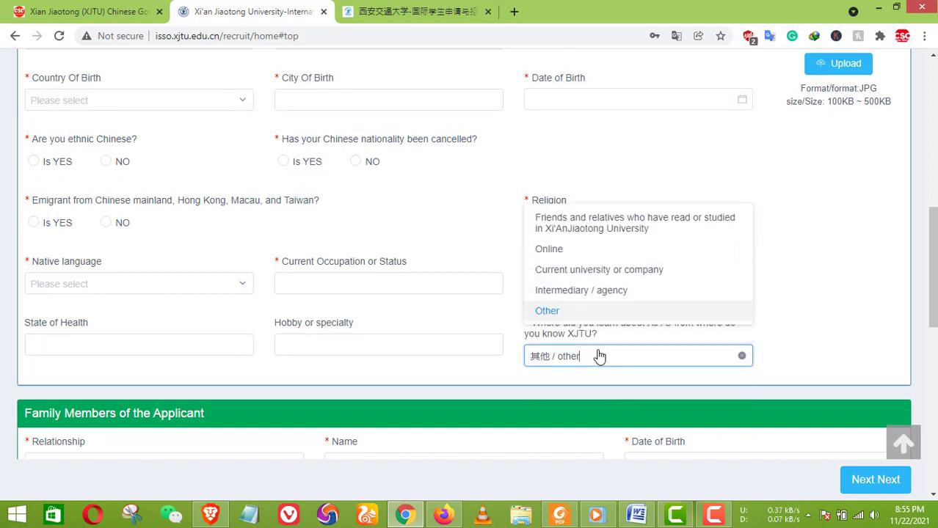
pyautogui.press('BackSpace')
pyautogui.press('BackSpace')
pyautogui.press('BackSpace')
pyautogui.press('BackSpace')
pyautogui.press('BackSpace')
pyautogui.press('BackSpace')
pyautogui.press('BackSpace')
pyautogui.press('BackSpace')
pyautogui.press('BackSpace')
pyautogui.press('BackSpace')
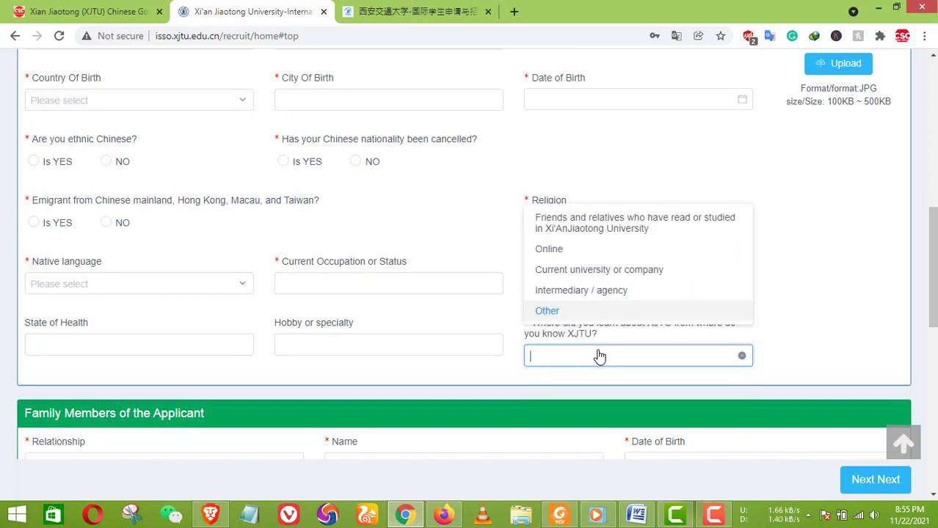
pyautogui.write('sc guid')
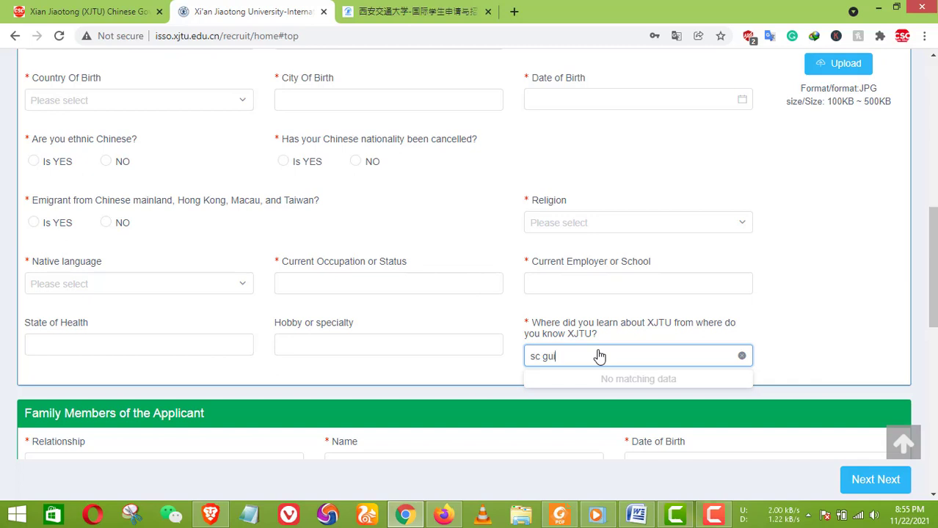
pyautogui.press('BackSpace')
pyautogui.press('BackSpace')
pyautogui.press('BackSpace')
pyautogui.press('BackSpace')
pyautogui.write('csc guide offici')
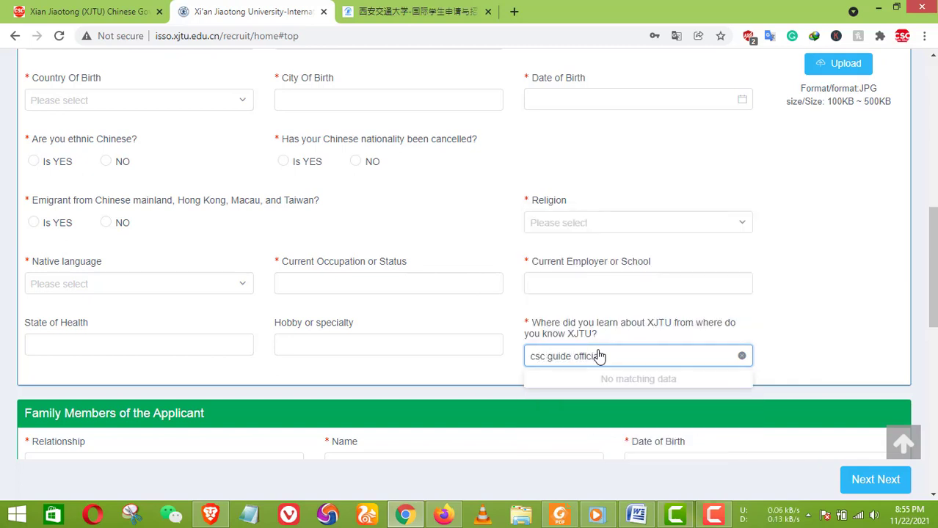
pyautogui.write('al website')
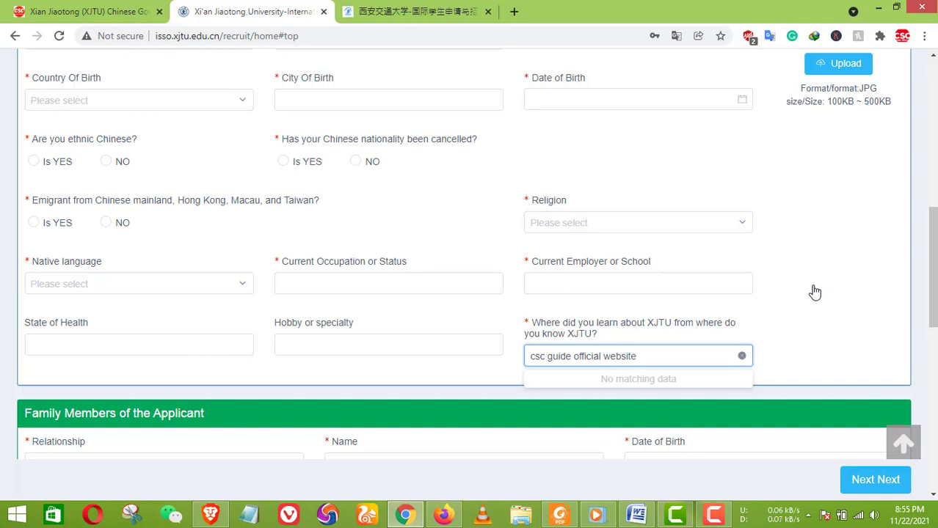
pyautogui.click(812, 338)
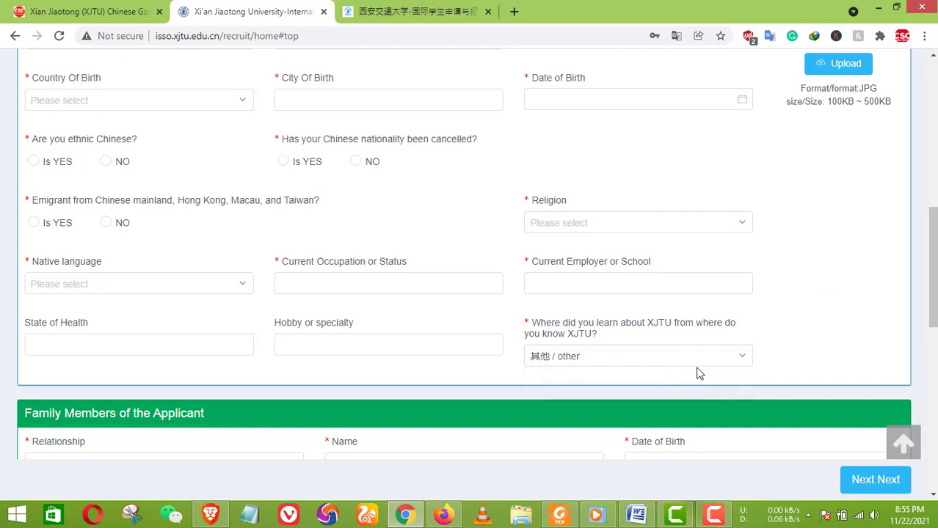
# - Clear the Other answer from the question about where you learned about XJTU
pyautogui.click(670, 363)
pyautogui.click(674, 371)
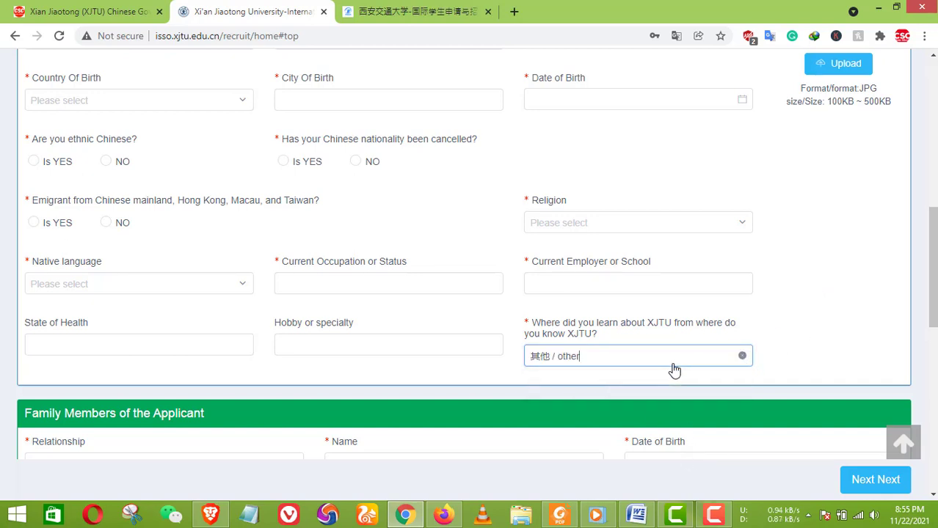
pyautogui.click(674, 370)
pyautogui.click(677, 360)
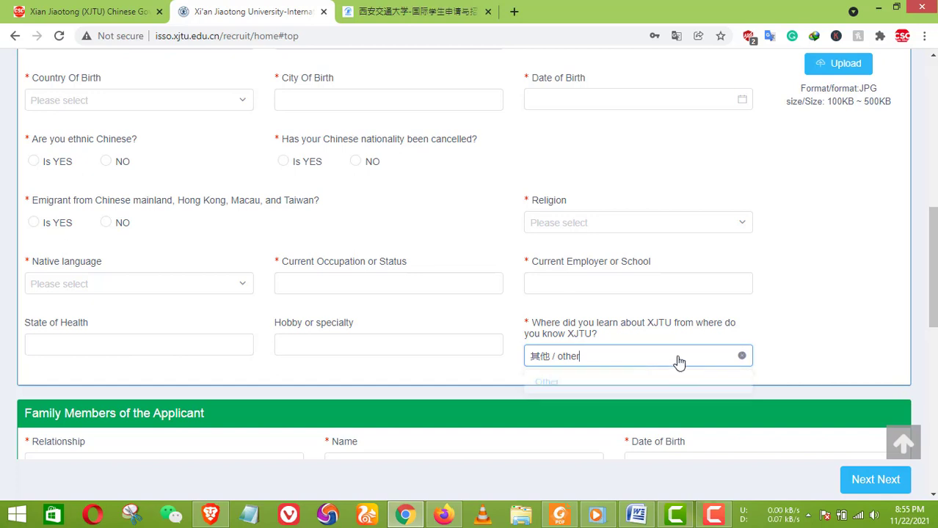
pyautogui.click(722, 363)
pyautogui.click(742, 356)
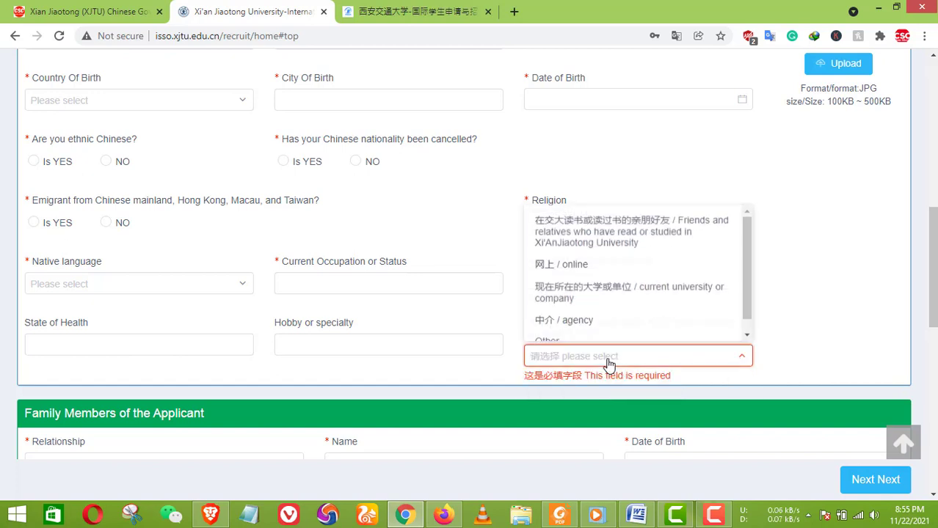
# - Answer where you learned about XJTU with friends and relatives who have read or studied in Xi'An Jiaotong University
pyautogui.click(609, 355)
pyautogui.click(612, 355)
pyautogui.scroll(2, 631, 351)
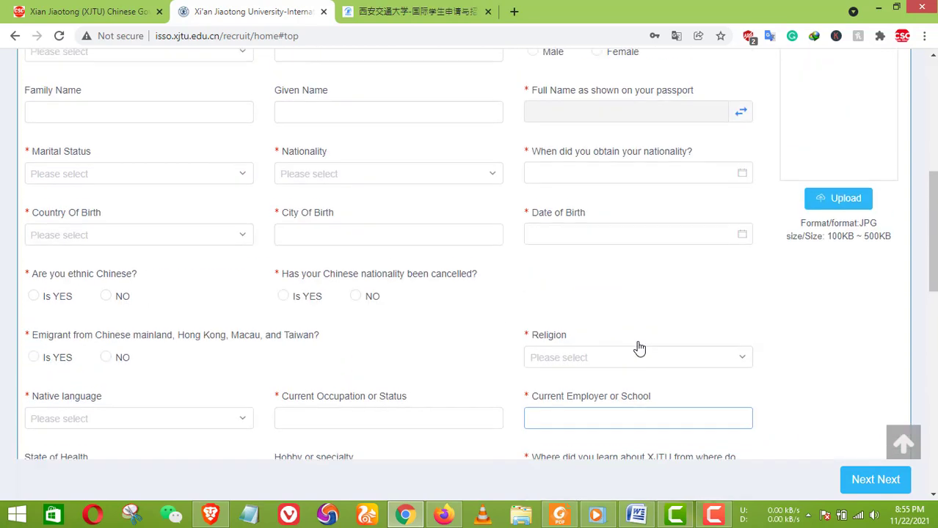
pyautogui.scroll(-5, 631, 337)
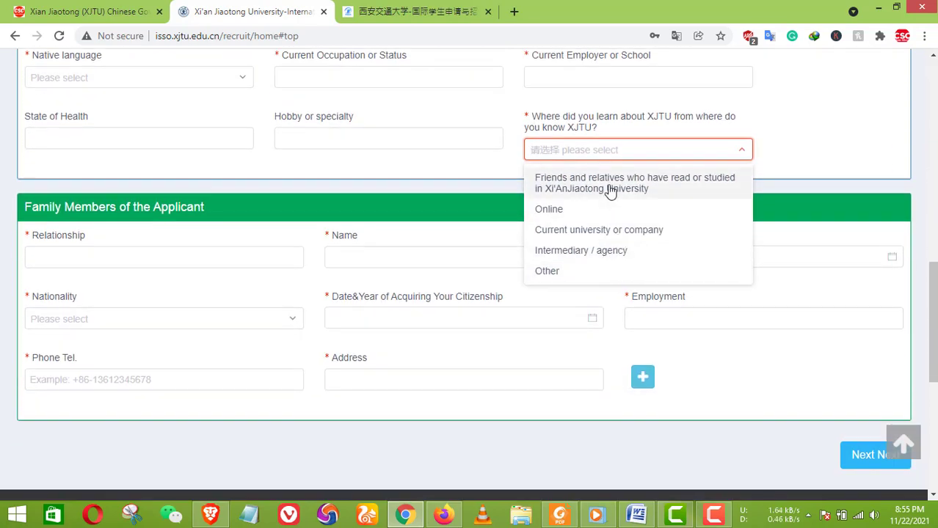
pyautogui.press('Return')
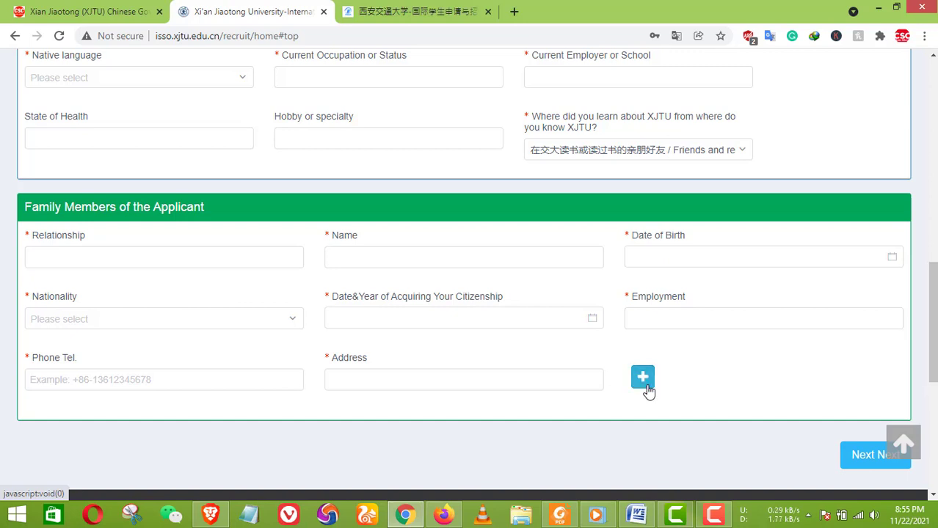
# - Add another blank family member entry to the Family Members of the Applicant section
pyautogui.scroll(-1, 647, 391)
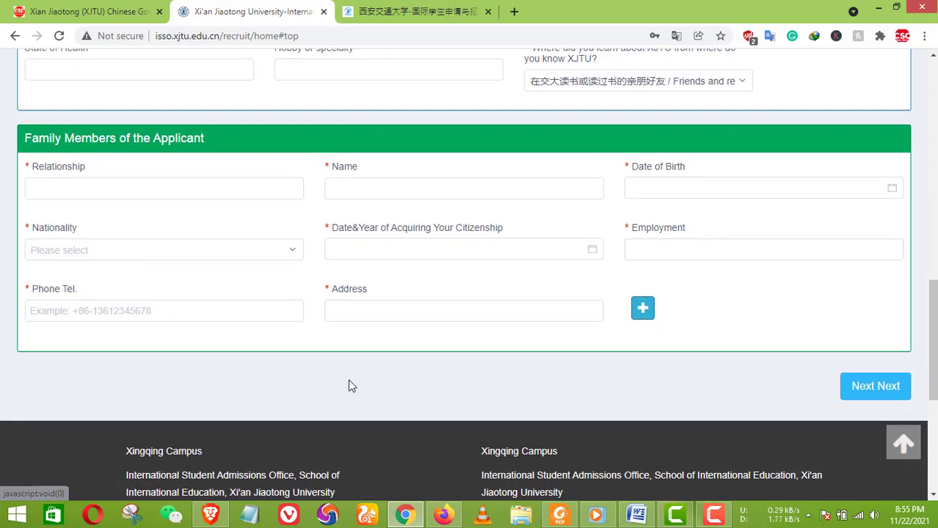
pyautogui.click(642, 309)
pyautogui.click(642, 310)
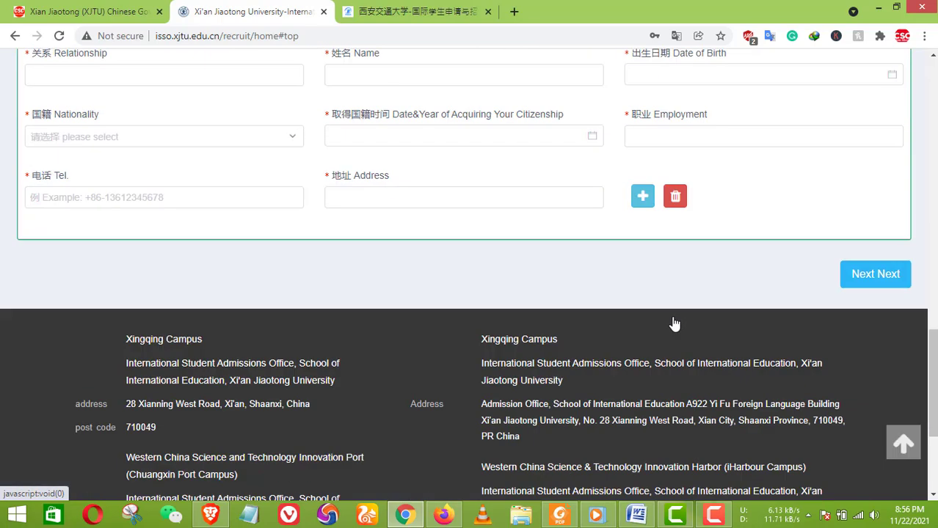
# - Delete the extra blank entry from the Family Members of the Applicant section
pyautogui.scroll(6, 674, 265)
pyautogui.click(673, 233)
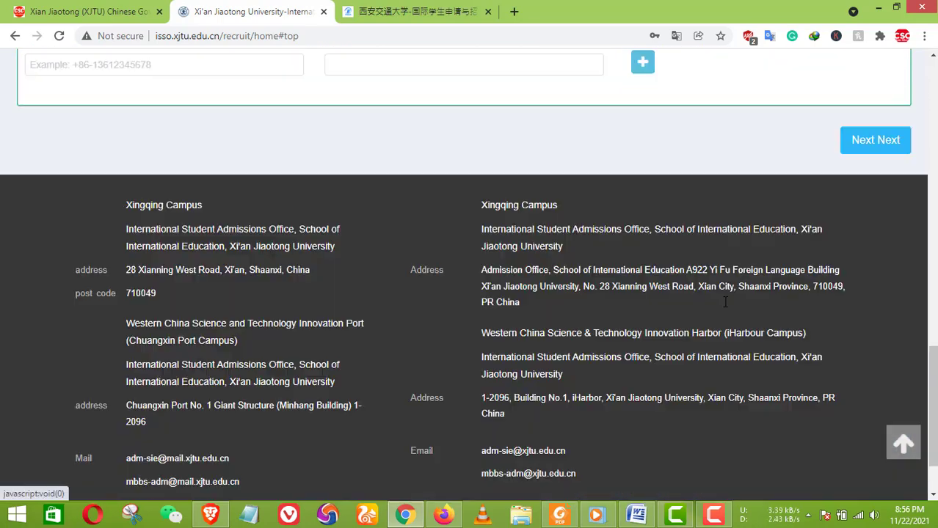
pyautogui.scroll(3, 689, 257)
pyautogui.scroll(2, 376, 234)
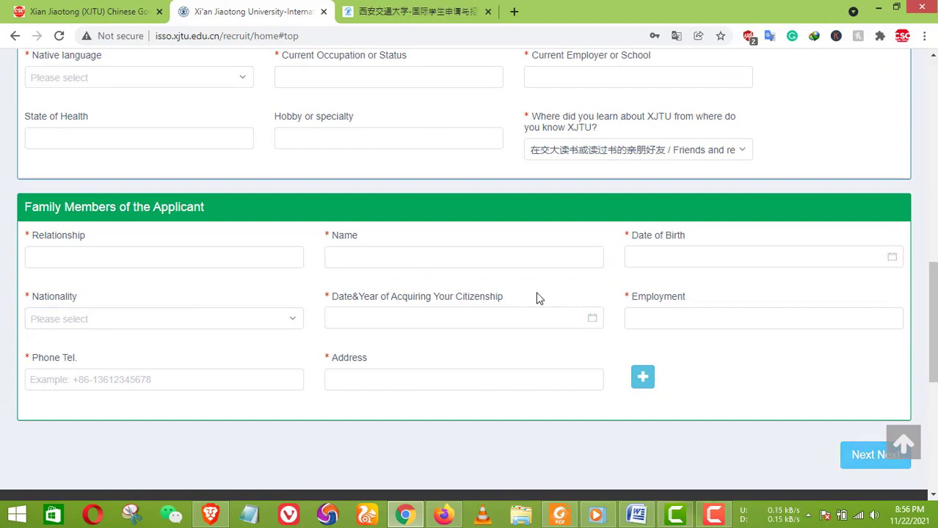
# - Add a second blank family member entry and delete it again
pyautogui.click(638, 385)
pyautogui.scroll(-1, 473, 371)
pyautogui.scroll(-2, 474, 370)
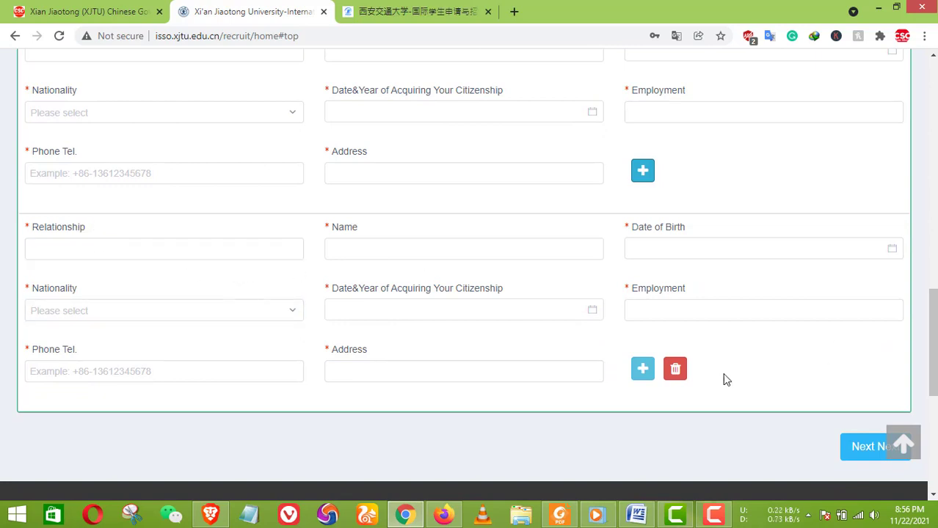
pyautogui.click(674, 369)
# - Switch to the Contact Information page, agreeing to leave the Personal Information page without saving
pyautogui.scroll(15, 790, 355)
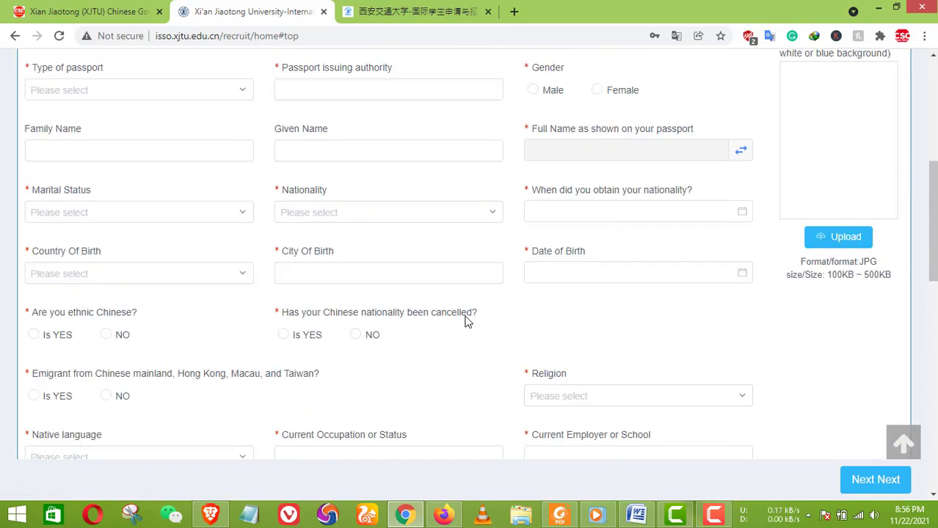
pyautogui.click(288, 273)
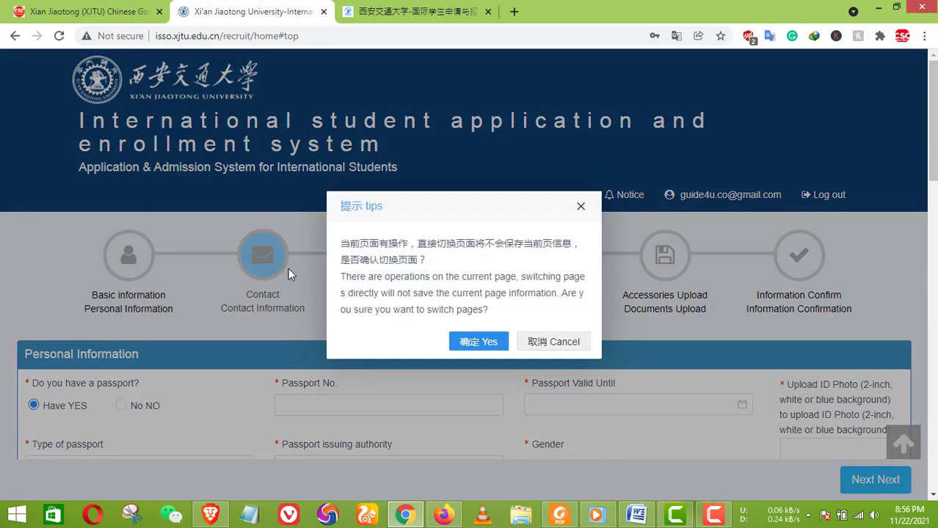
pyautogui.click(498, 342)
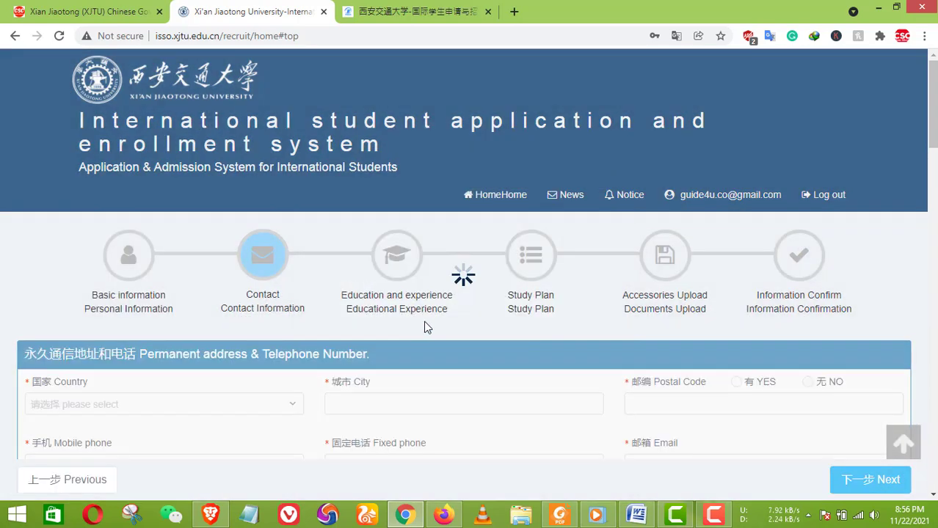
pyautogui.scroll(-3, 383, 297)
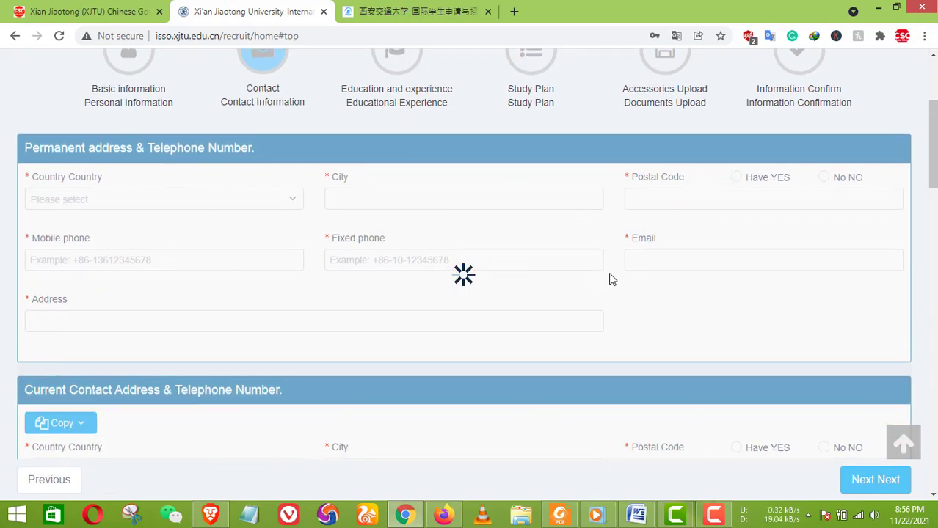
pyautogui.scroll(-3, 432, 306)
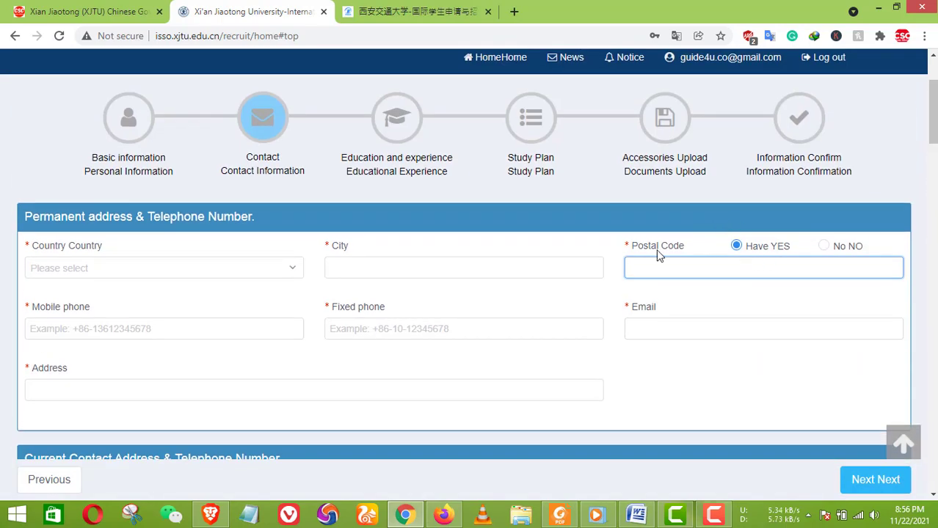
# - Try NO for the Postal Code of the permanent address, then set it back to YES
pyautogui.click(778, 265)
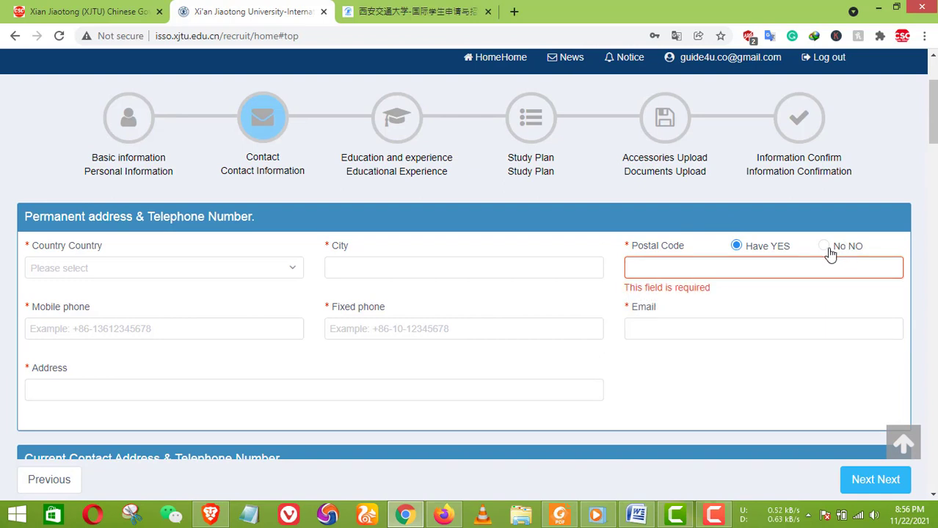
pyautogui.click(829, 253)
pyautogui.click(735, 246)
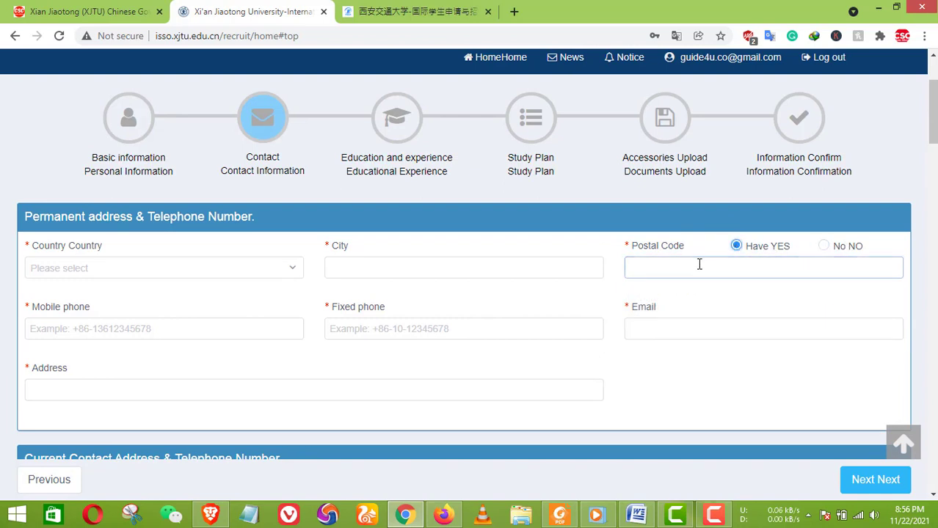
# - Fill in the permanent address section's city, postal code and address from the browser's saved address suggestion
pyautogui.click(700, 265)
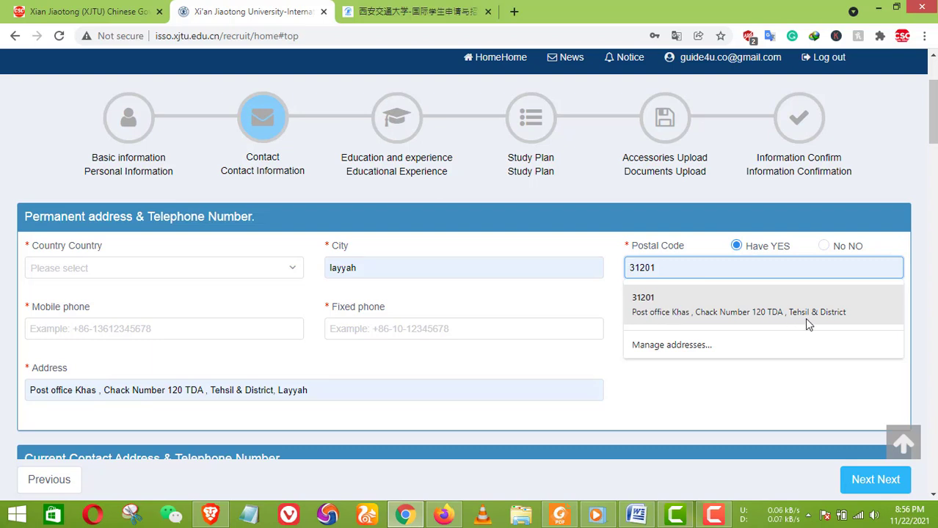
pyautogui.click(611, 350)
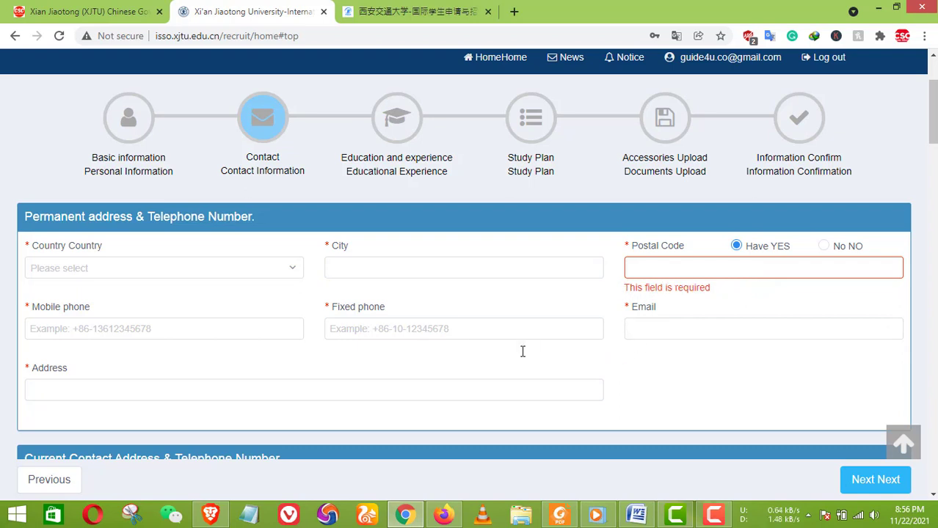
pyautogui.click(709, 267)
pyautogui.click(686, 308)
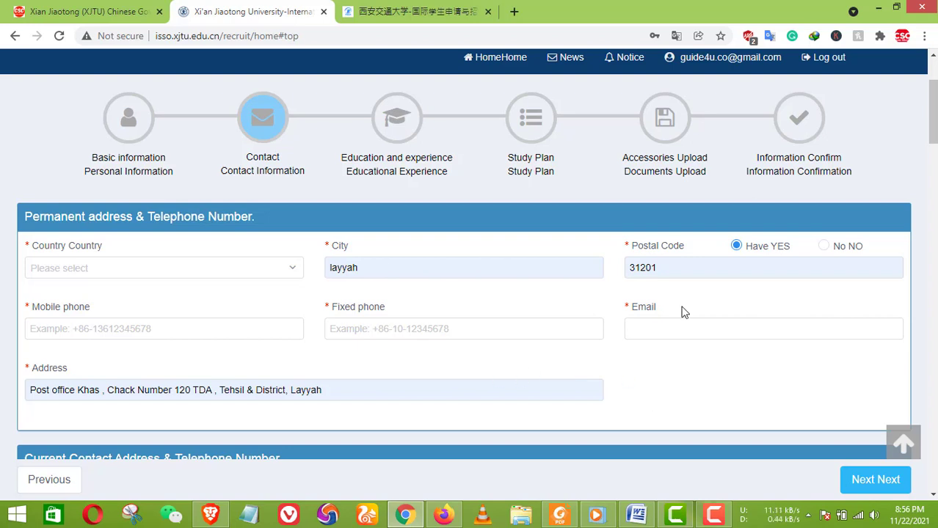
pyautogui.click(328, 390)
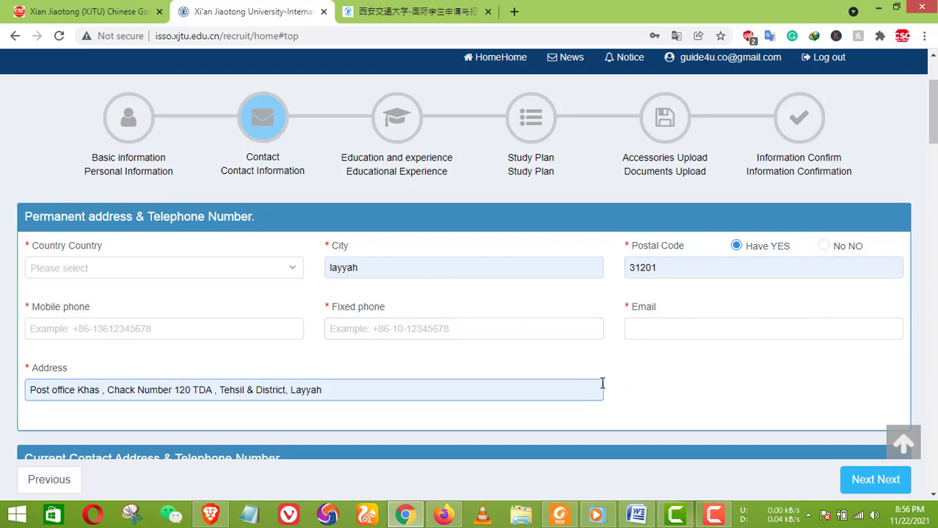
# - Examine the Current Contact Address fields and the notes and options for receiving the admission documents
pyautogui.scroll(-1, 638, 355)
pyautogui.scroll(-2, 637, 356)
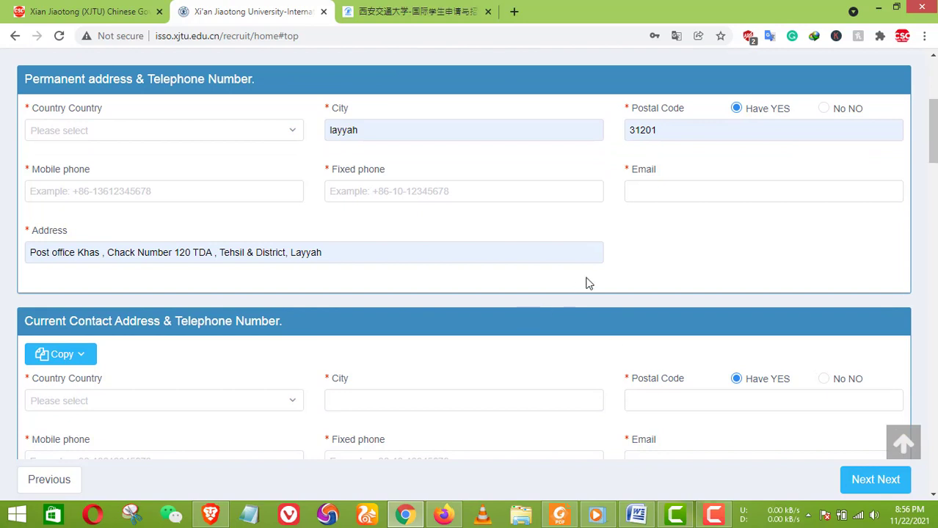
pyautogui.scroll(-1, 593, 281)
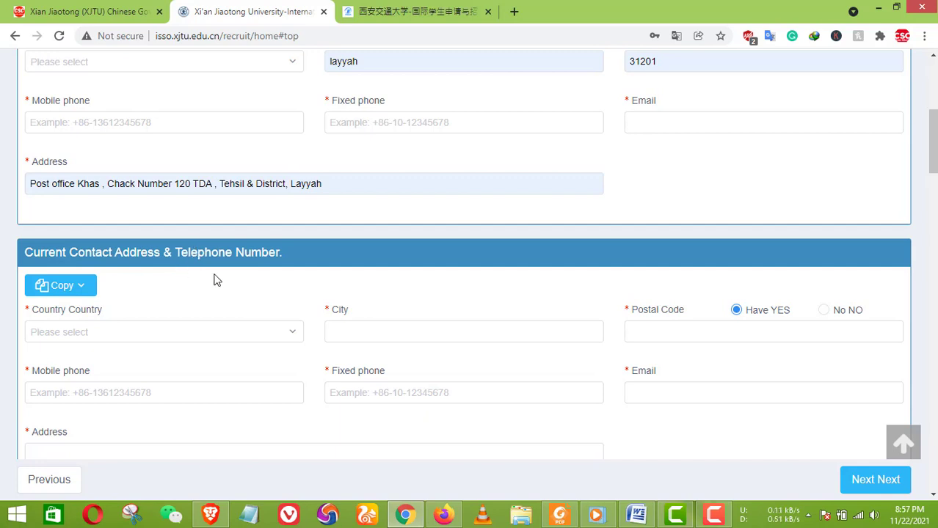
pyautogui.scroll(-1, 222, 289)
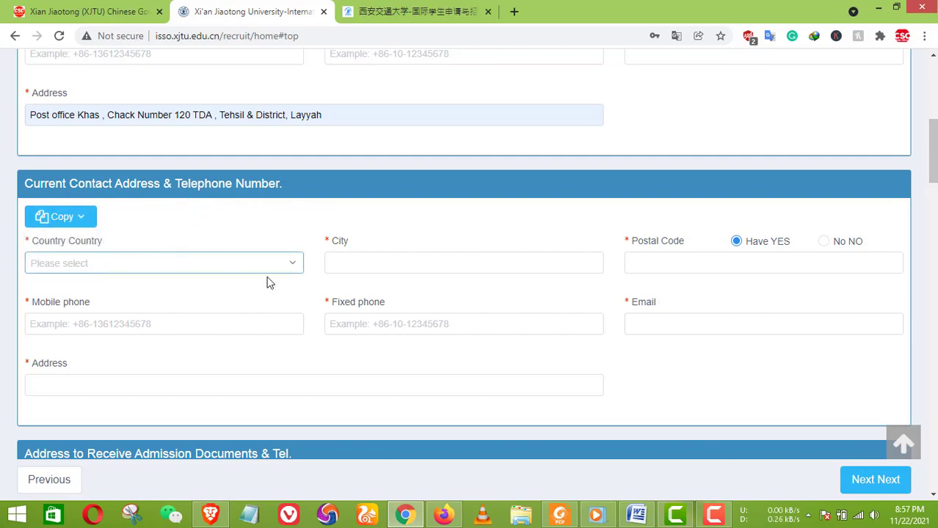
pyautogui.scroll(-2, 295, 255)
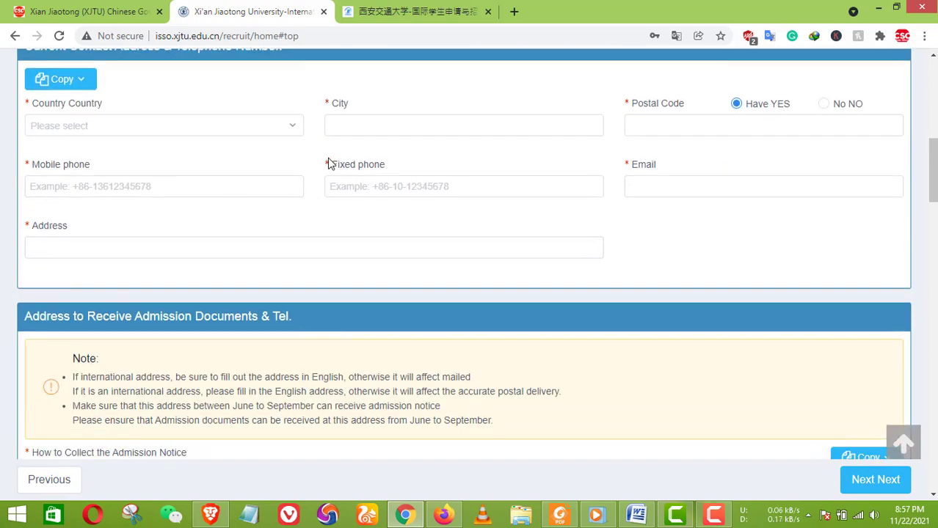
pyautogui.scroll(1, 245, 245)
pyautogui.scroll(-1, 278, 228)
pyautogui.click(345, 184)
pyautogui.scroll(-3, 206, 212)
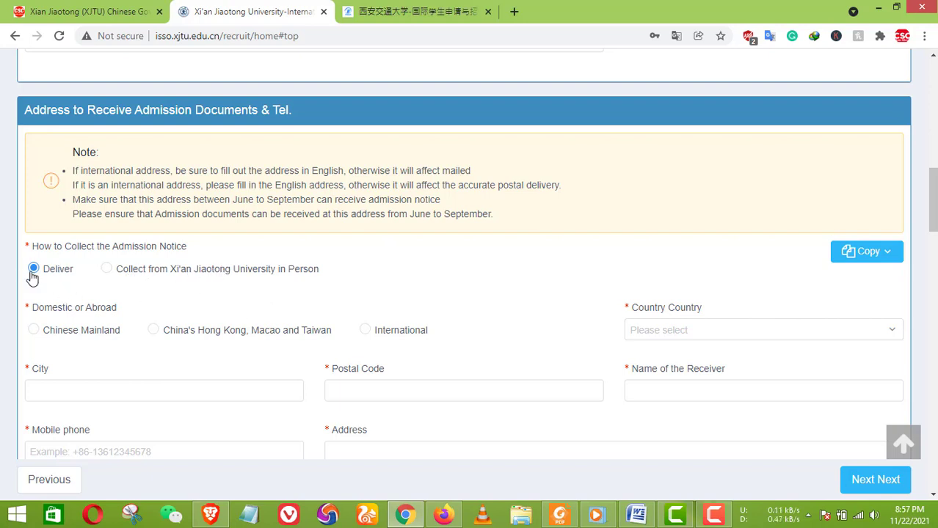
pyautogui.scroll(-2, 94, 272)
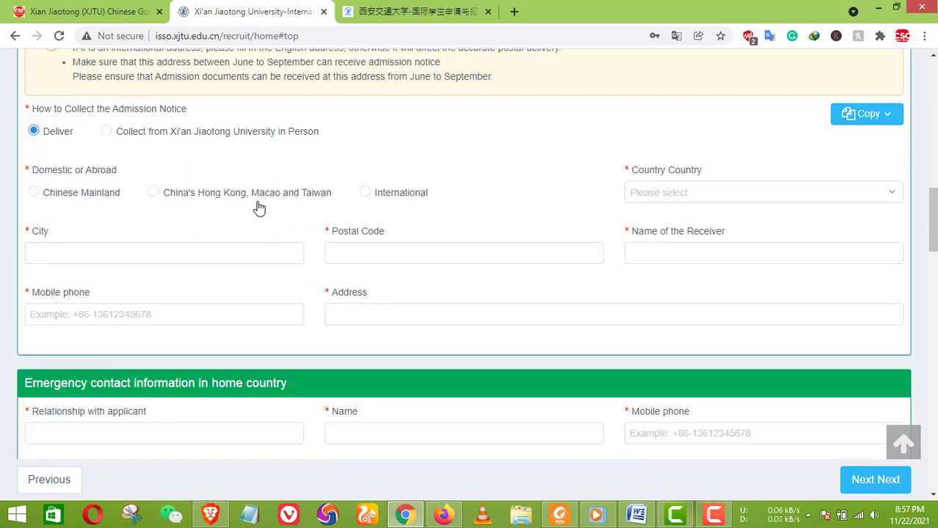
pyautogui.scroll(2, 278, 194)
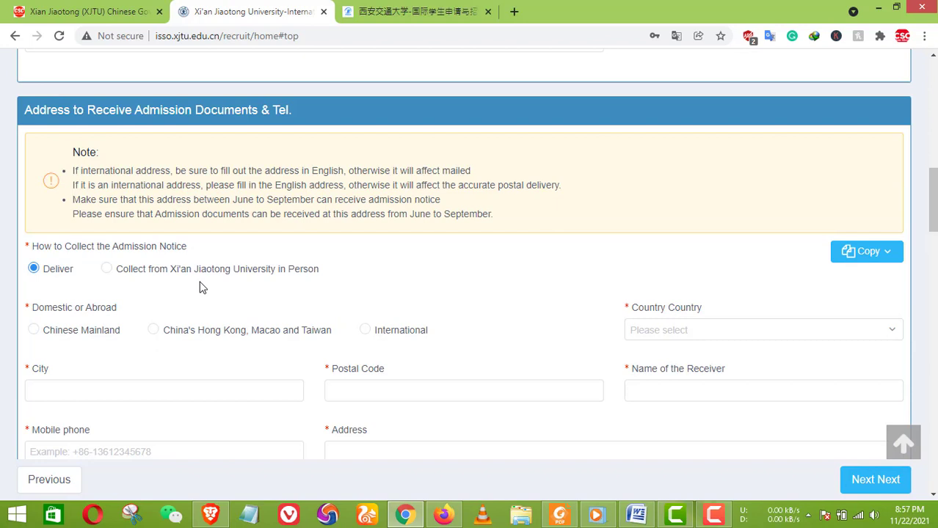
# - Try Collect from Xi'an Jiaotong University in Person as the way to collect the admission notice
pyautogui.click(107, 270)
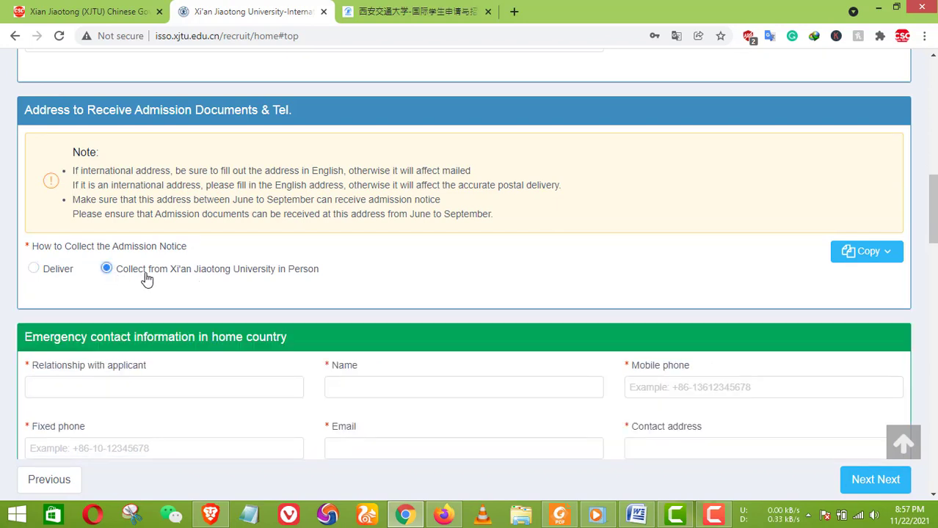
pyautogui.scroll(-2, 321, 287)
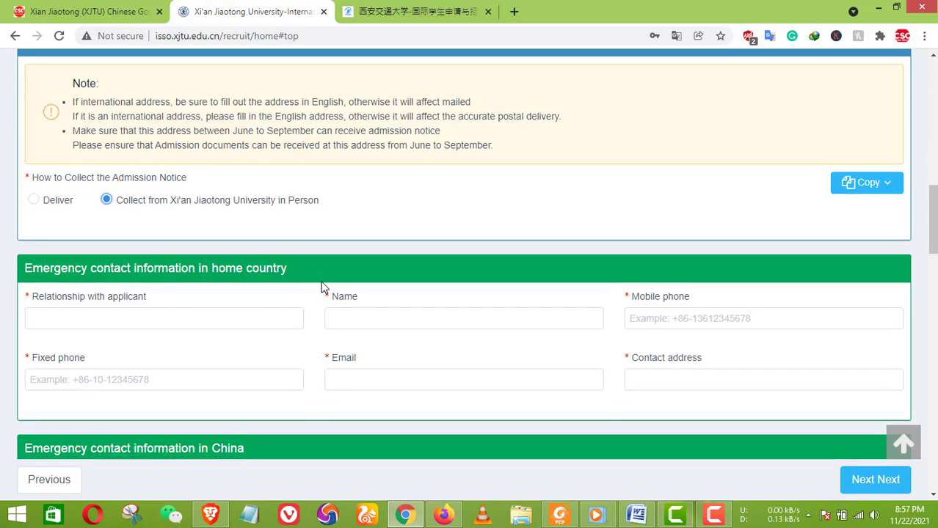
pyautogui.click(81, 250)
pyautogui.click(355, 271)
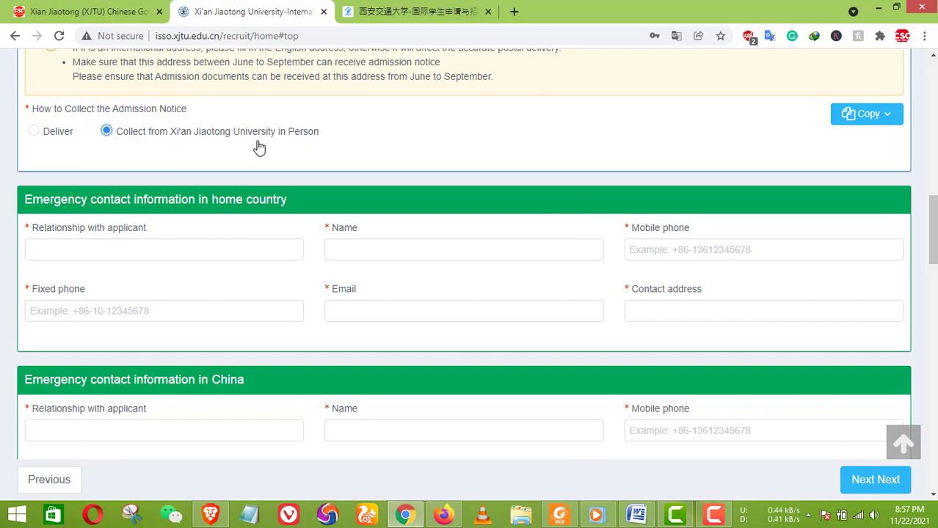
pyautogui.moveTo(323, 143); pyautogui.dragTo(218, 149)
pyautogui.moveTo(305, 144); pyautogui.dragTo(151, 145)
pyautogui.click(124, 149)
pyautogui.tripleClick(117, 144)
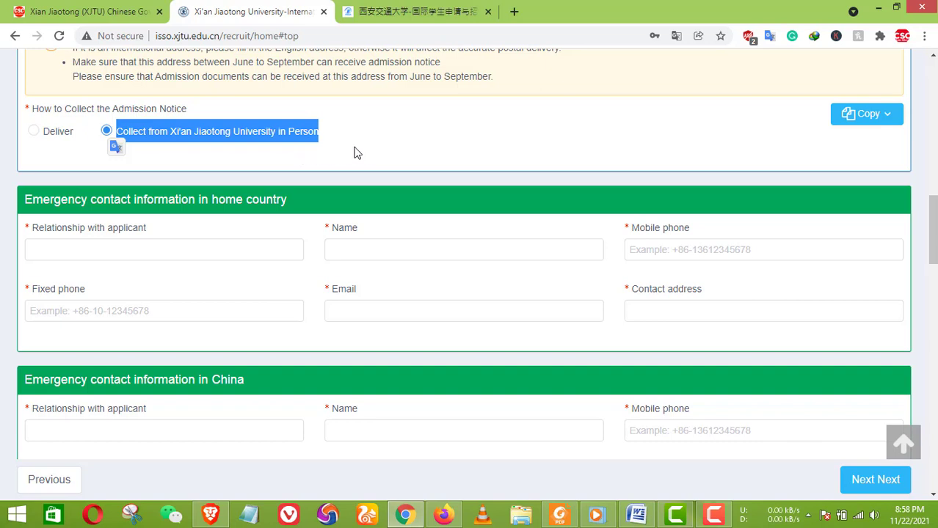
# - Set the admission notice collection to Deliver and choose International for Domestic or Abroad
pyautogui.click(47, 143)
pyautogui.click(33, 138)
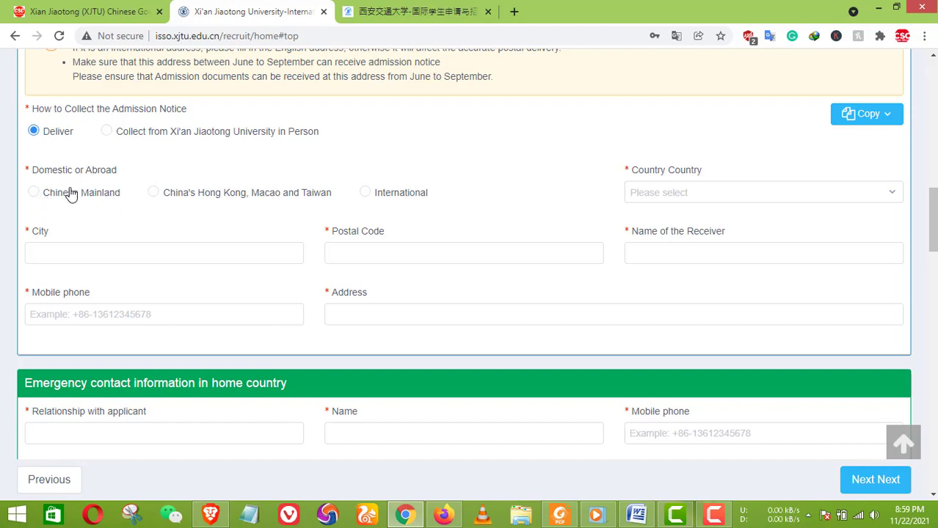
pyautogui.click(366, 193)
pyautogui.click(34, 195)
pyautogui.click(226, 199)
pyautogui.click(379, 199)
# - Examine the emergency contact sections for the home country and for China
pyautogui.scroll(-2, 451, 286)
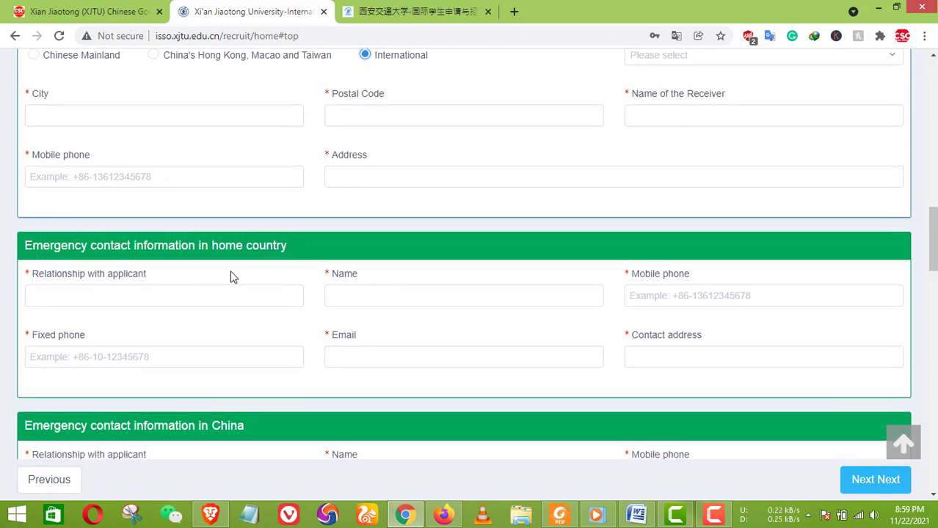
pyautogui.scroll(-1, 230, 275)
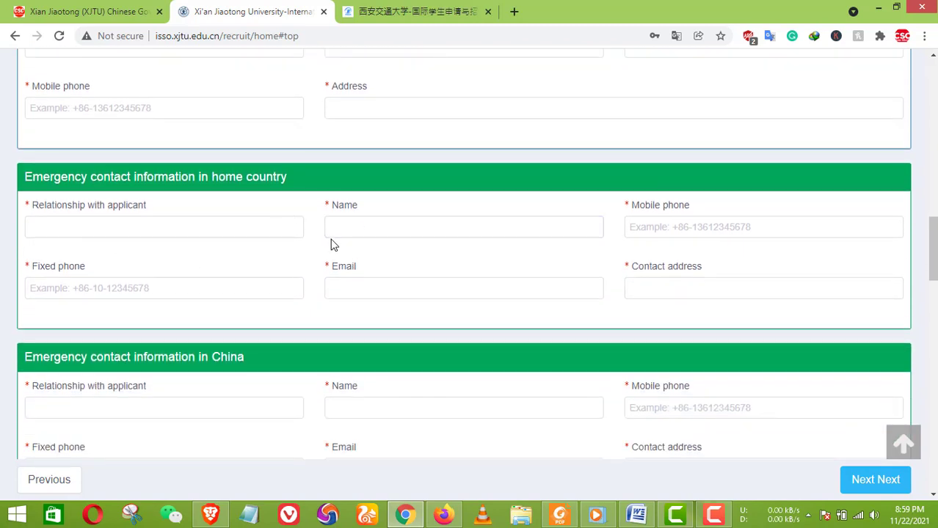
pyautogui.scroll(-2, 352, 246)
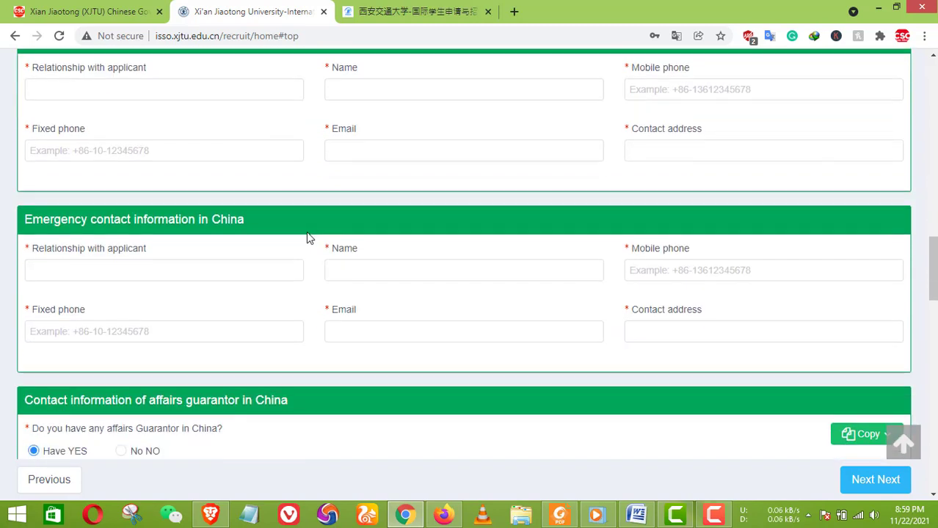
pyautogui.scroll(2, 250, 231)
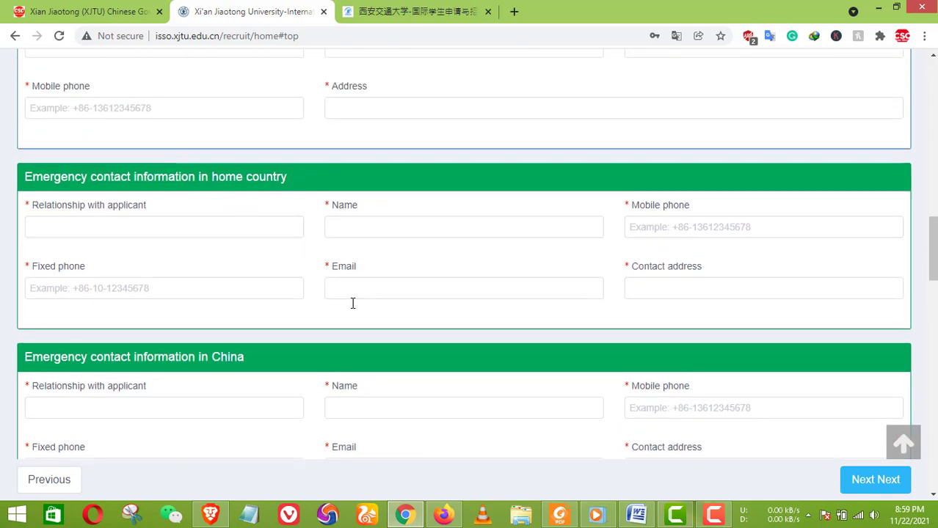
pyautogui.scroll(-1, 345, 304)
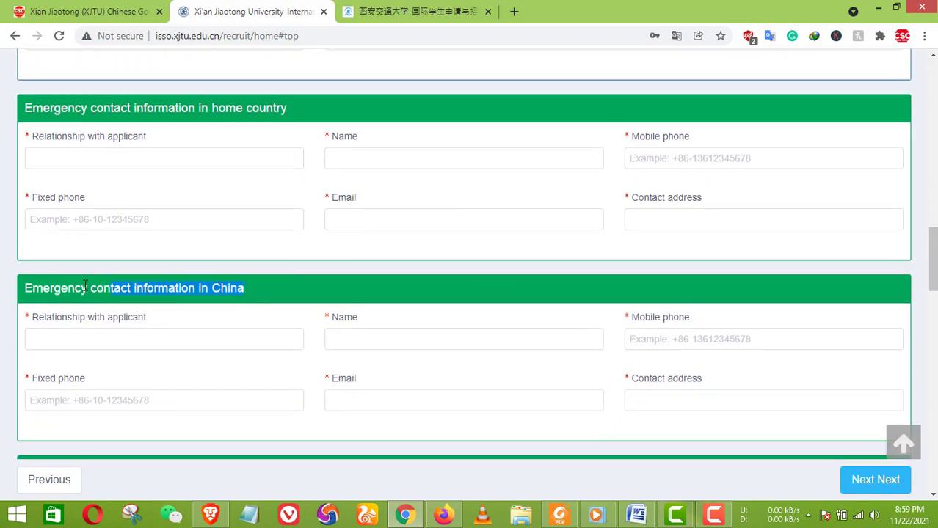
pyautogui.scroll(-1, 543, 345)
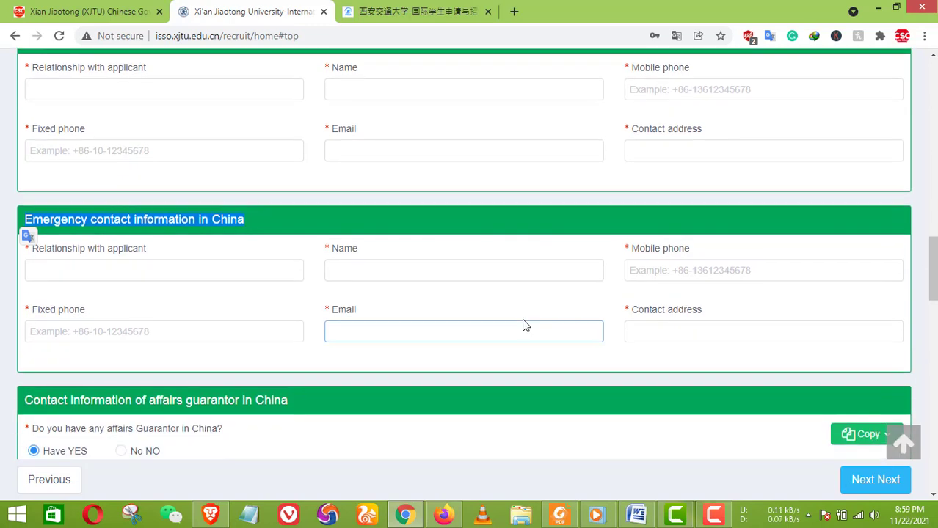
pyautogui.scroll(-3, 507, 323)
pyautogui.click(261, 301)
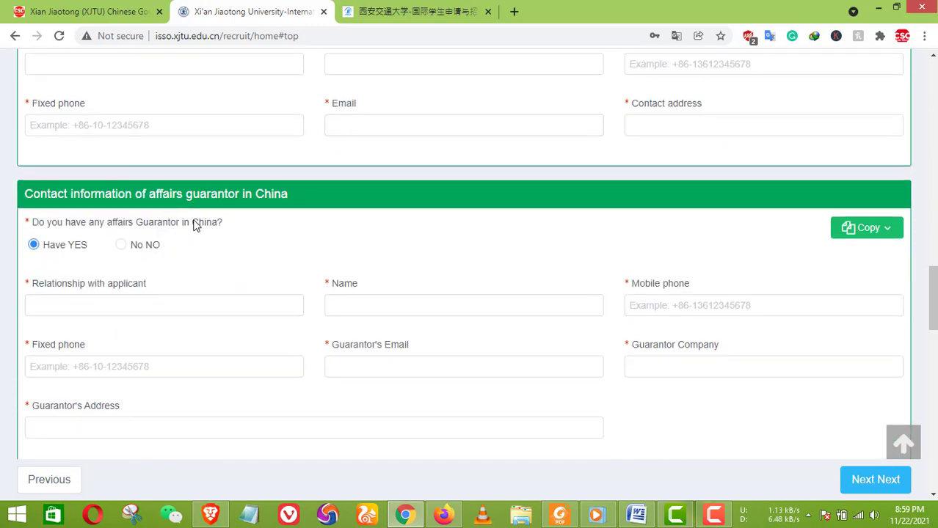
# - Answer NO to having an affairs guarantor in China and bring the economic guarantor section into view
pyautogui.click(121, 245)
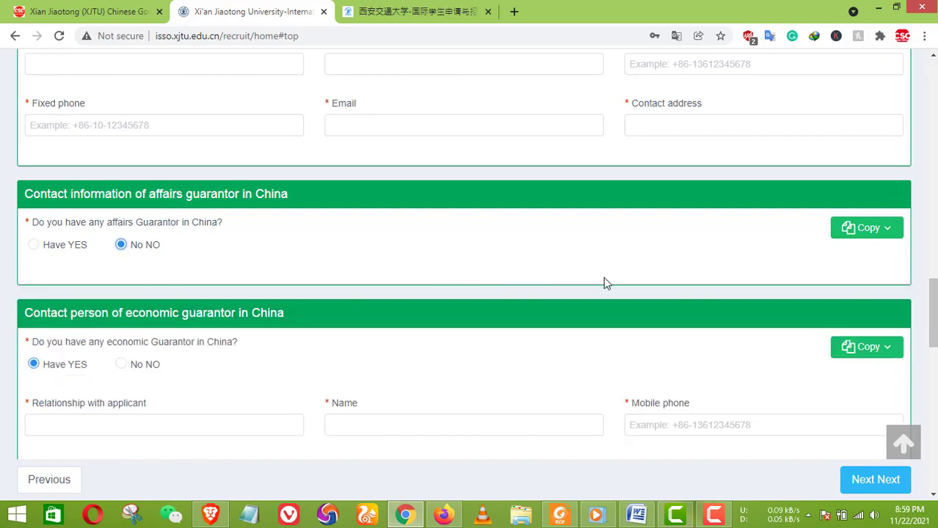
pyautogui.scroll(-1, 412, 320)
pyautogui.scroll(-2, 412, 320)
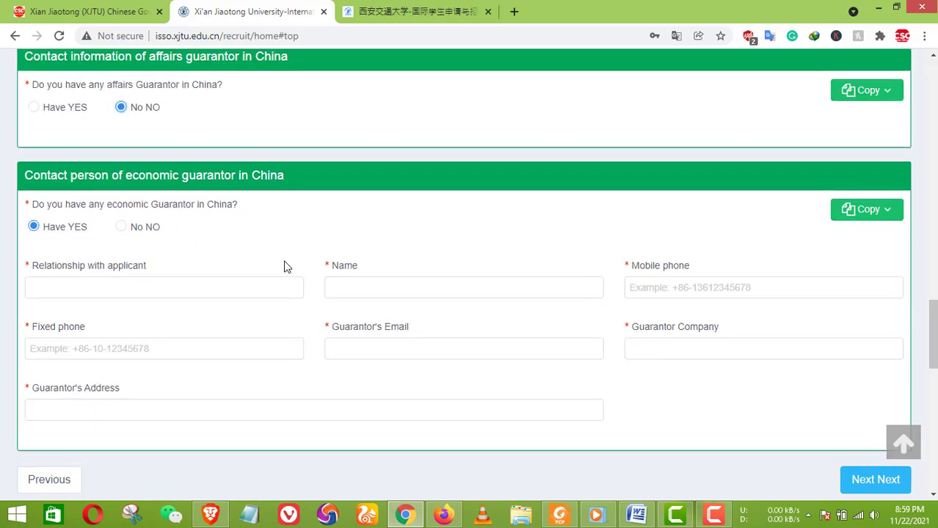
# - Try NO as the answer to having an economic guarantor in China and return the answer to YES
pyautogui.click(129, 230)
pyautogui.click(54, 233)
pyautogui.click(146, 233)
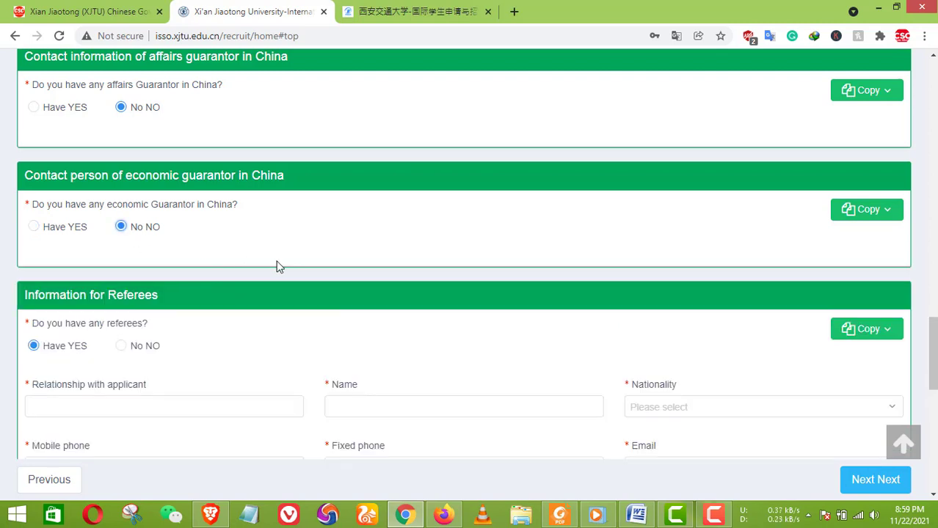
pyautogui.click(35, 227)
# - Examine the detail fields required for the economic guarantor in China
pyautogui.click(167, 280)
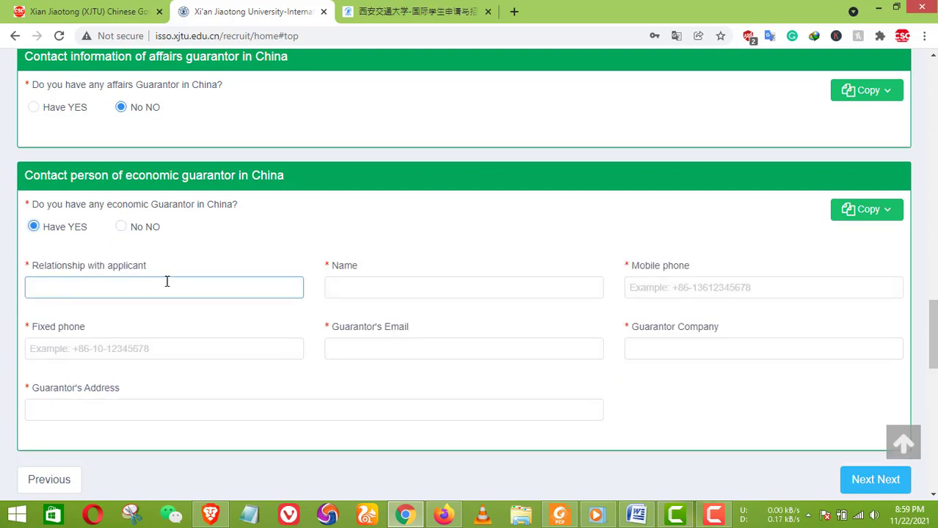
pyautogui.click(455, 330)
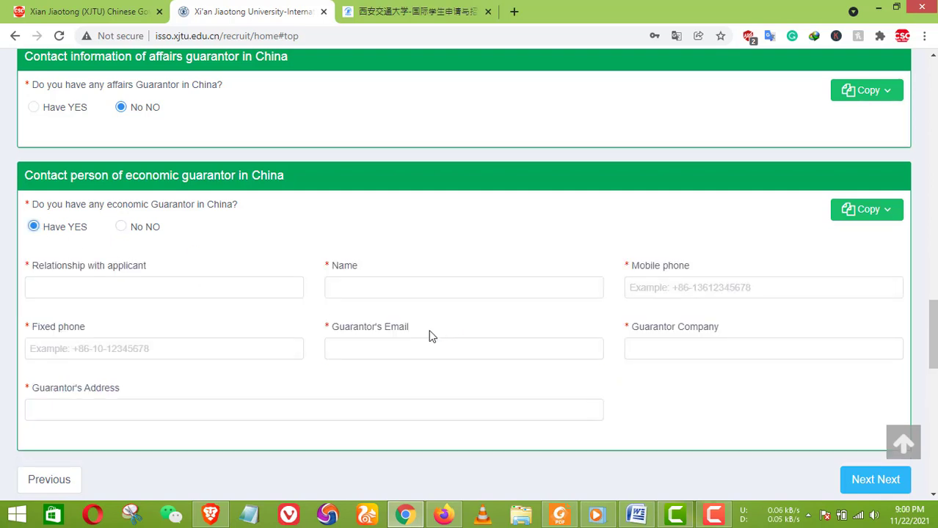
pyautogui.scroll(-1, 429, 336)
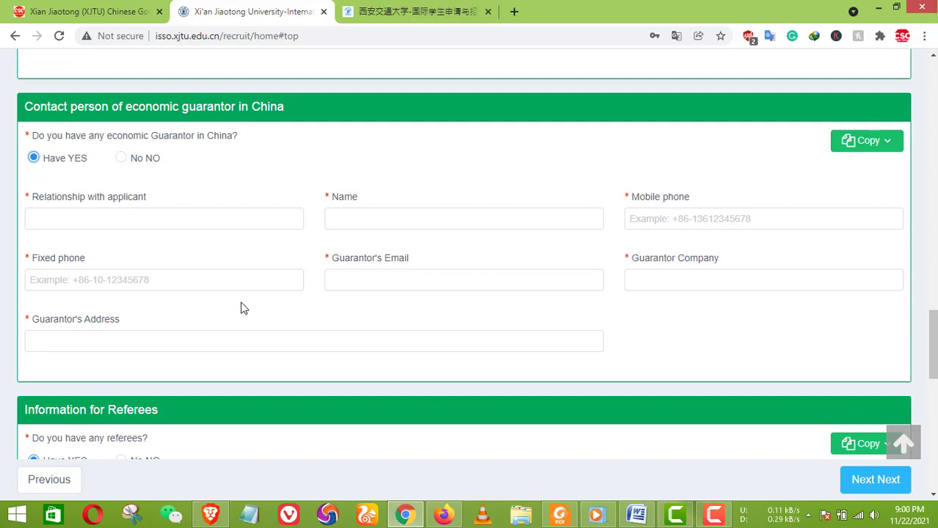
pyautogui.click(200, 212)
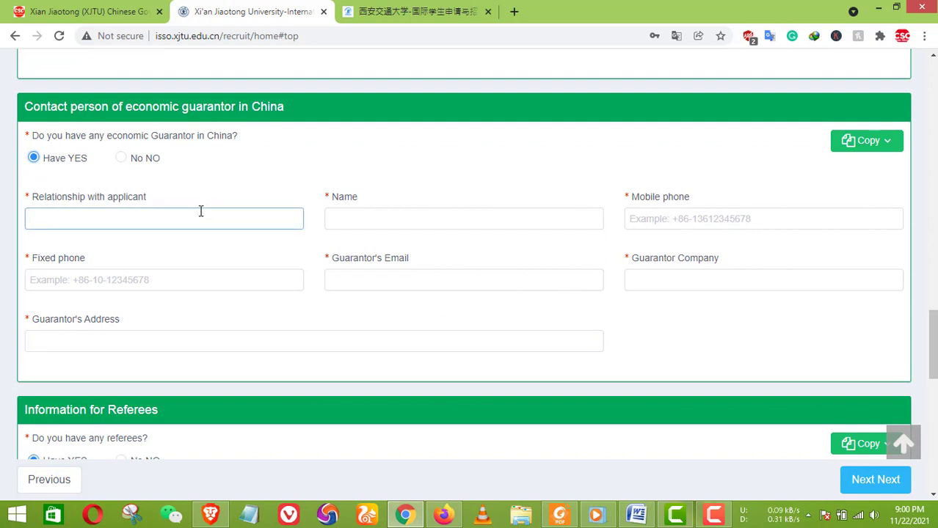
pyautogui.click(211, 241)
# - Examine the fields of the Information for Referees section and compare them with the guarantor sections before it
pyautogui.scroll(-2, 210, 300)
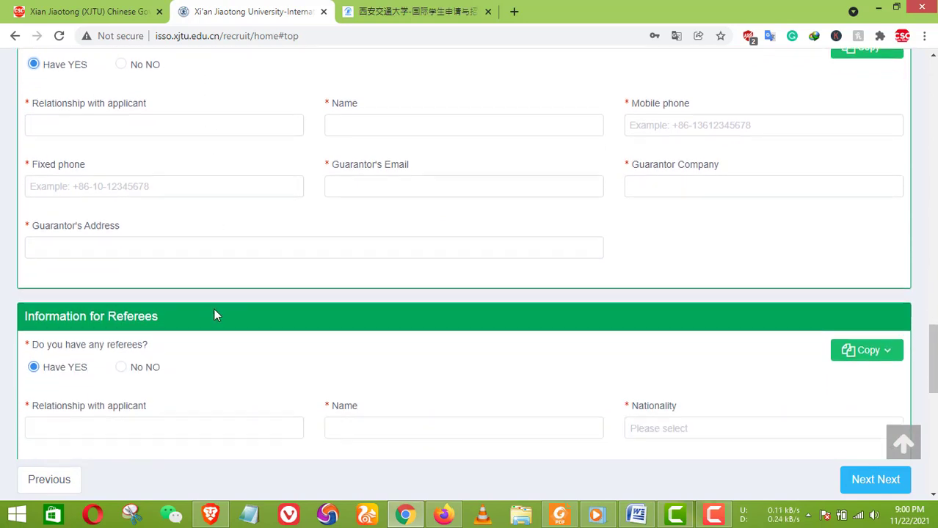
pyautogui.scroll(-1, 185, 317)
pyautogui.click(184, 315)
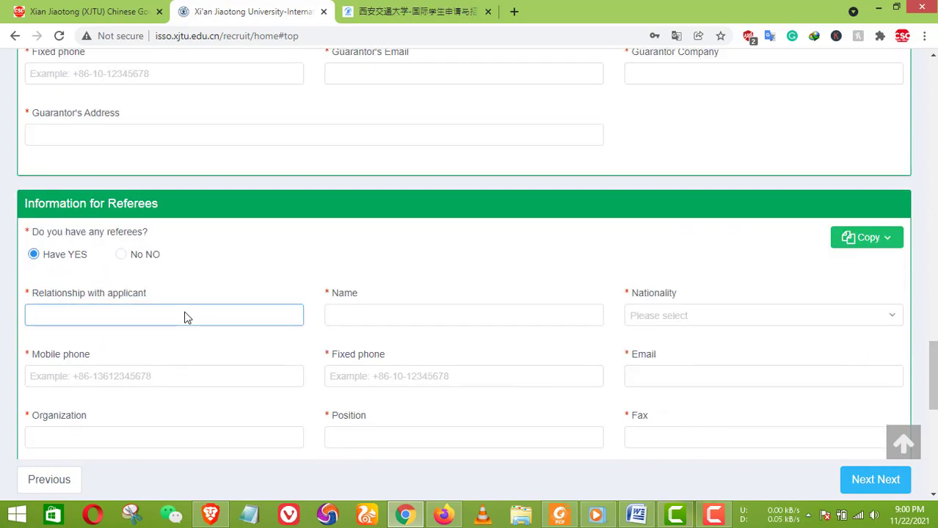
pyautogui.scroll(-1, 185, 315)
pyautogui.click(186, 311)
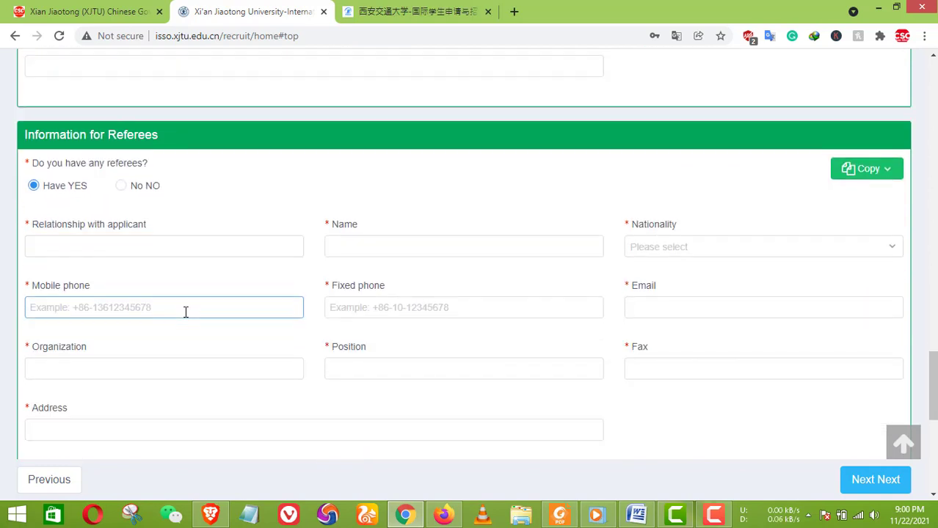
pyautogui.click(157, 232)
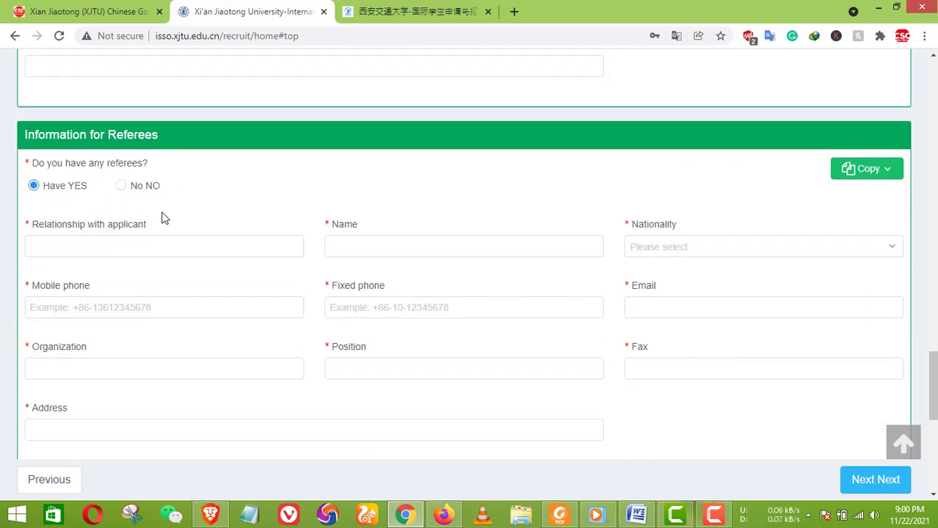
pyautogui.click(108, 238)
pyautogui.scroll(-3, 440, 316)
pyautogui.scroll(4, 454, 333)
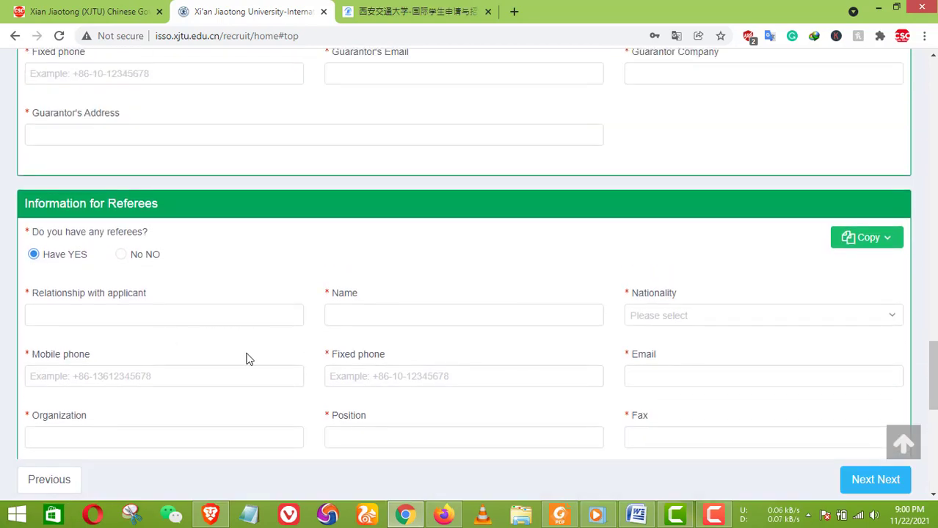
pyautogui.click(182, 322)
pyautogui.click(210, 339)
pyautogui.scroll(10, 210, 343)
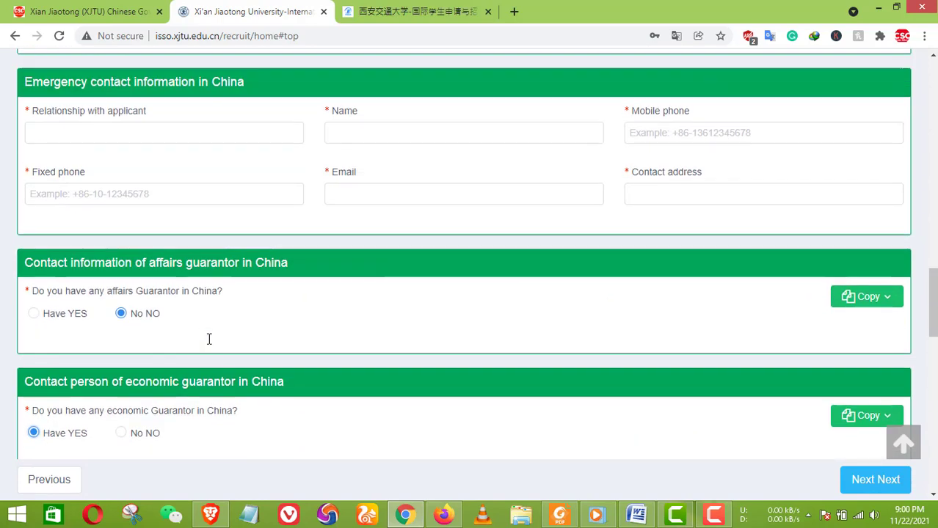
pyautogui.scroll(-8, 247, 339)
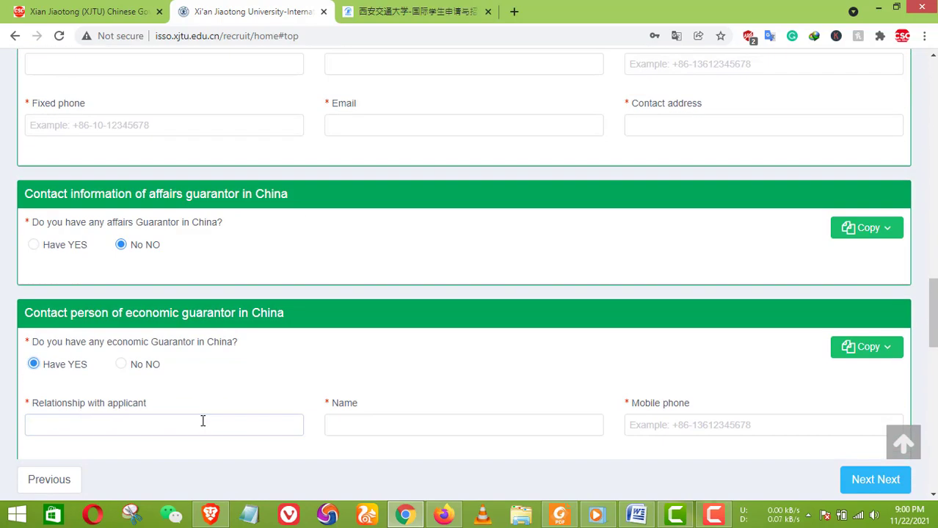
pyautogui.scroll(-4, 252, 346)
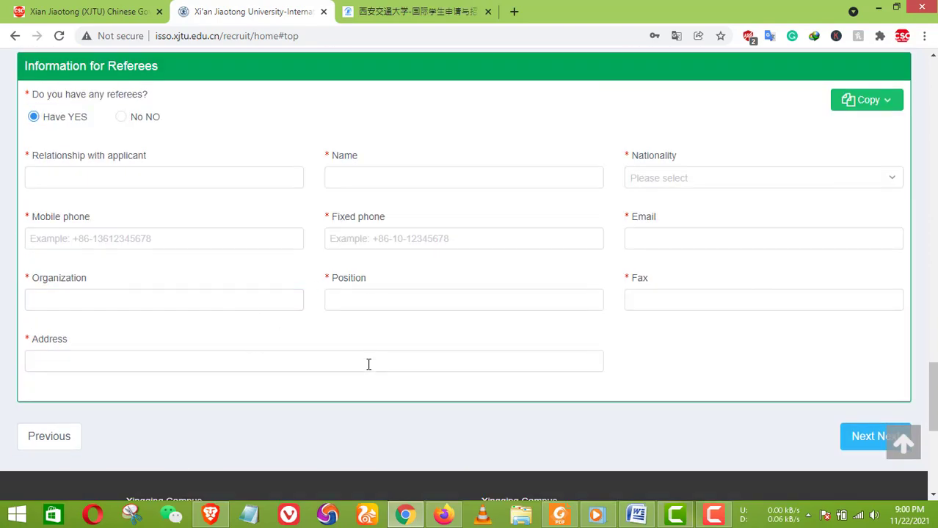
# - Switch to the Educational Experience page of the application without saving the contact information
pyautogui.scroll(6, 391, 388)
pyautogui.scroll(15, 391, 387)
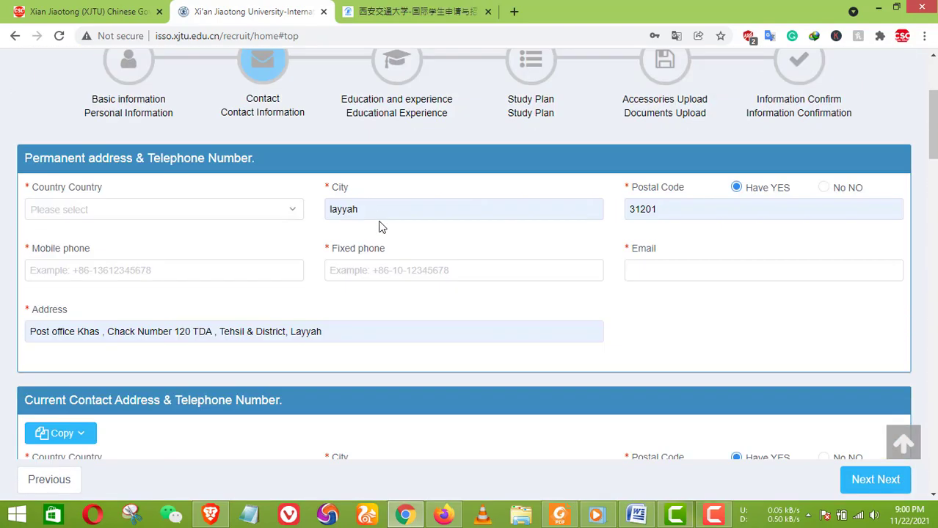
pyautogui.scroll(3, 380, 226)
pyautogui.click(395, 264)
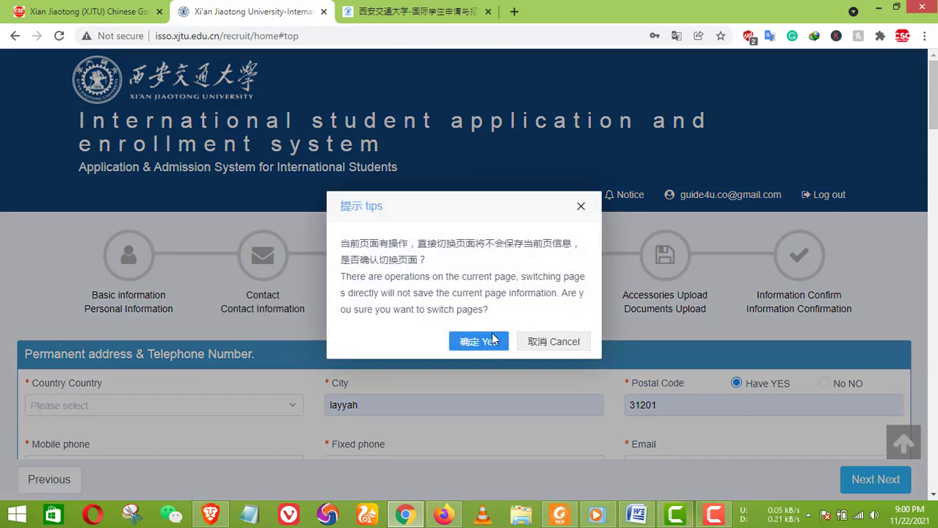
pyautogui.click(484, 345)
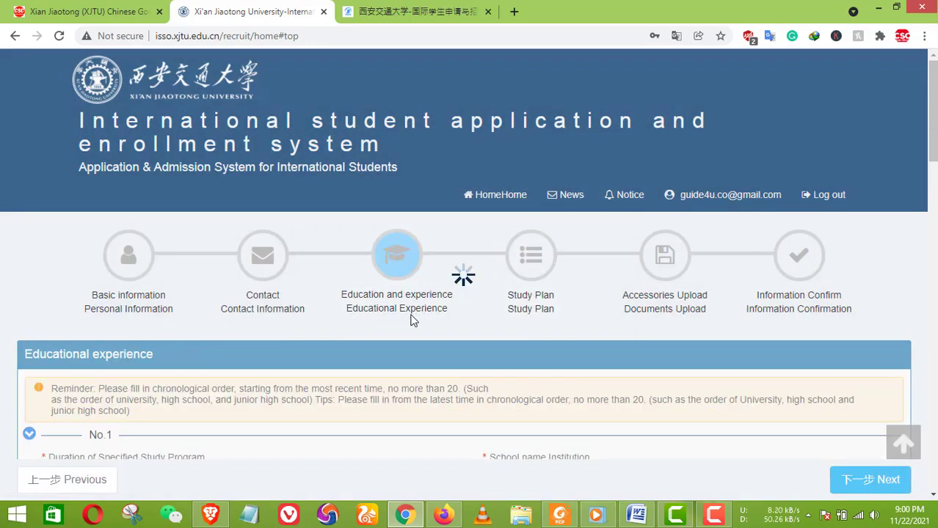
# - Examine the Educational Experience page, from the first entry's study duration calendar to the questions about studying in China
pyautogui.scroll(-5, 412, 321)
pyautogui.scroll(3, 331, 321)
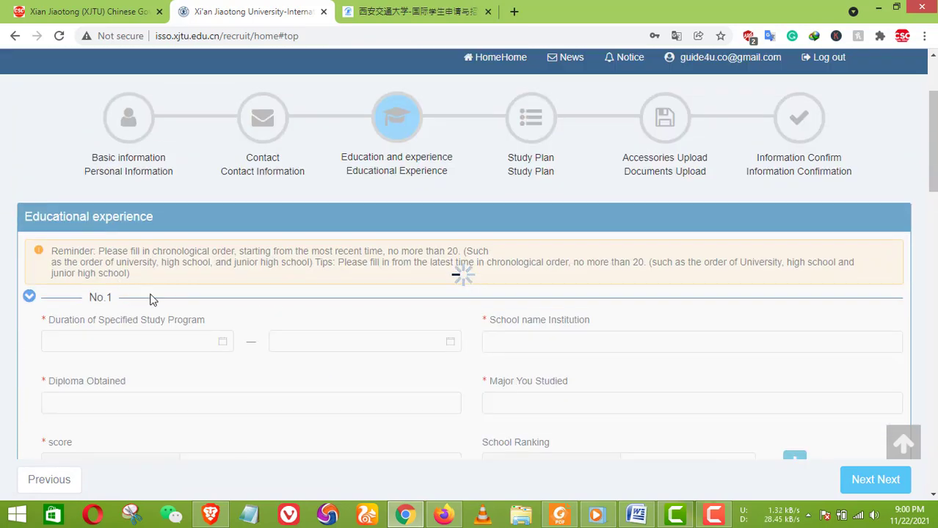
pyautogui.scroll(-1, 158, 301)
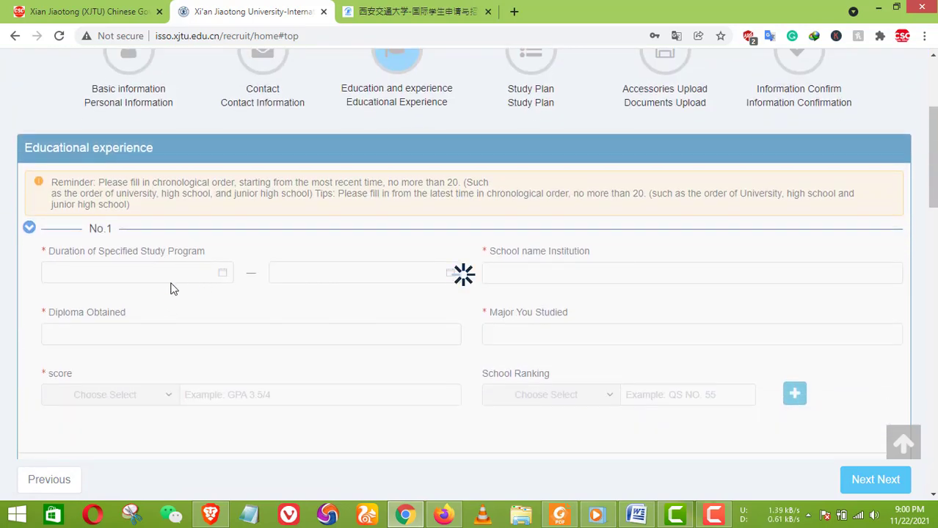
pyautogui.click(144, 276)
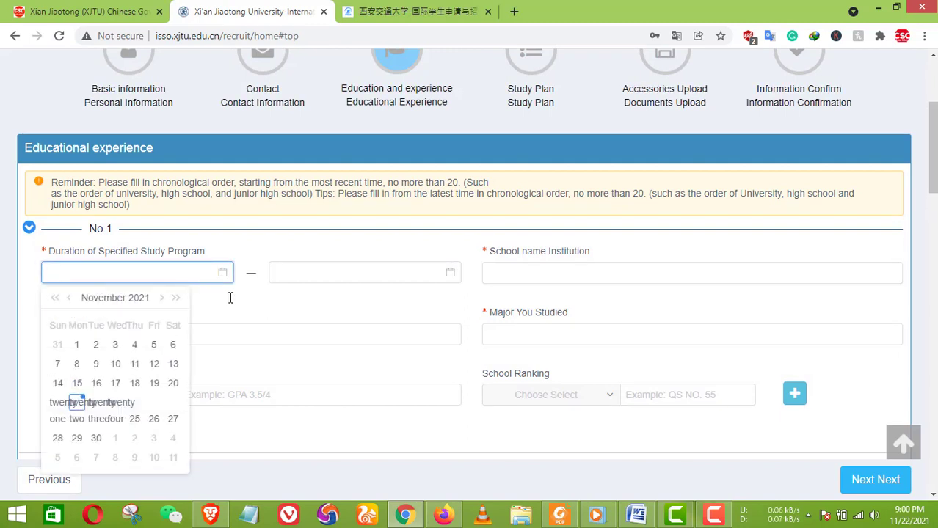
pyautogui.press('Escape')
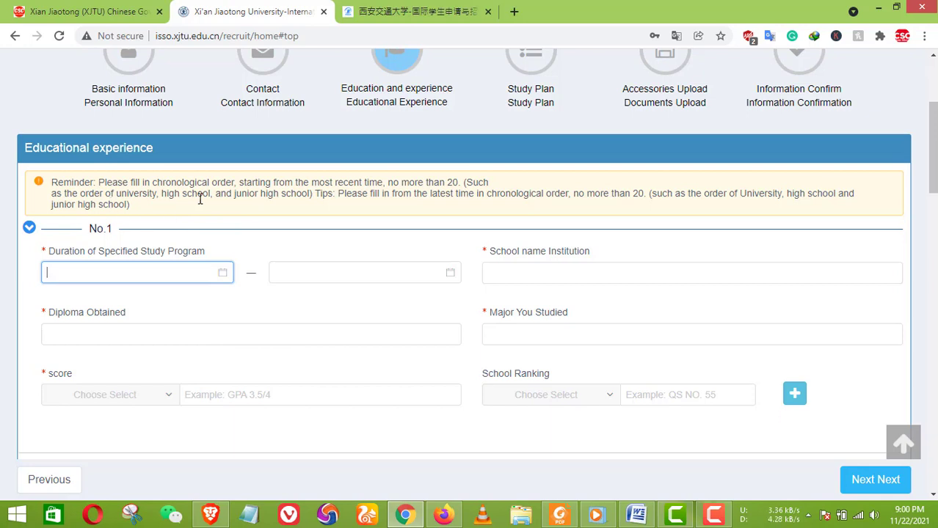
pyautogui.scroll(-1, 242, 220)
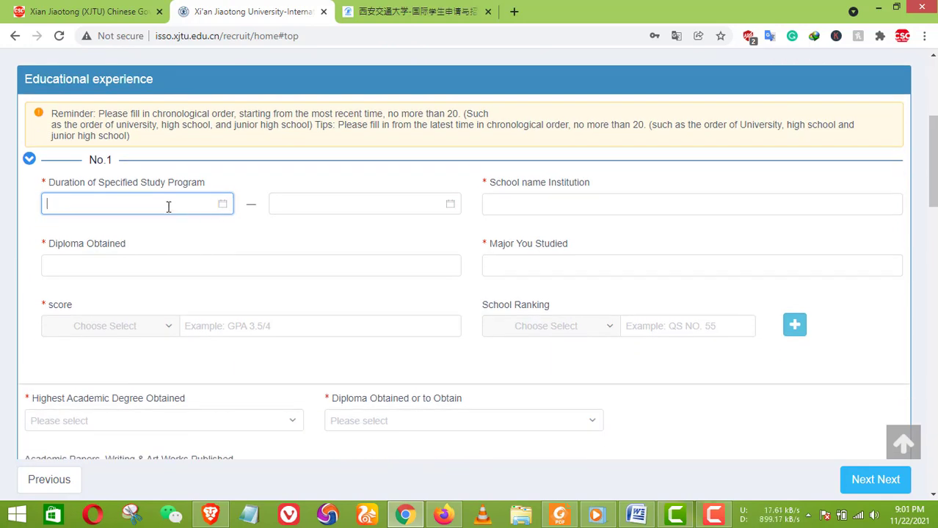
pyautogui.scroll(-1, 168, 207)
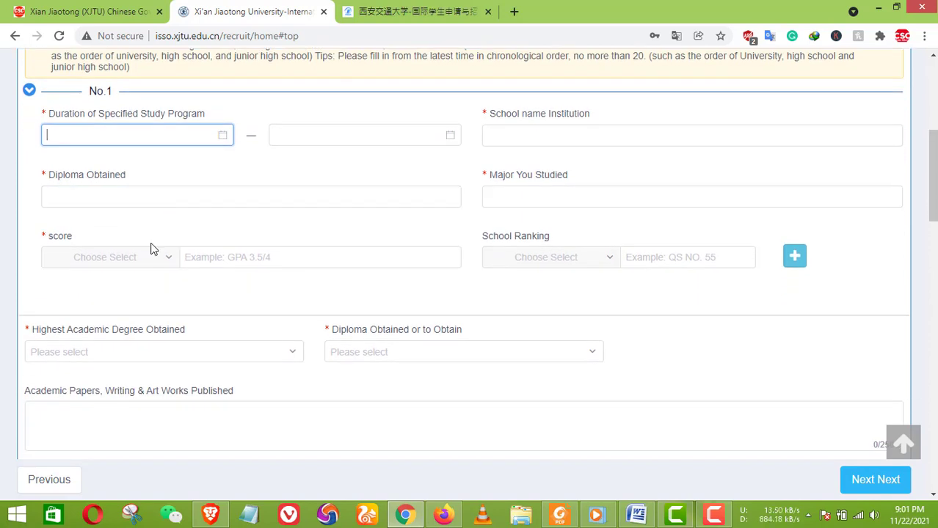
pyautogui.scroll(-1, 58, 278)
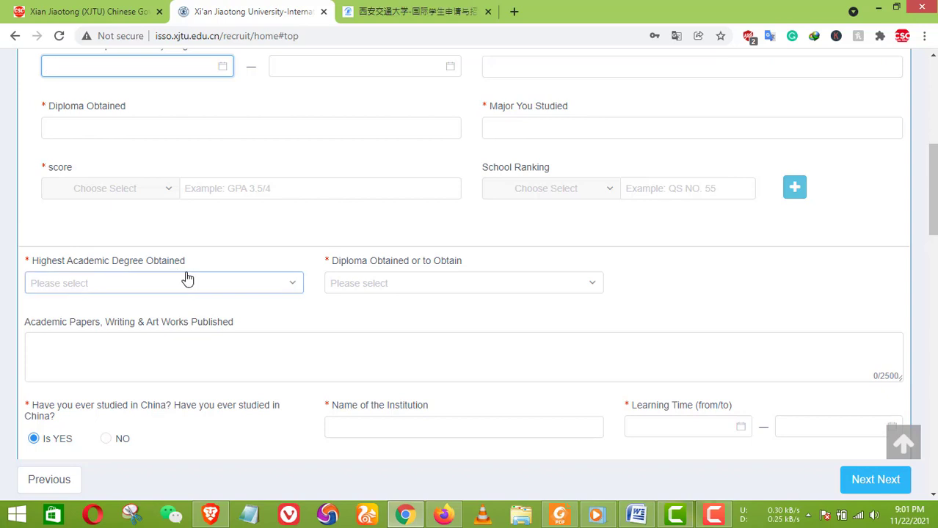
pyautogui.scroll(-2, 176, 279)
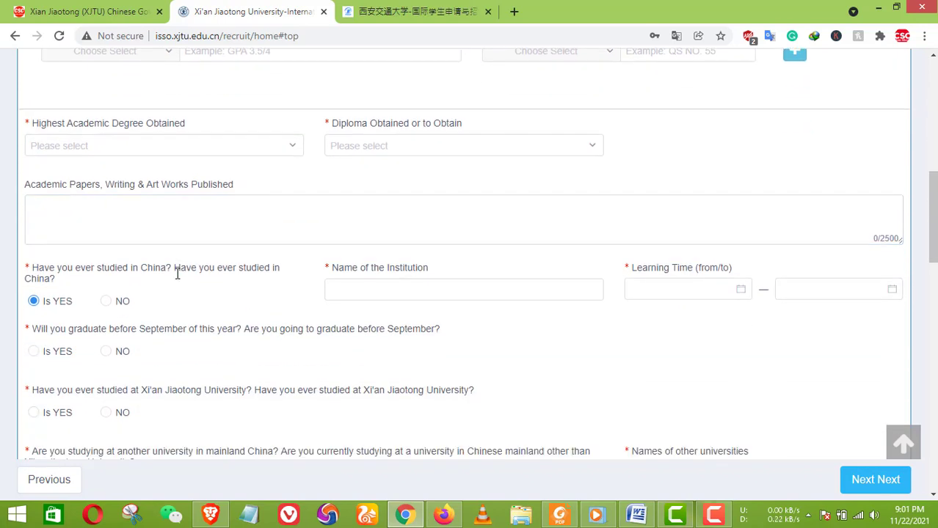
pyautogui.scroll(-2, 177, 273)
pyautogui.scroll(3, 178, 278)
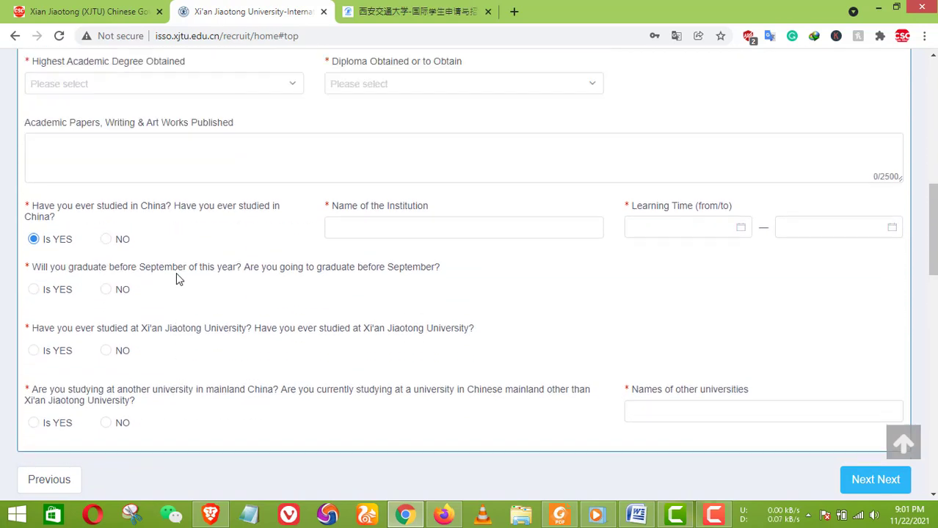
pyautogui.scroll(3, 633, 283)
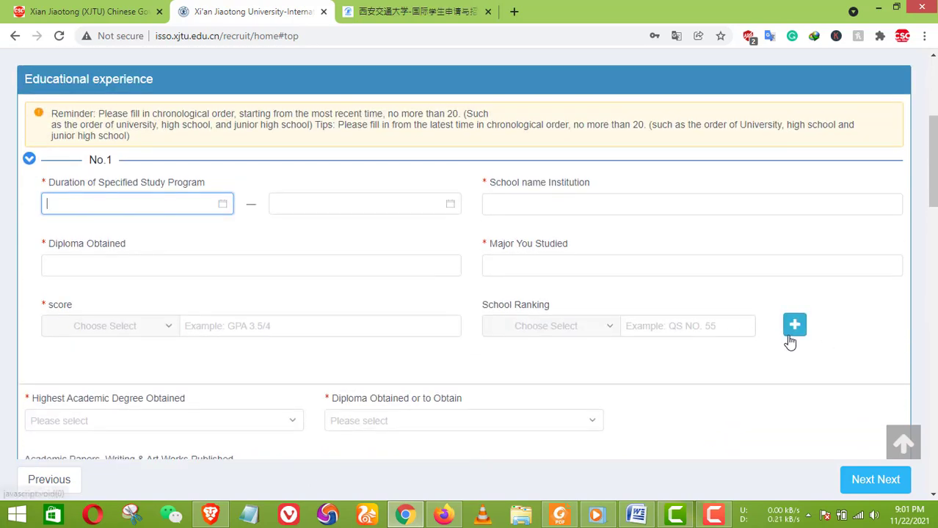
# - Add a second educational experience entry and review the study duration and school fields of both entries
pyautogui.click(794, 326)
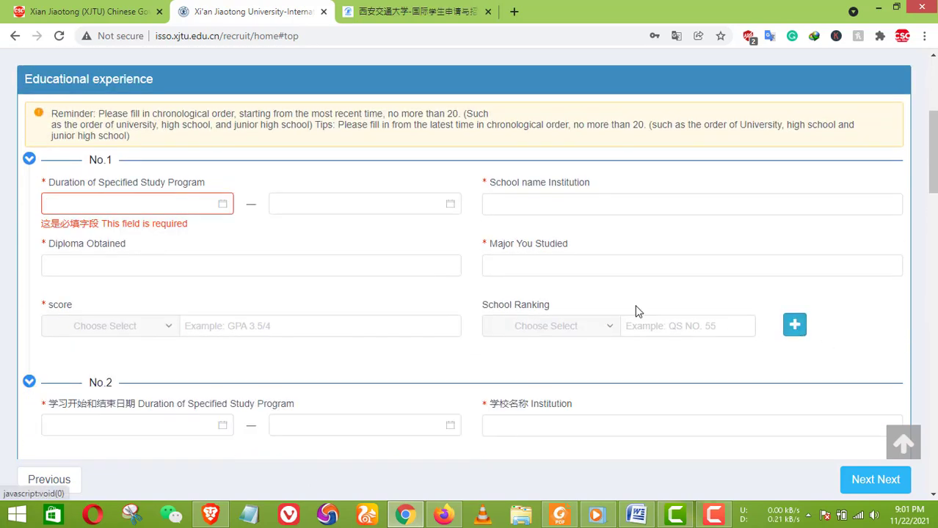
pyautogui.click(128, 209)
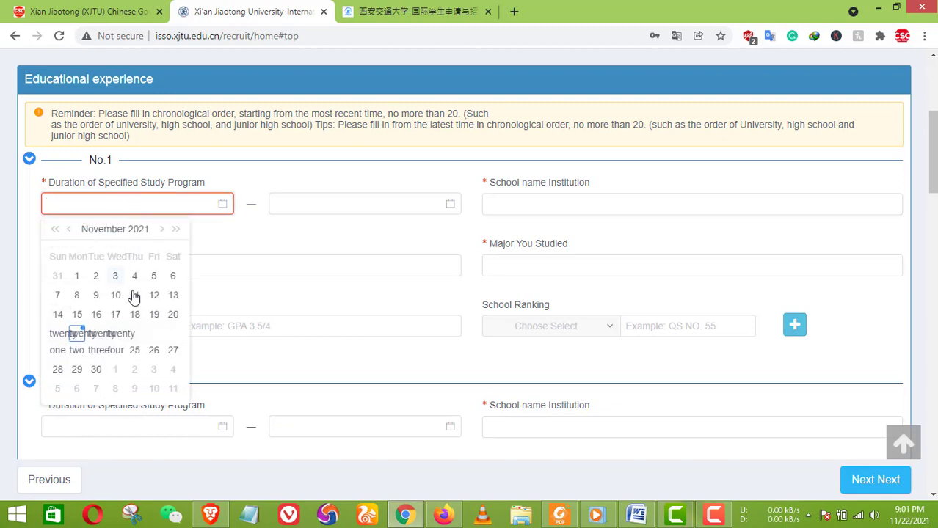
pyautogui.click(497, 211)
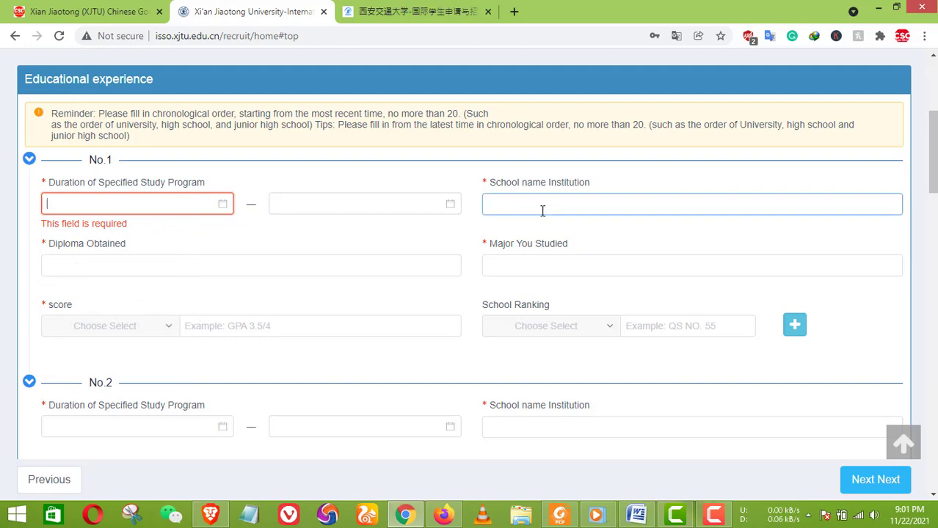
pyautogui.scroll(-2, 262, 304)
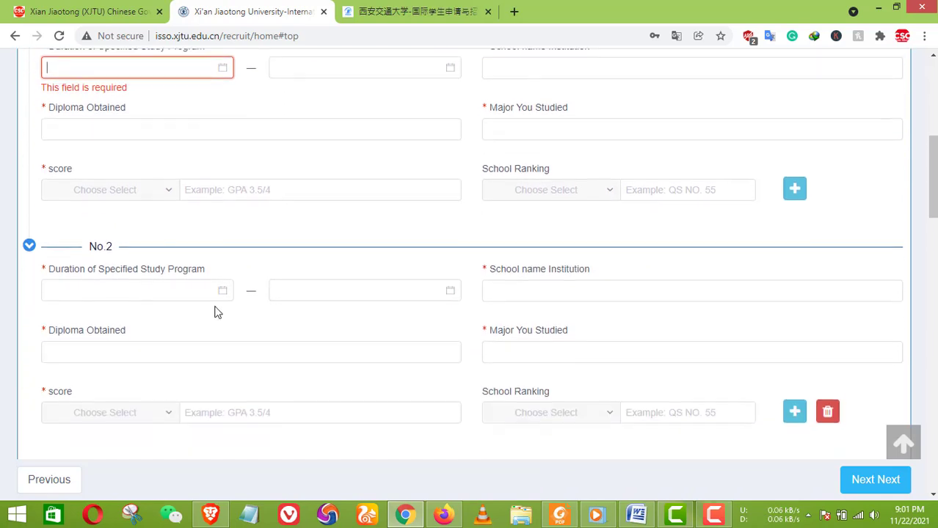
pyautogui.scroll(1, 183, 286)
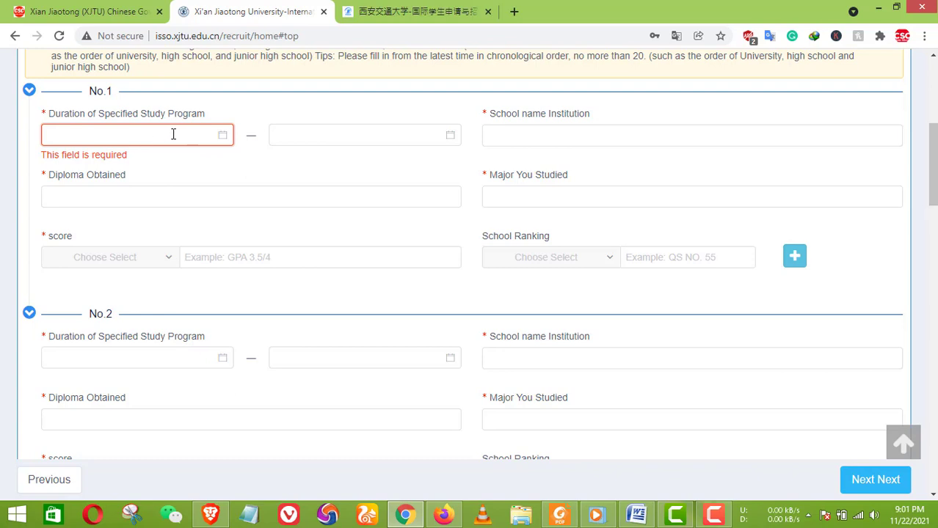
pyautogui.scroll(-1, 172, 140)
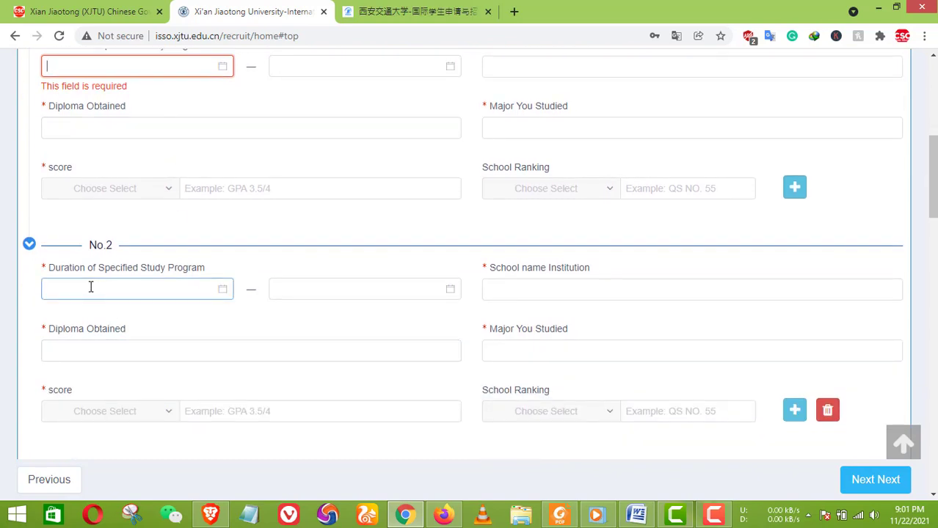
# - Delete the second educational experience entry and review the remaining first entry and degree fields
pyautogui.click(827, 409)
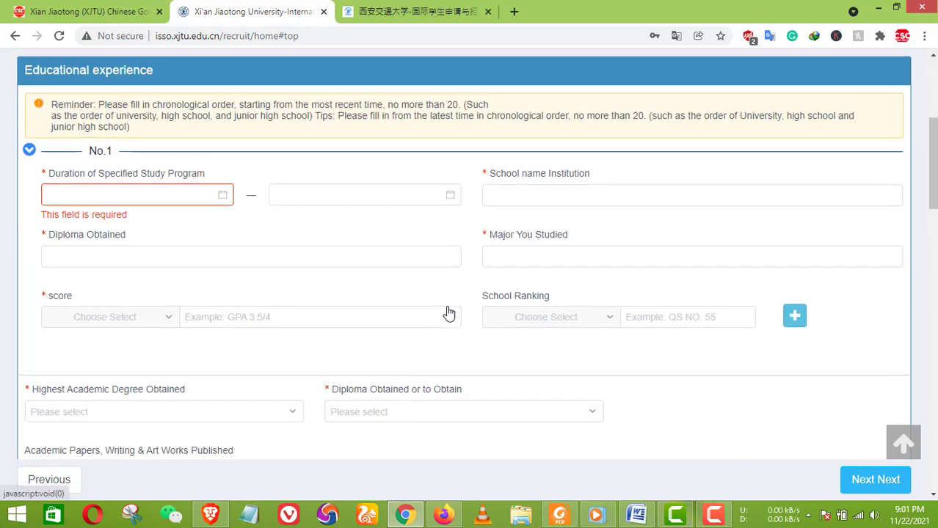
pyautogui.scroll(-2, 554, 323)
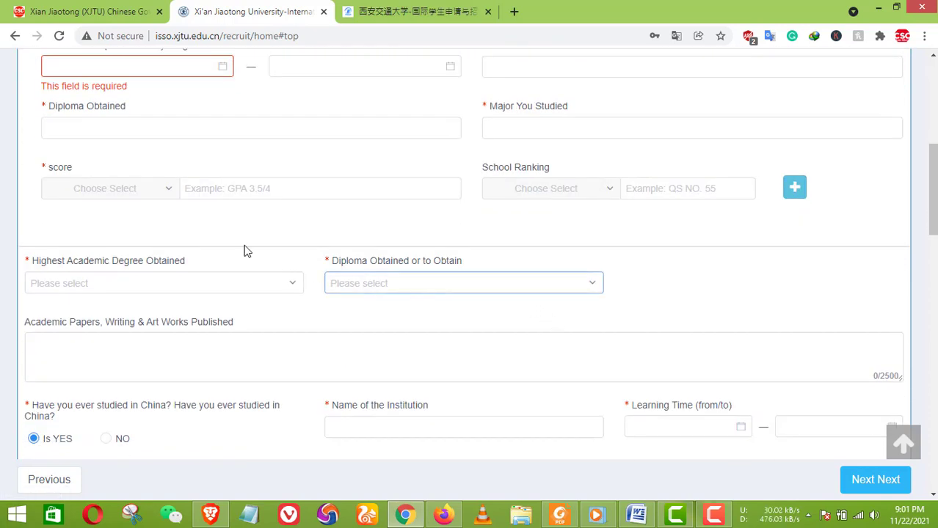
pyautogui.scroll(1, 153, 161)
pyautogui.scroll(1, 151, 158)
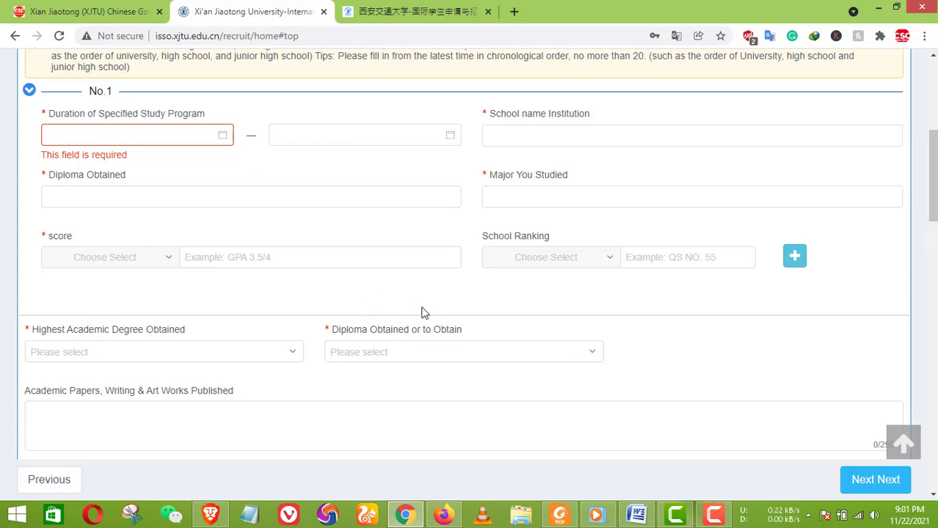
# - Set both the highest academic degree obtained and the diploma obtained or to obtain to Master
pyautogui.click(98, 352)
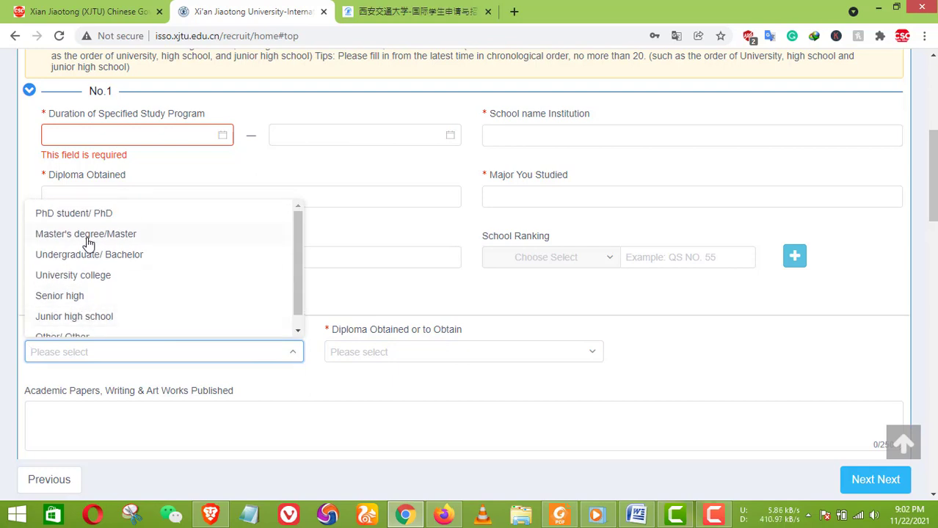
pyautogui.click(85, 234)
pyautogui.click(376, 356)
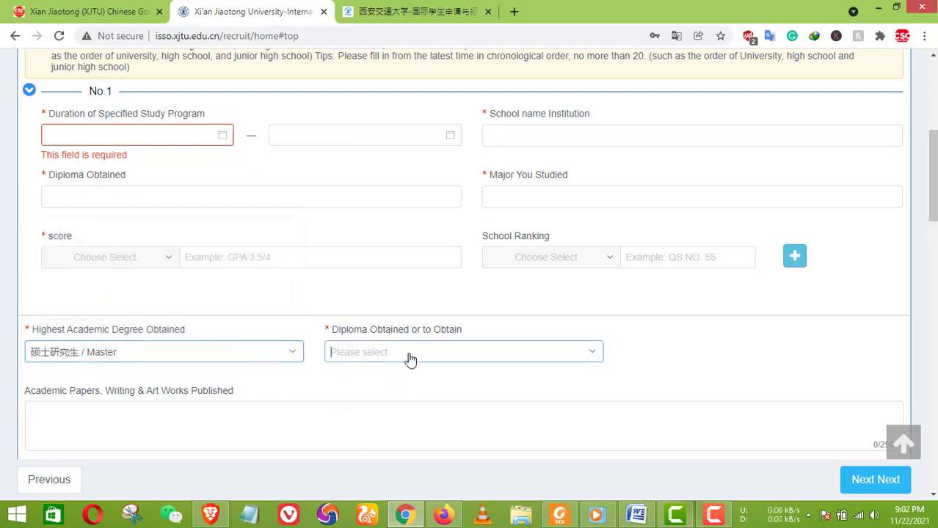
pyautogui.scroll(-1, 412, 370)
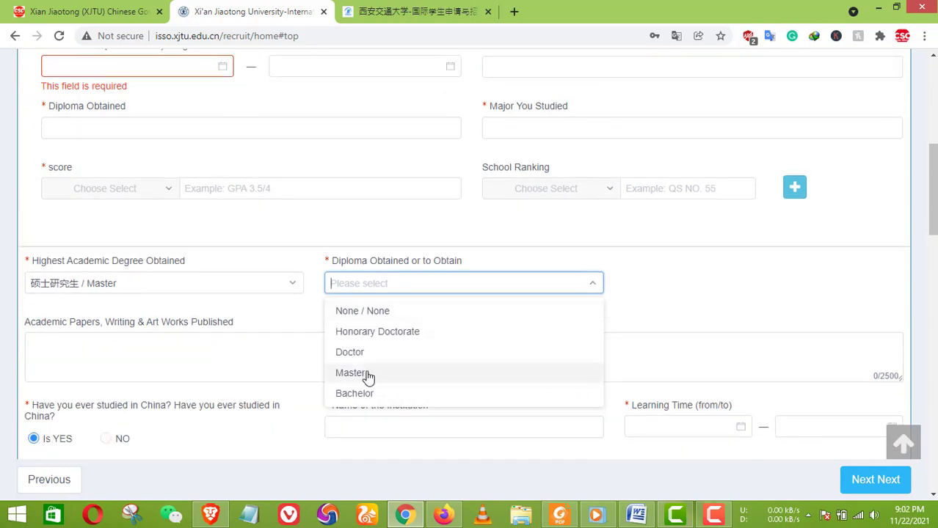
pyautogui.click(353, 373)
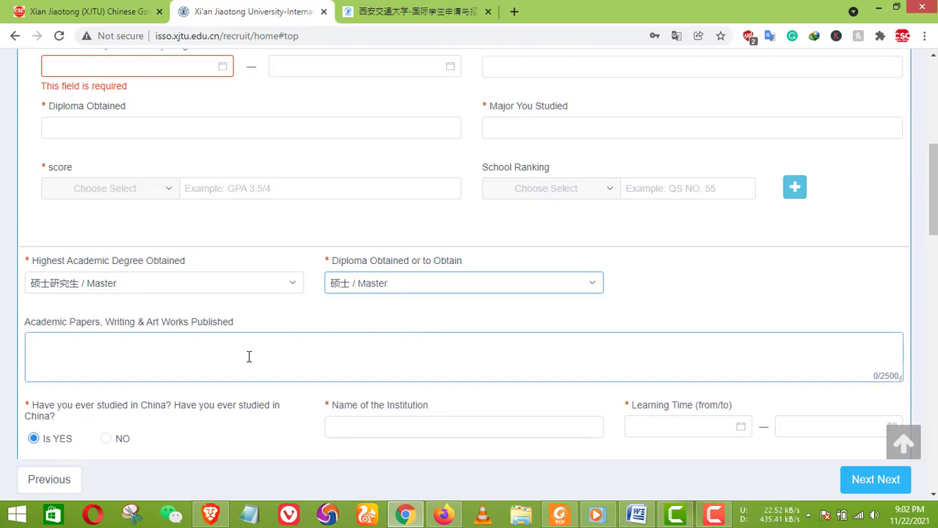
# - Add a second educational experience entry, review the fields of both entries and delete the second one
pyautogui.scroll(1, 264, 355)
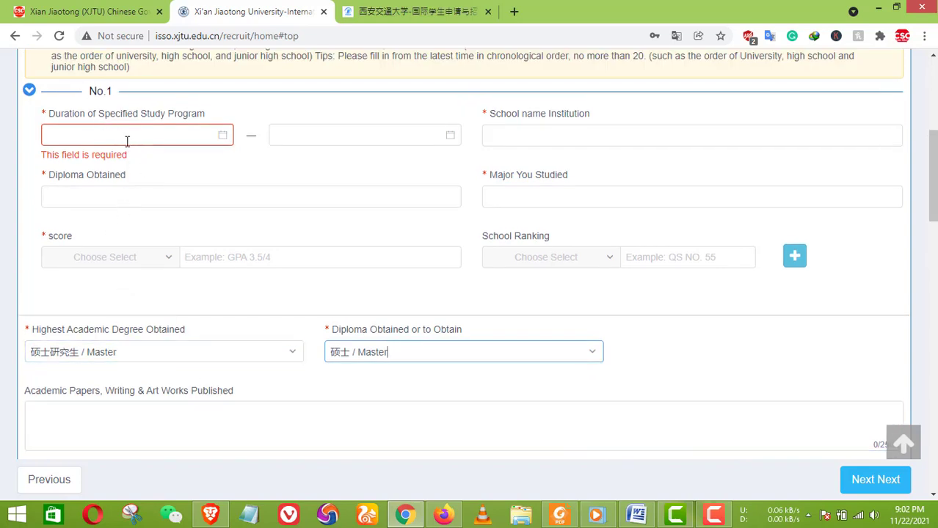
pyautogui.click(534, 130)
pyautogui.scroll(-1, 367, 301)
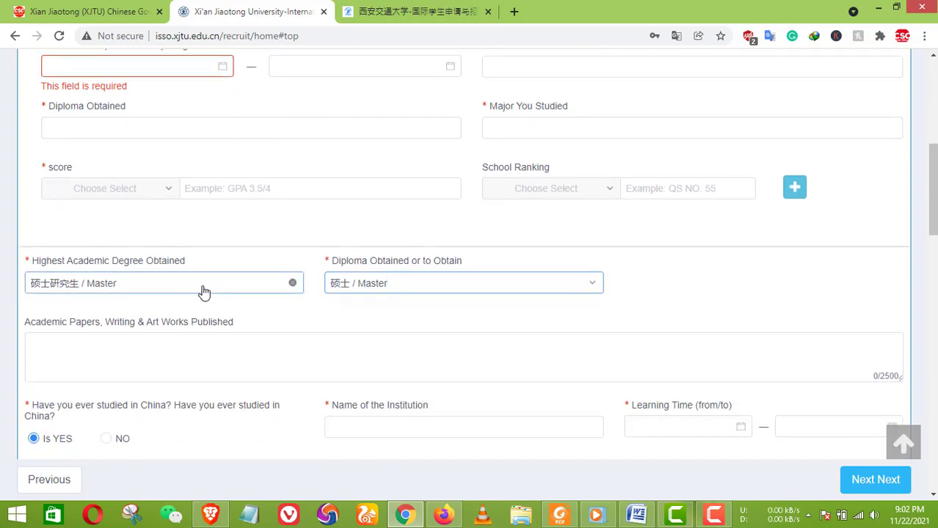
pyautogui.scroll(1, 147, 212)
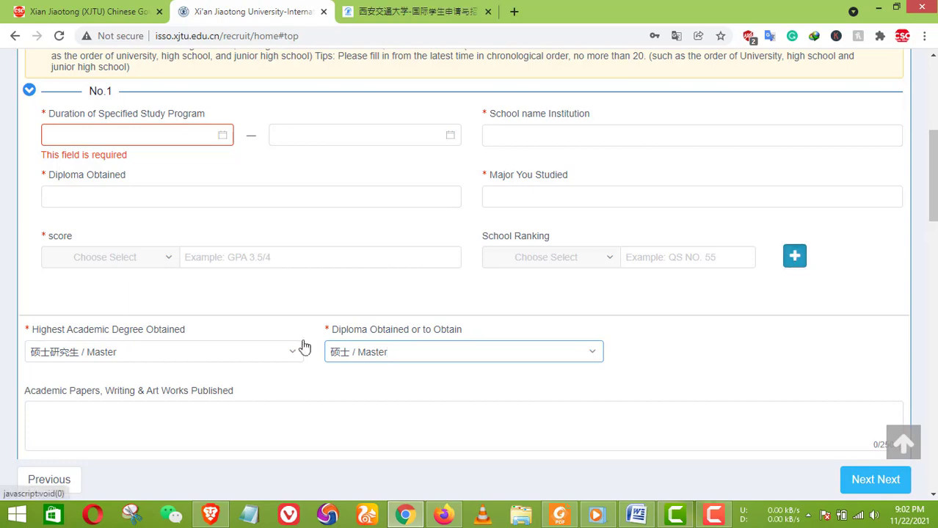
pyautogui.scroll(-4, 397, 309)
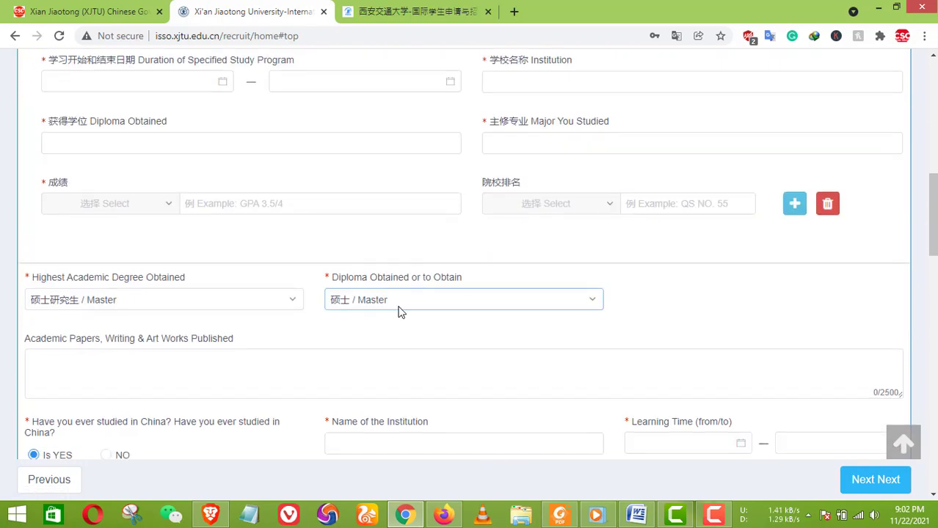
pyautogui.scroll(2, 620, 373)
pyautogui.scroll(1, 620, 380)
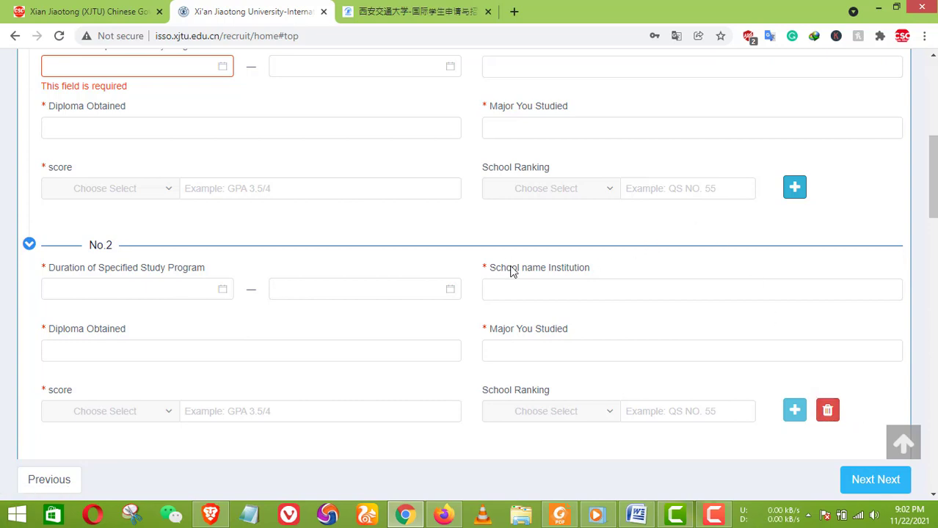
pyautogui.scroll(1, 613, 308)
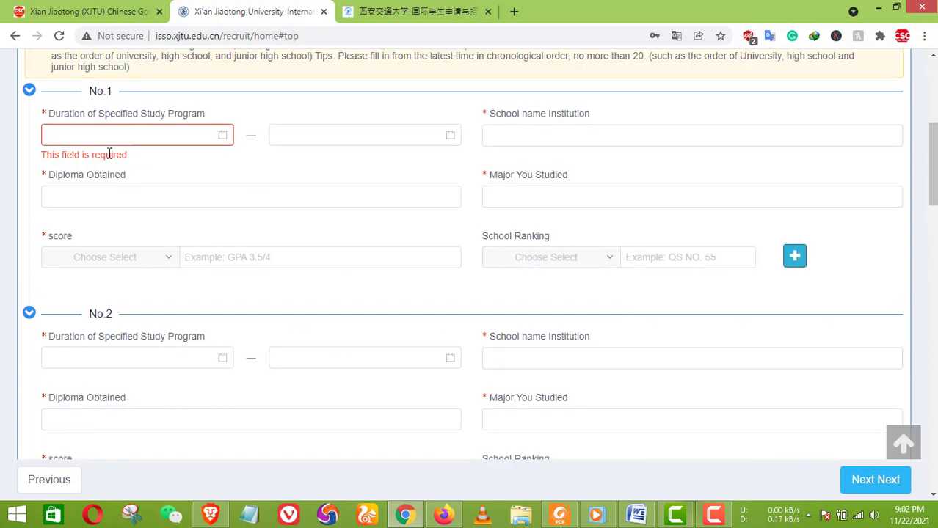
pyautogui.scroll(-2, 560, 383)
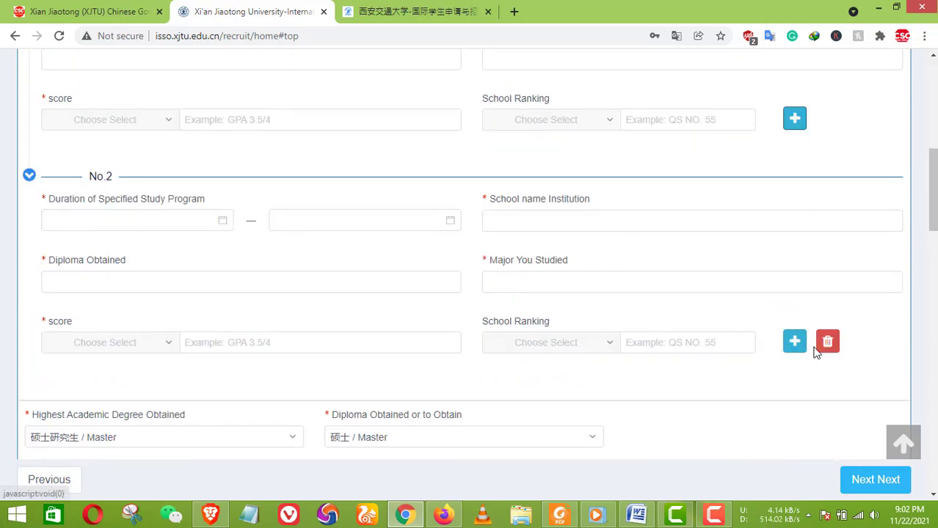
pyautogui.click(828, 343)
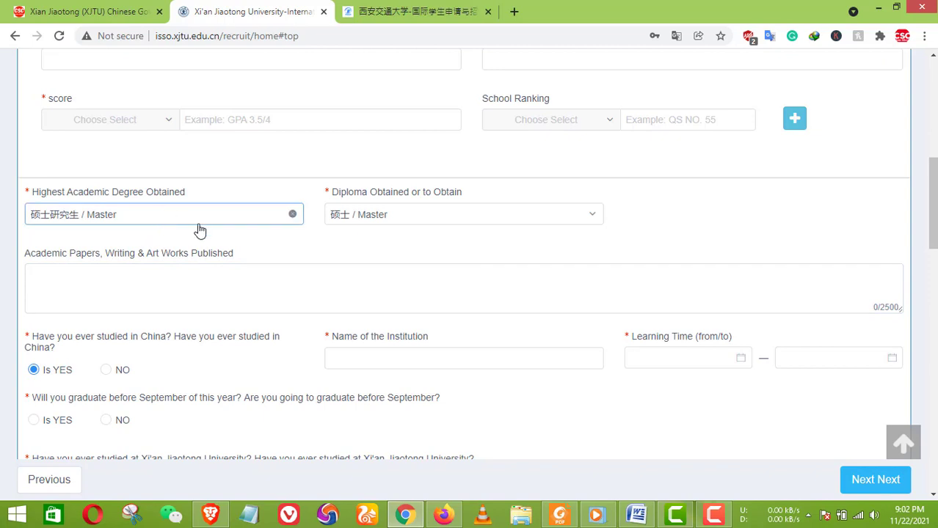
# - Answer NO to having studied in China, having studied at Xi'an Jiaotong University and currently studying at another mainland university, and YES to graduating before September
pyautogui.scroll(-1, 215, 321)
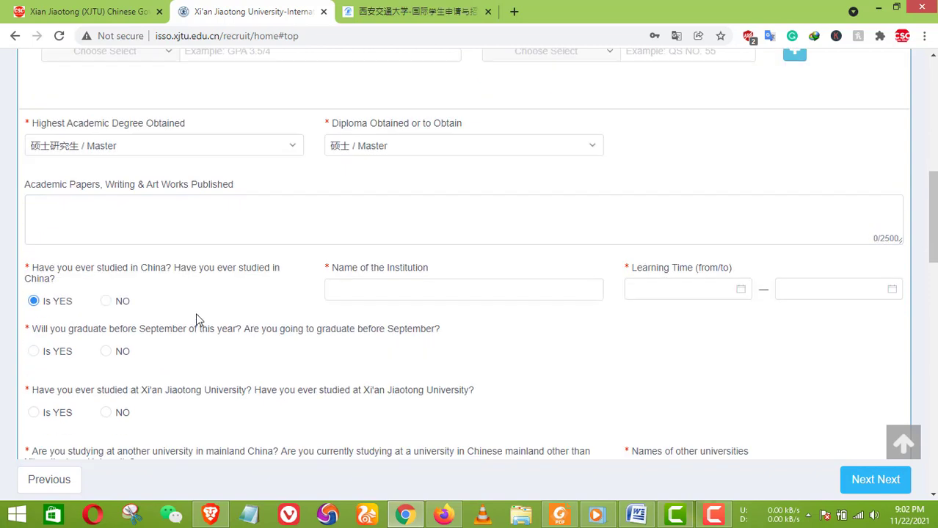
pyautogui.click(105, 301)
pyautogui.scroll(-1, 102, 302)
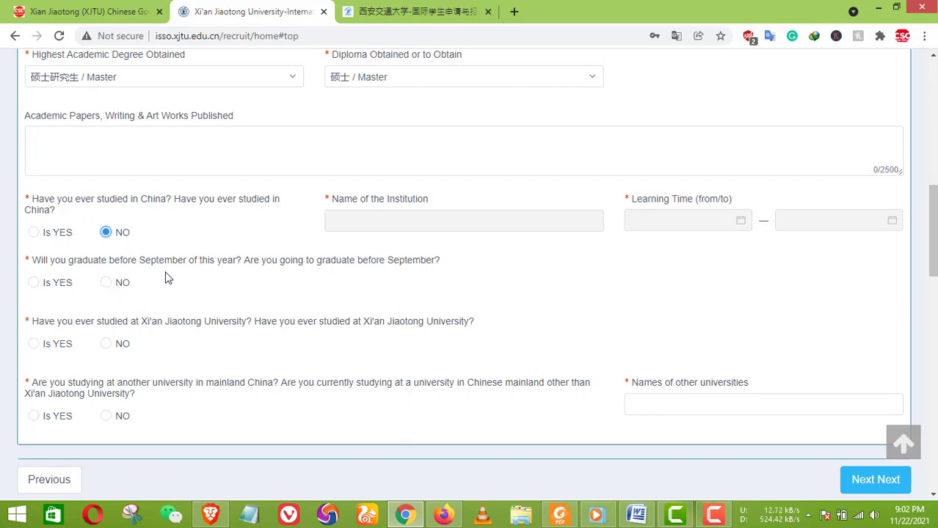
pyautogui.click(52, 285)
pyautogui.scroll(-1, 143, 286)
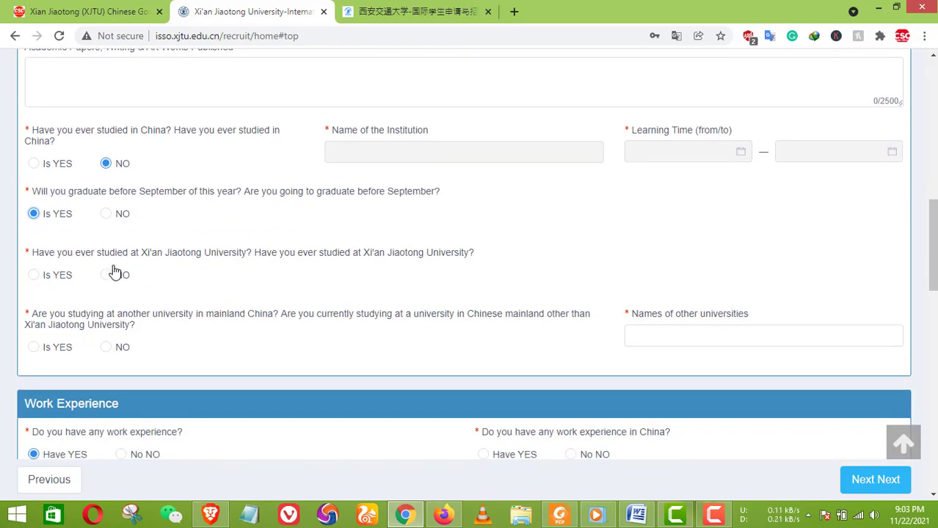
pyautogui.click(118, 280)
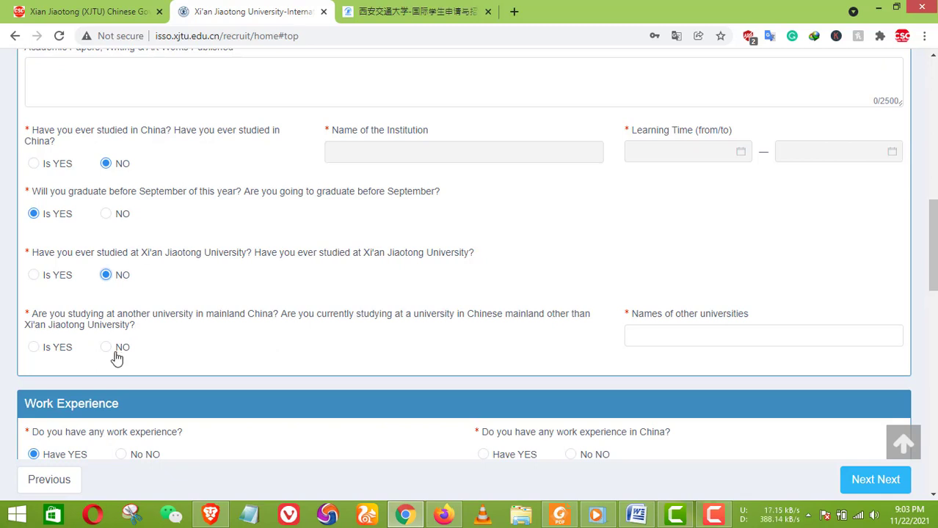
pyautogui.click(117, 350)
# - Switch the work experience answer between YES and NO to compare the required fields, leaving it at NO
pyautogui.scroll(-3, 242, 345)
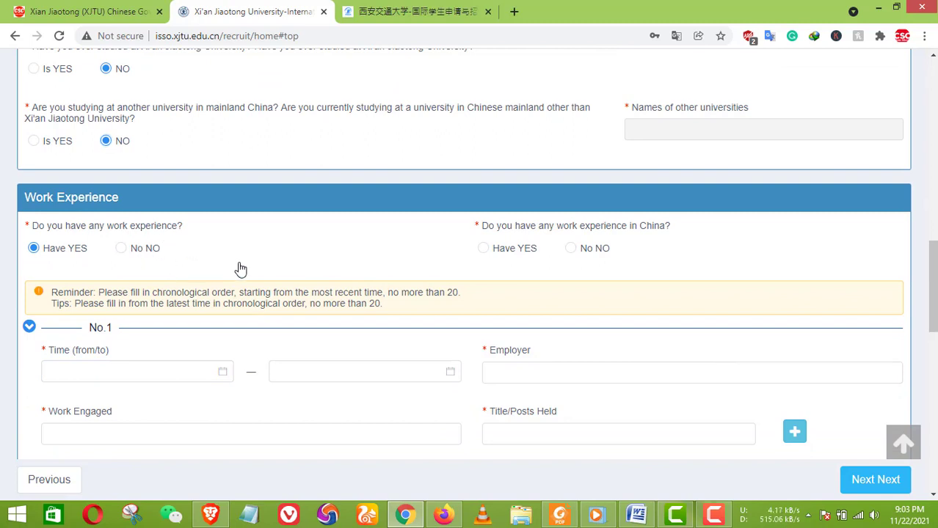
pyautogui.click(121, 247)
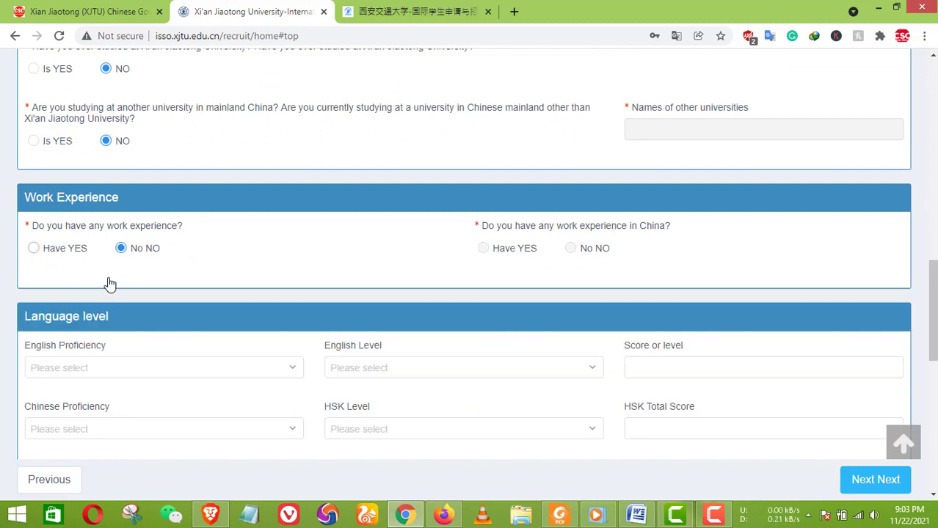
pyautogui.press('Left')
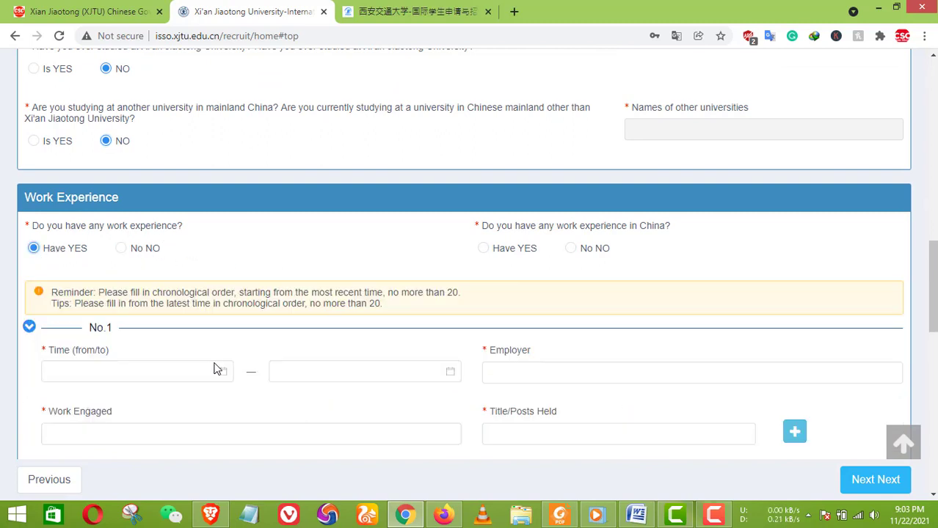
pyautogui.click(120, 248)
pyautogui.press('Left')
pyautogui.scroll(-1, 249, 316)
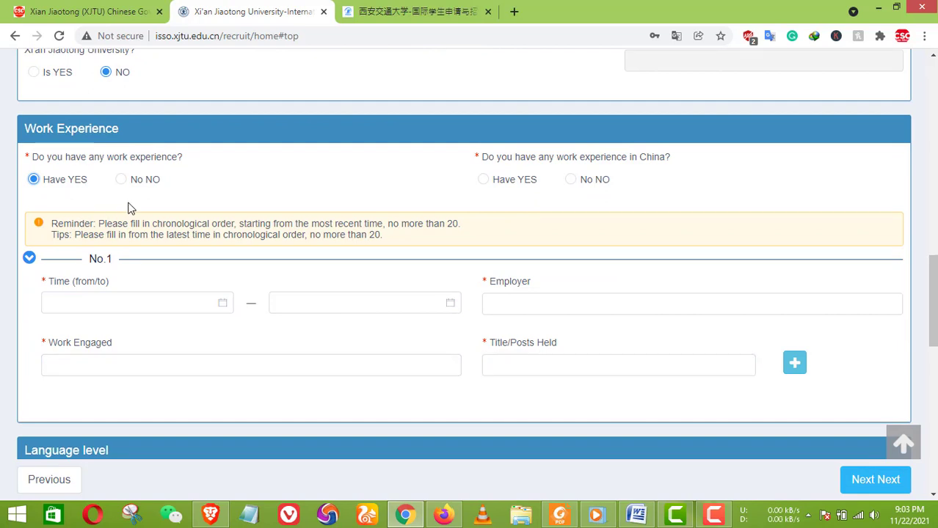
pyautogui.click(120, 179)
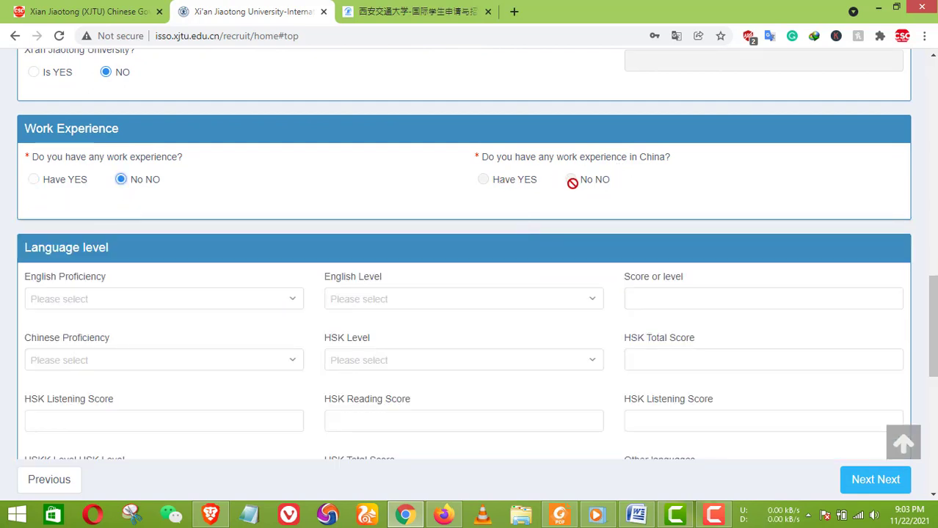
# - In the language level section, set English proficiency to Excellent, English level to Others and the score or level to "english"
pyautogui.scroll(-5, 373, 191)
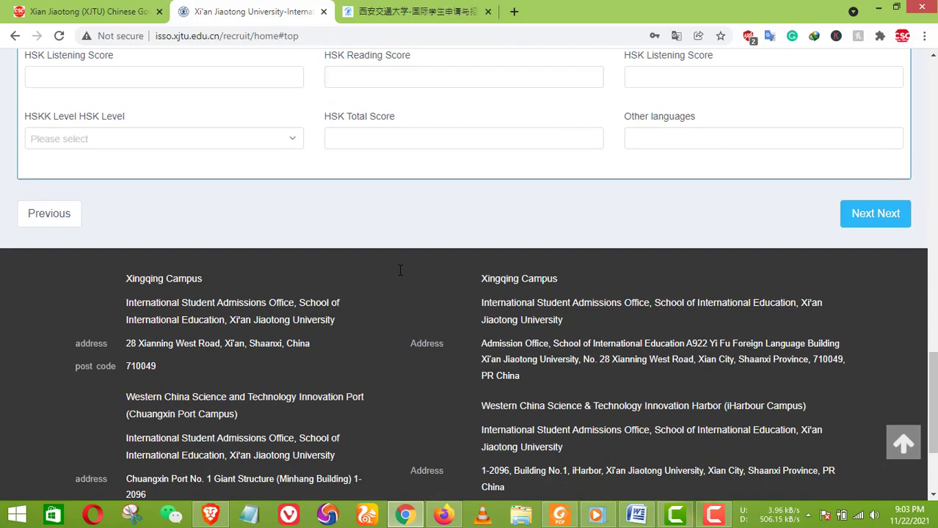
pyautogui.scroll(2, 297, 275)
pyautogui.scroll(1, 220, 257)
pyautogui.scroll(-1, 157, 245)
pyautogui.click(119, 169)
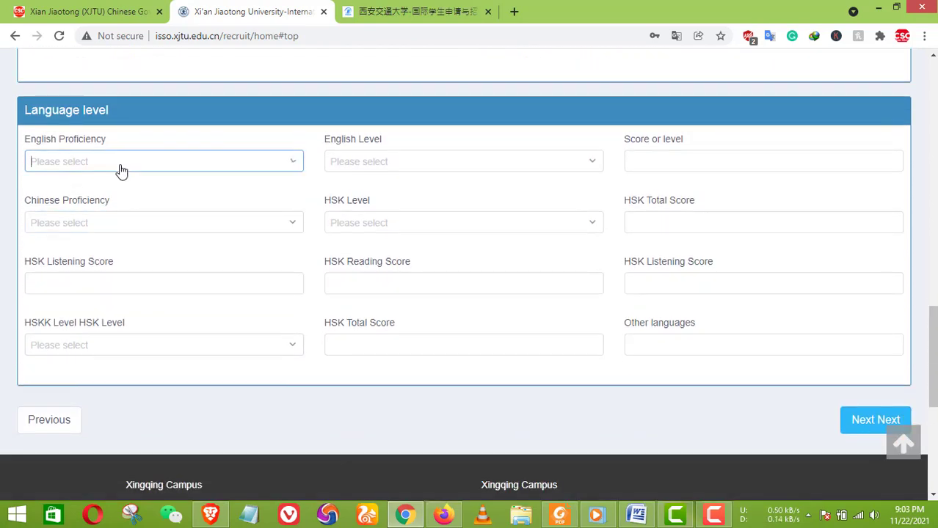
pyautogui.click(77, 272)
pyautogui.click(425, 168)
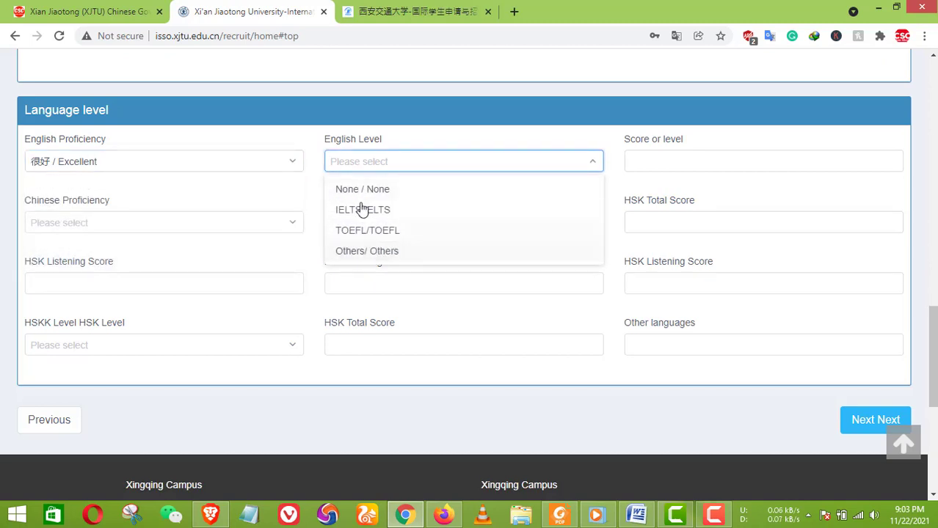
pyautogui.click(369, 190)
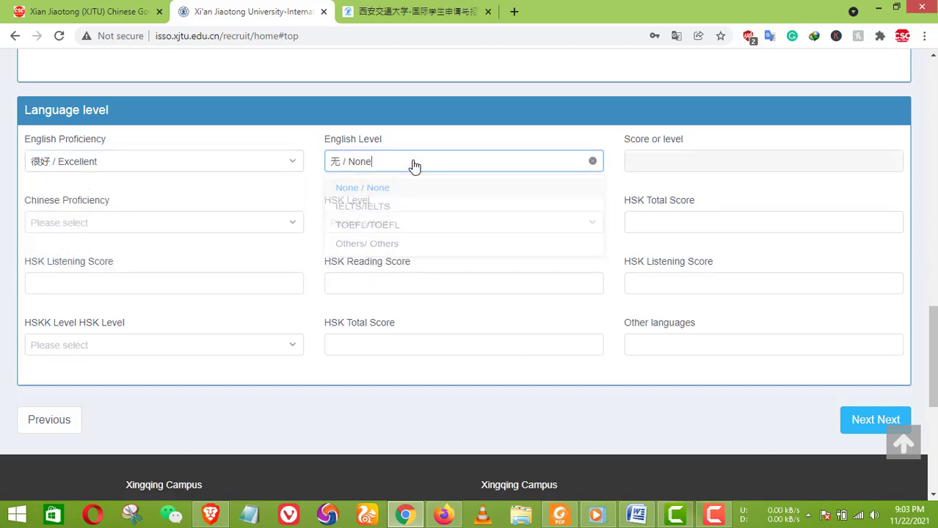
pyautogui.click(424, 167)
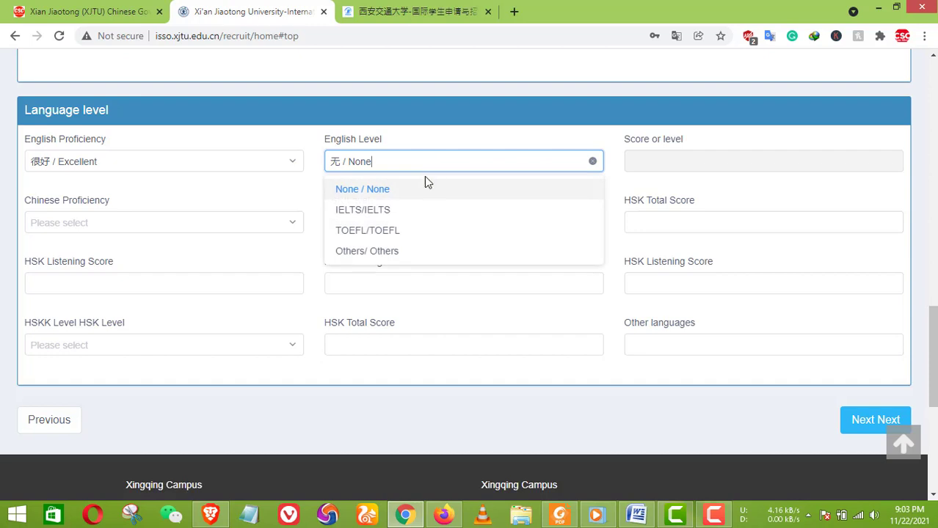
pyautogui.click(376, 251)
pyautogui.click(650, 162)
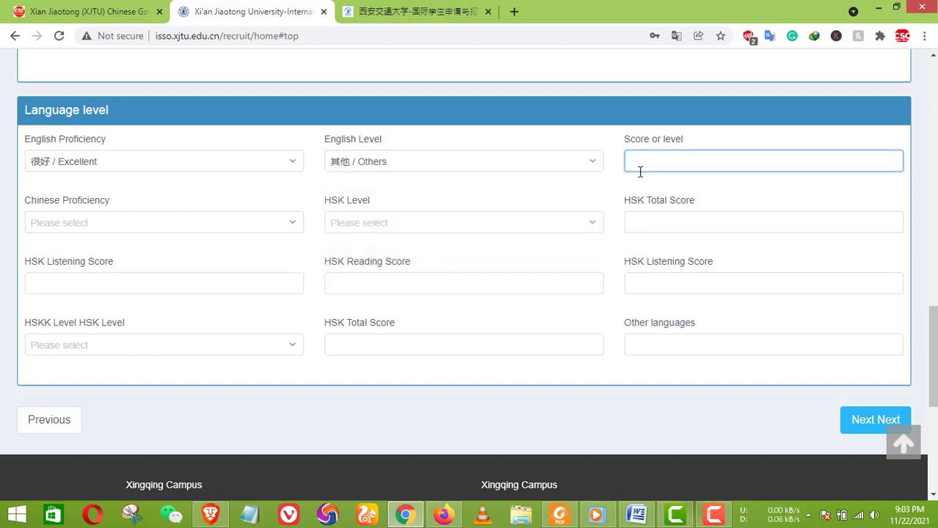
pyautogui.write('english')
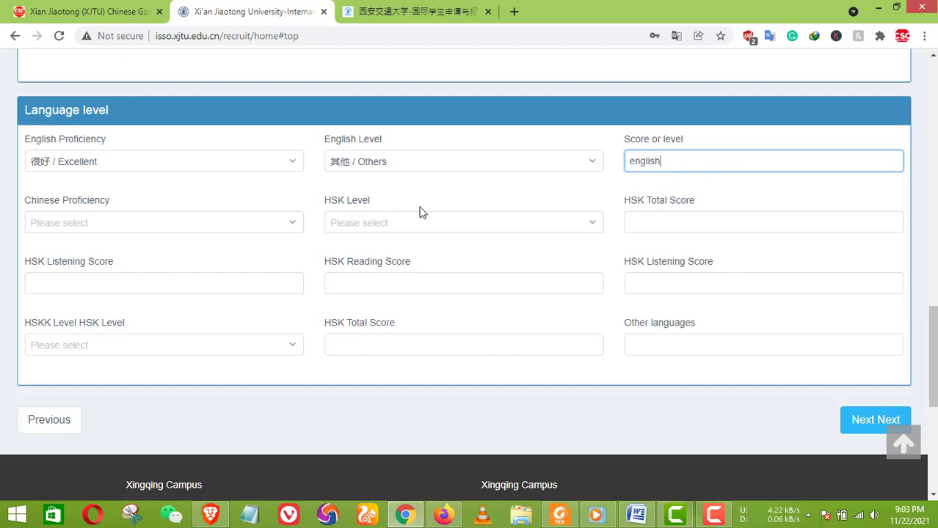
# - Set Chinese proficiency to None and try to continue to the next page of the application
pyautogui.click(148, 231)
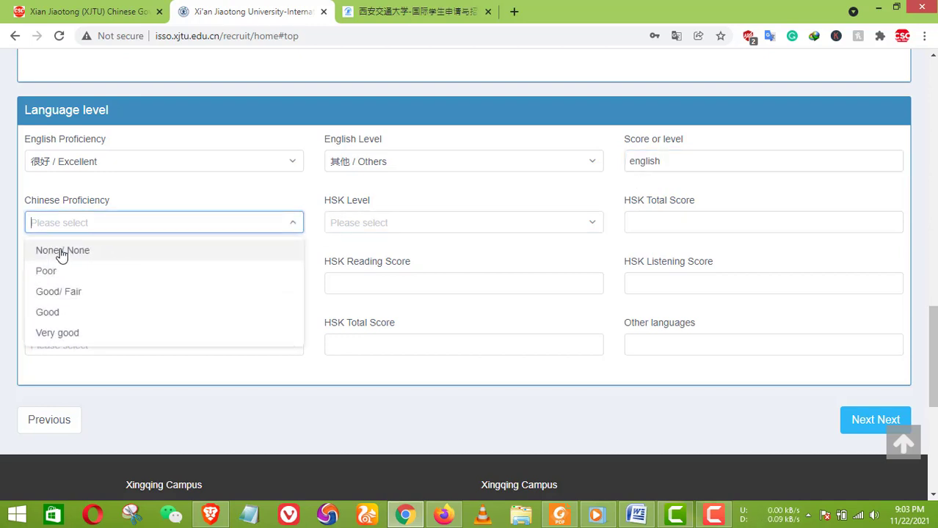
pyautogui.click(61, 254)
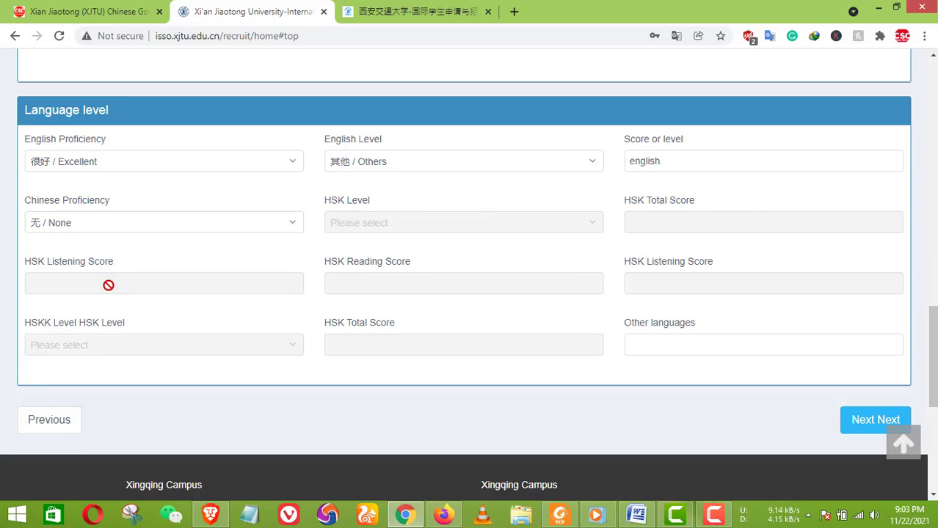
pyautogui.click(875, 419)
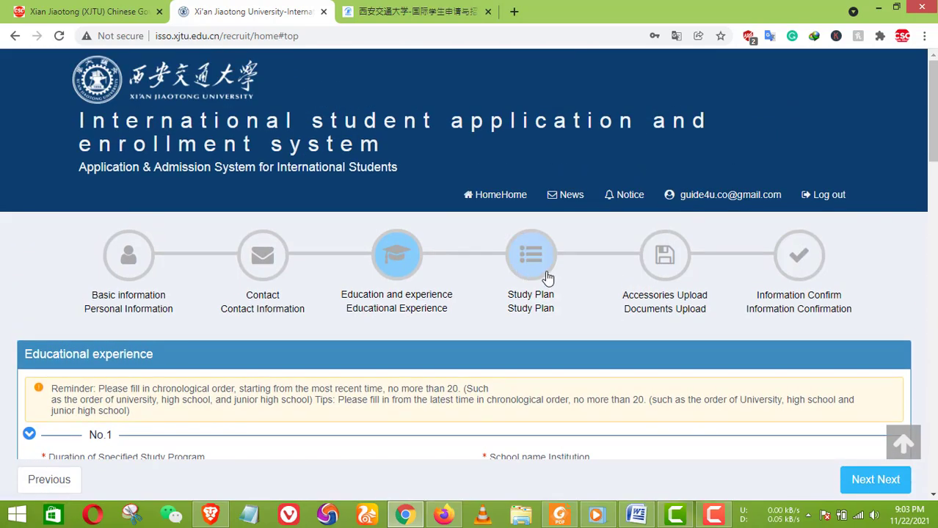
# - Switch to the Study Plan page without saving the educational experience and open the major selection
pyautogui.click(542, 277)
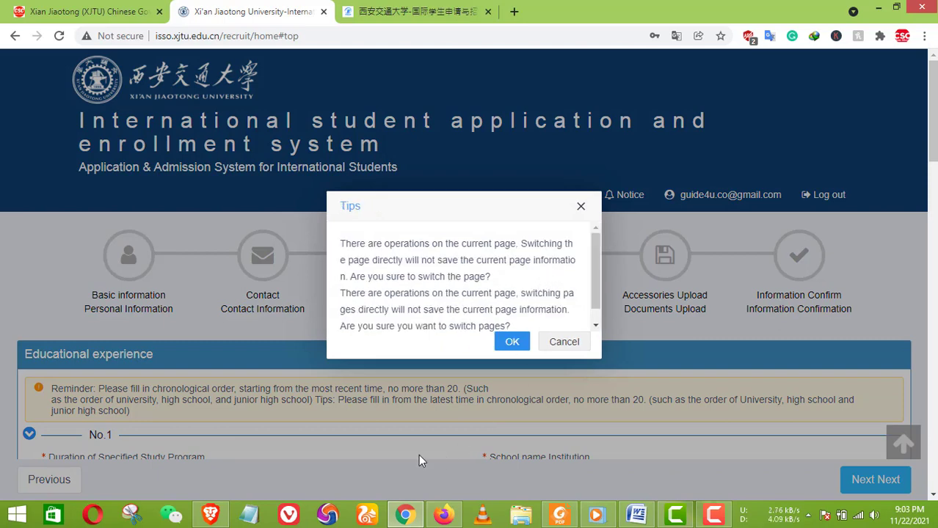
pyautogui.click(512, 342)
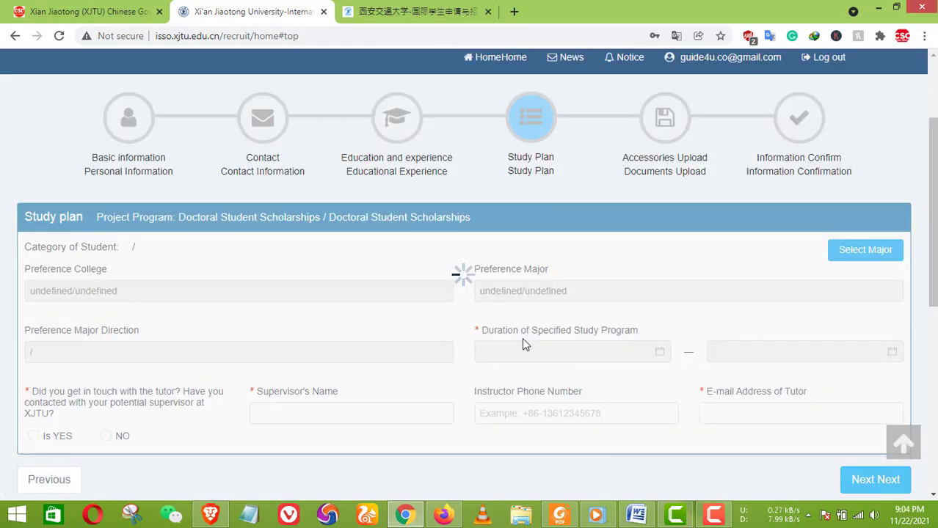
pyautogui.scroll(-1, 320, 323)
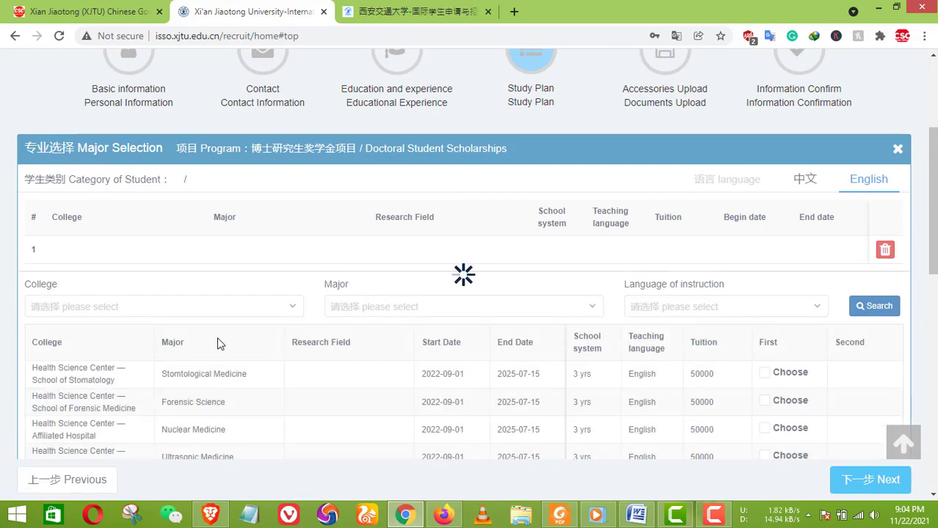
pyautogui.scroll(-1, 345, 293)
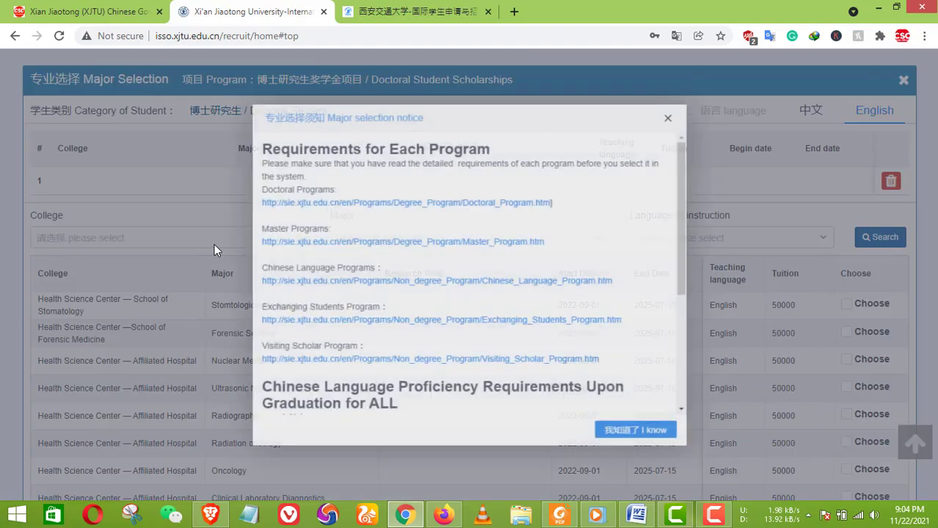
# - Dismiss the major selection notice and look over the list of available doctoral majors
pyautogui.click(664, 459)
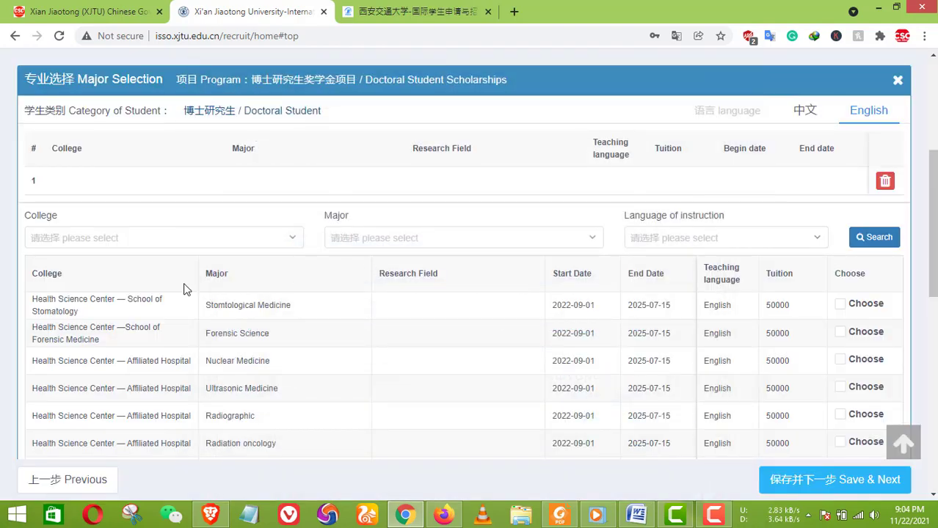
pyautogui.click(176, 239)
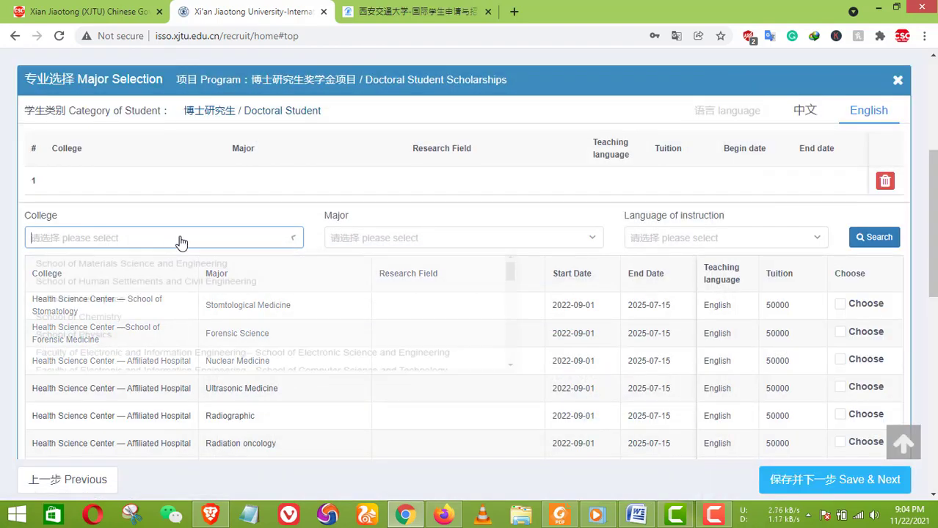
pyautogui.click(413, 206)
pyautogui.scroll(-10, 416, 205)
pyautogui.scroll(8, 422, 209)
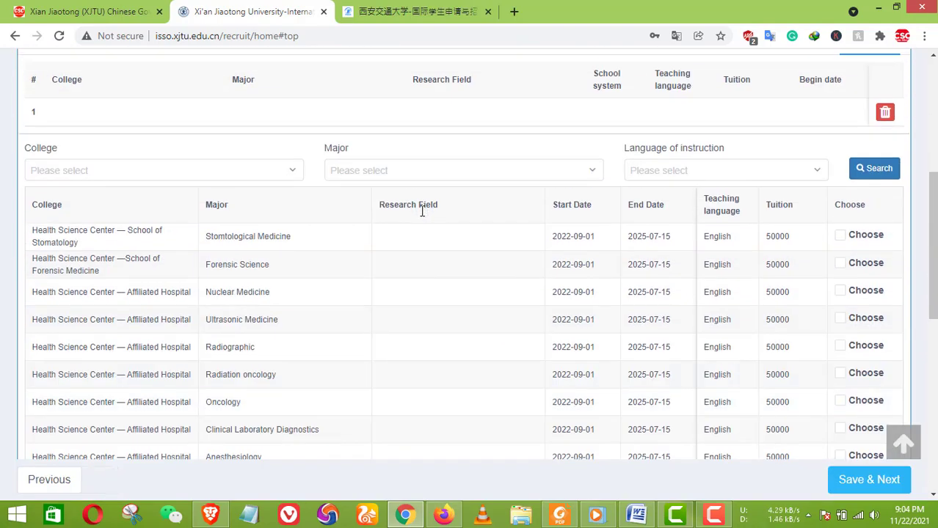
pyautogui.scroll(2, 327, 242)
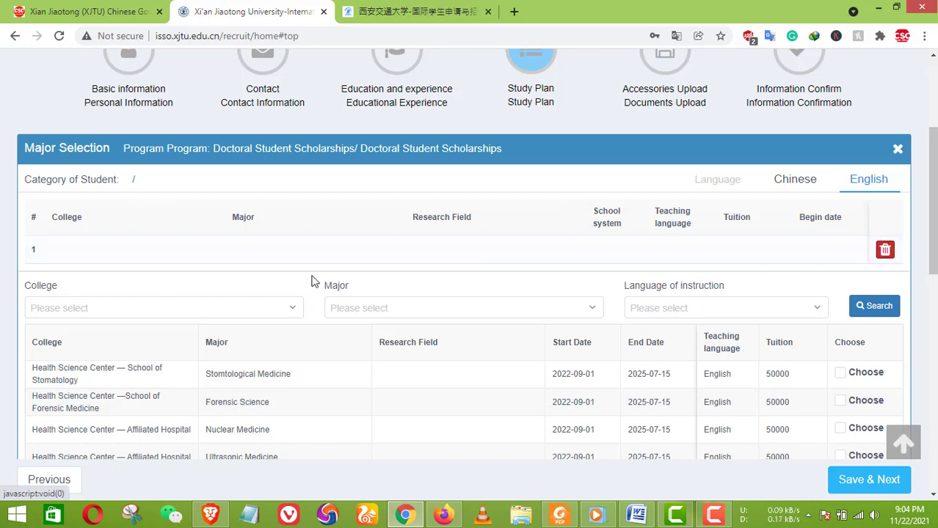
# - Search the majors with college School of Chemistry, major Chemistry and English as the language of instruction
pyautogui.click(155, 317)
pyautogui.scroll(-1, 155, 317)
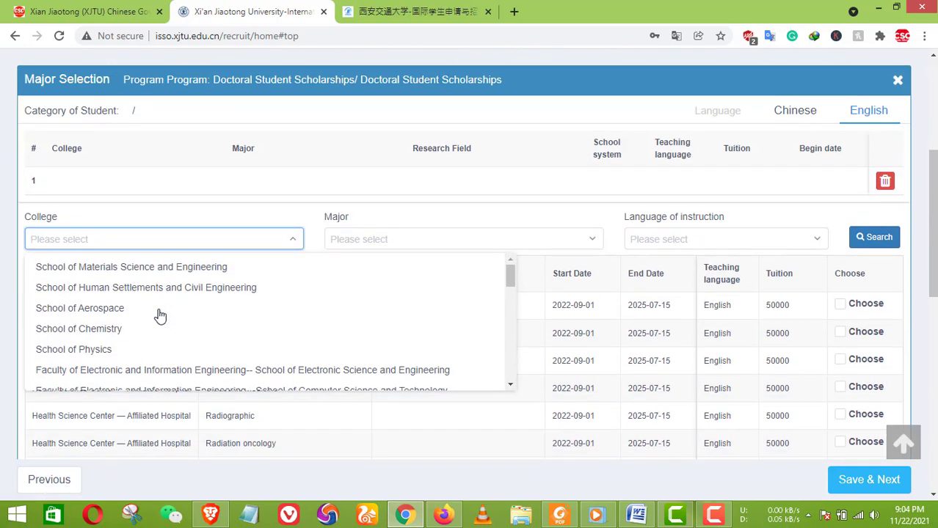
pyautogui.click(107, 328)
pyautogui.click(389, 247)
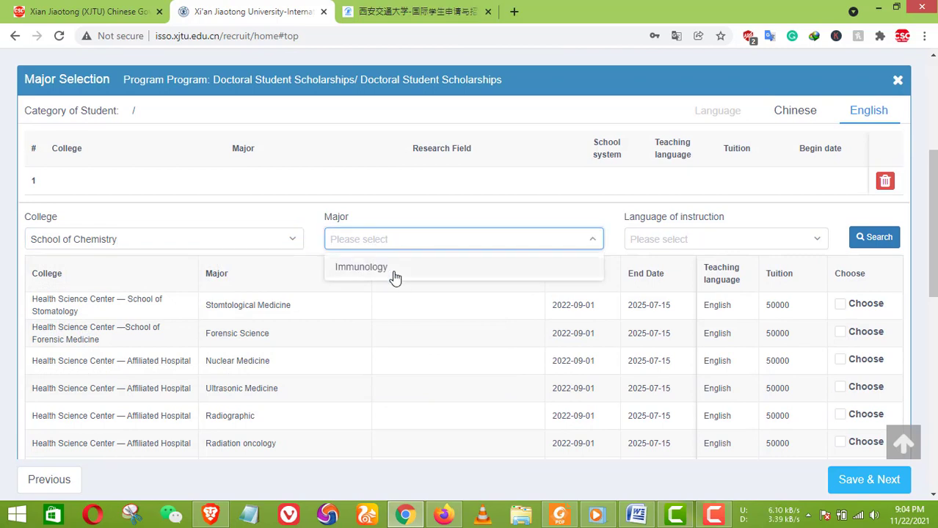
pyautogui.click(438, 245)
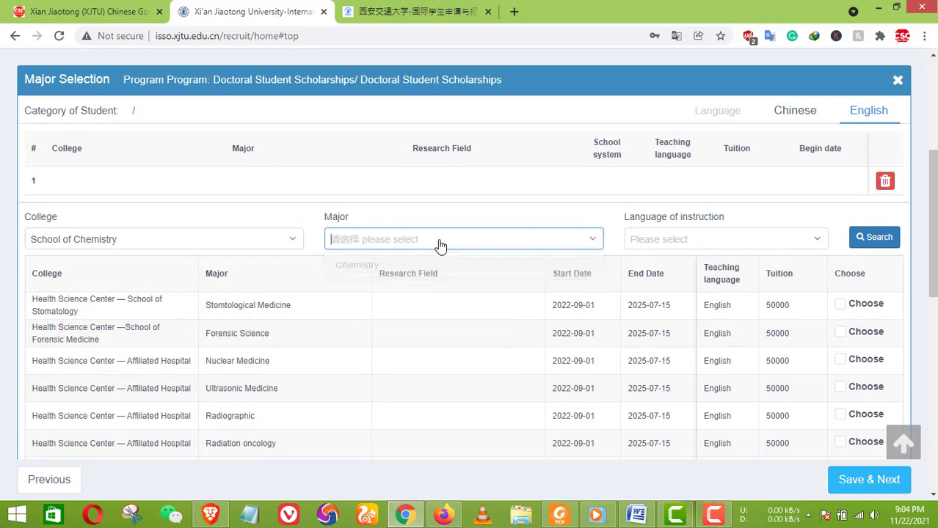
pyautogui.click(408, 264)
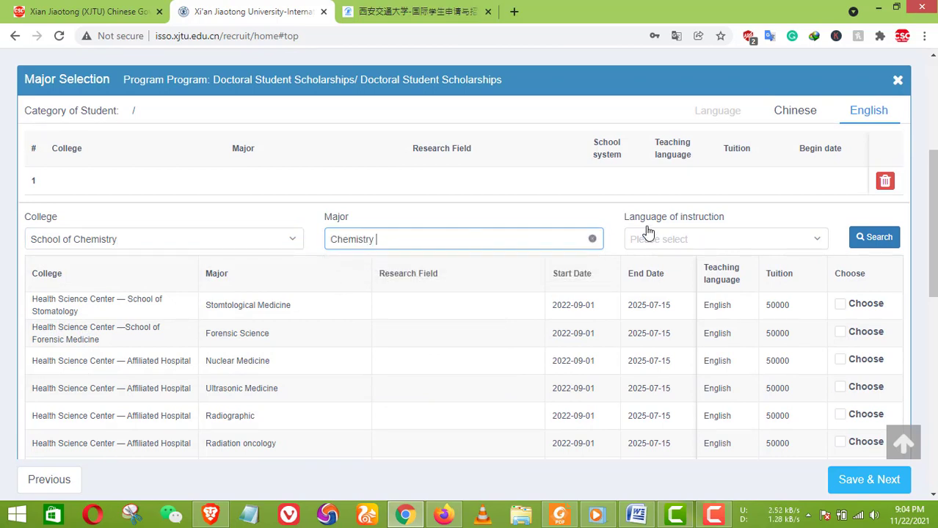
pyautogui.click(661, 241)
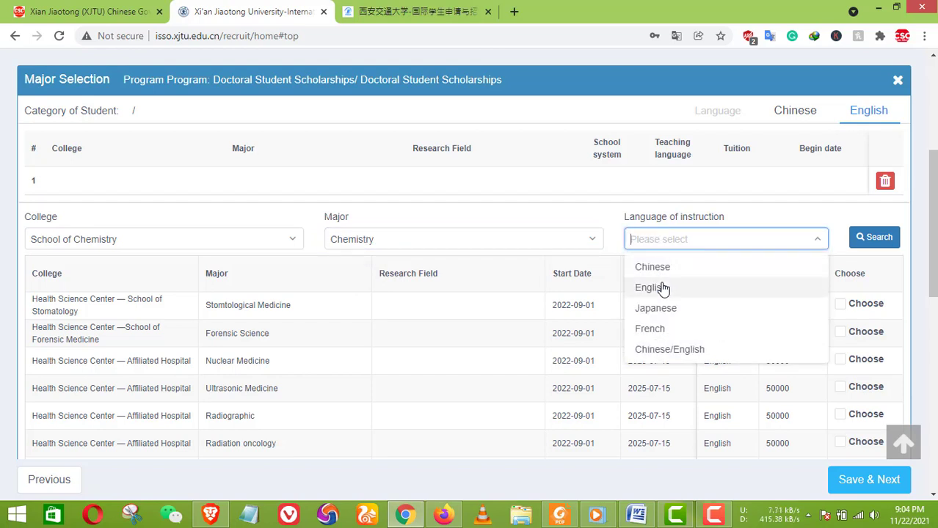
pyautogui.click(659, 289)
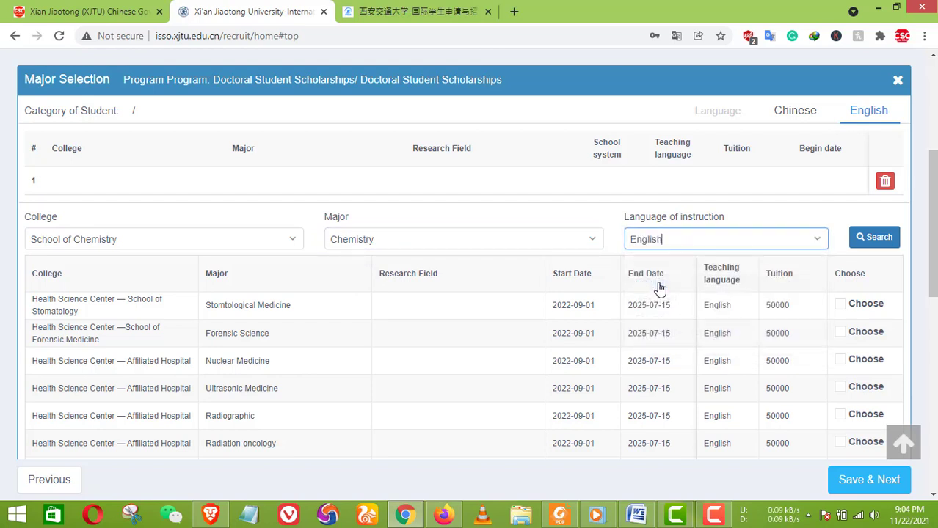
pyautogui.click(854, 246)
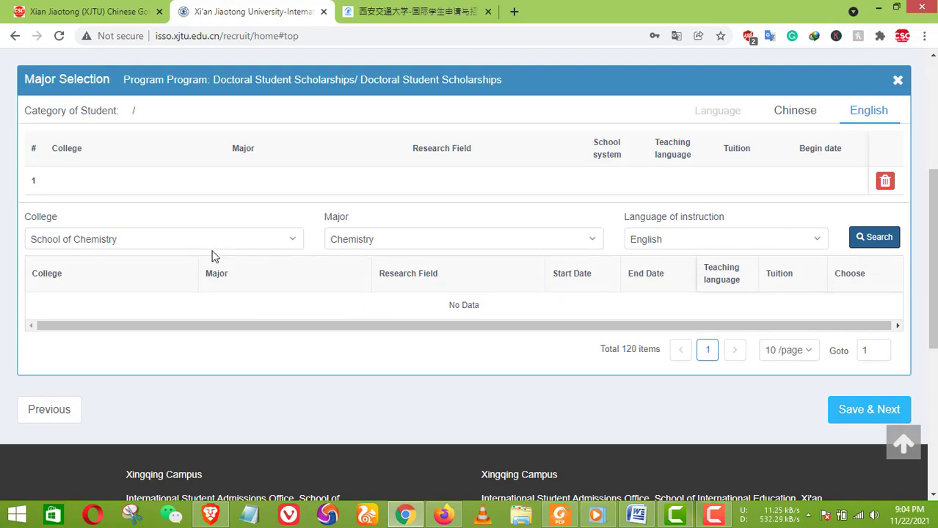
# - Search for the English-taught Earth and Human Settlement Environment Science major in the School of Human Settlements and Civil Engineering
pyautogui.click(272, 241)
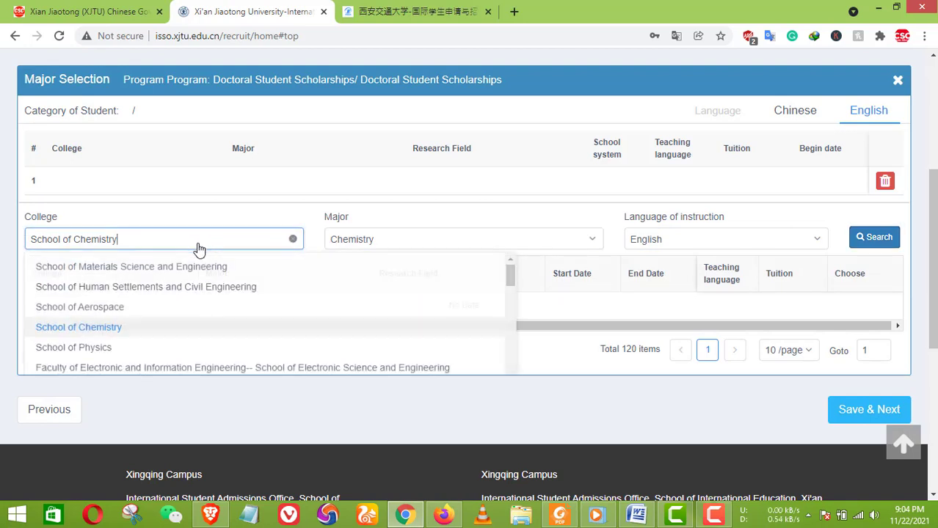
pyautogui.click(182, 293)
pyautogui.click(481, 246)
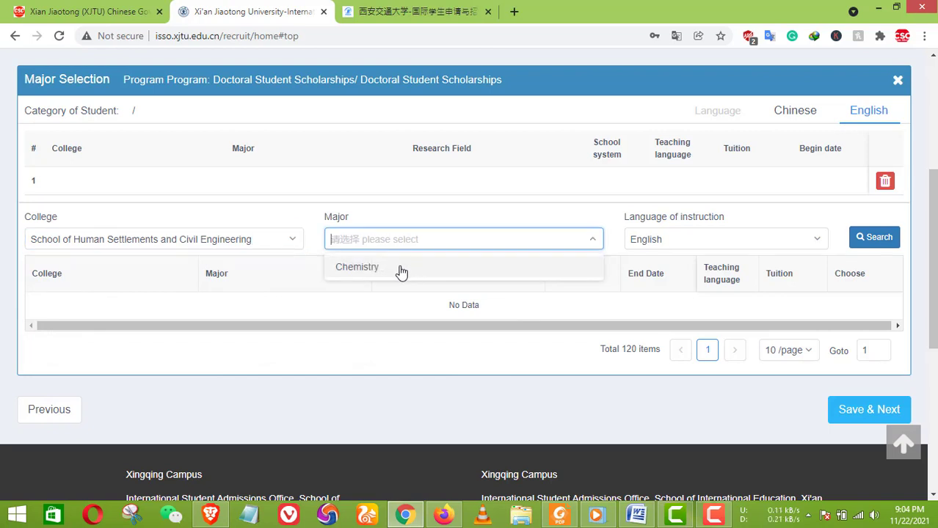
pyautogui.click(423, 251)
pyautogui.click(412, 249)
pyautogui.click(408, 251)
pyautogui.click(389, 244)
pyautogui.click(411, 267)
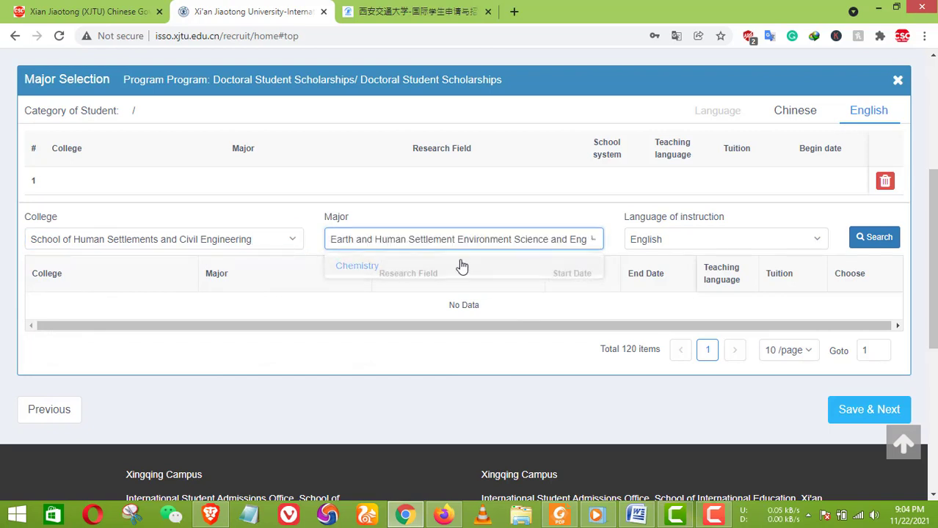
pyautogui.click(680, 247)
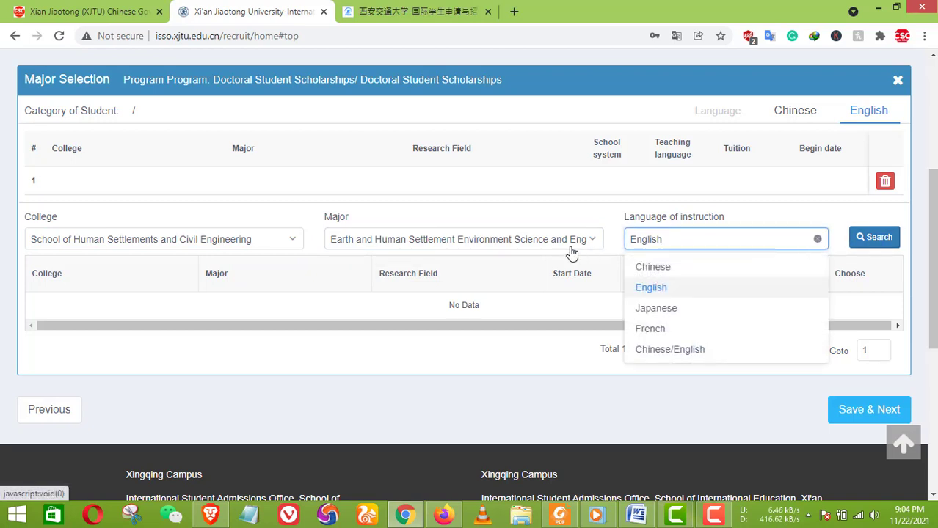
pyautogui.click(446, 245)
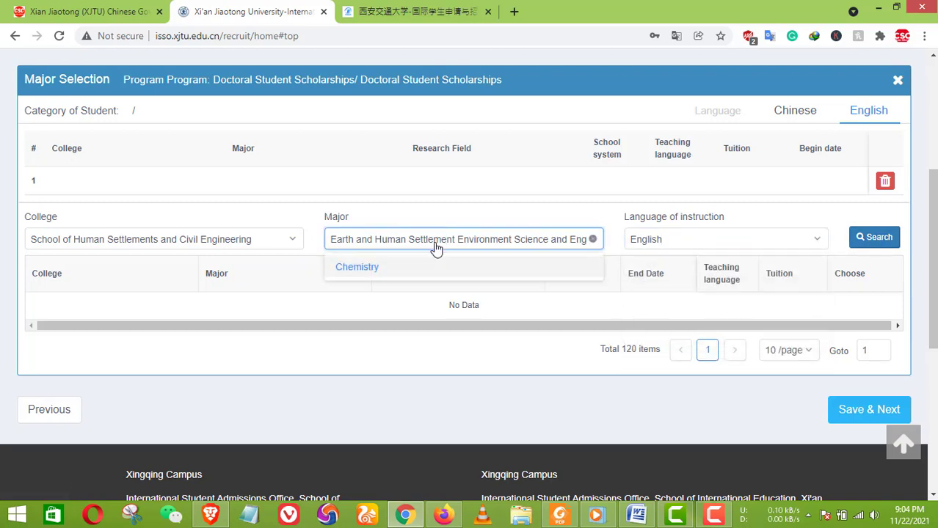
pyautogui.click(440, 250)
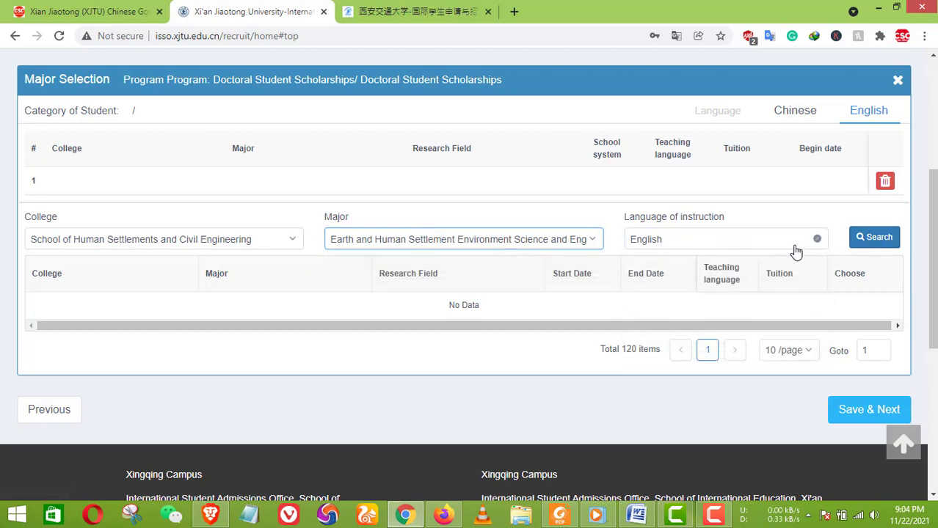
pyautogui.click(864, 240)
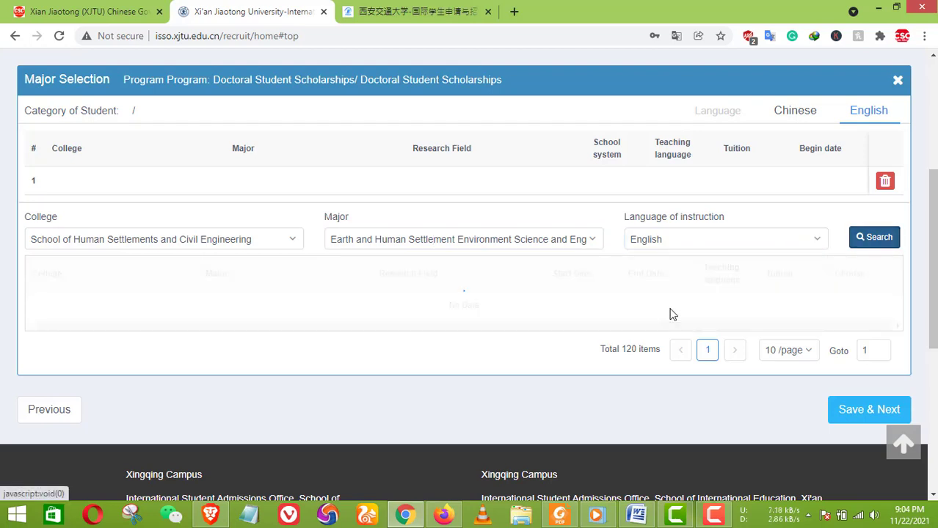
# - Set the college to the School of Electronic Science and Engineering, check its major options and search for English-taught programs without choosing a major
pyautogui.click(261, 245)
pyautogui.scroll(-1, 209, 306)
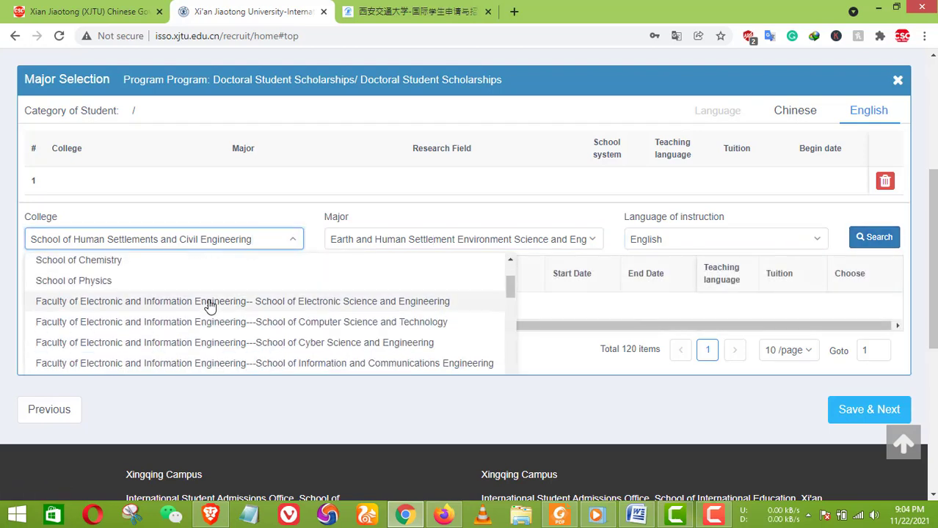
pyautogui.click(209, 303)
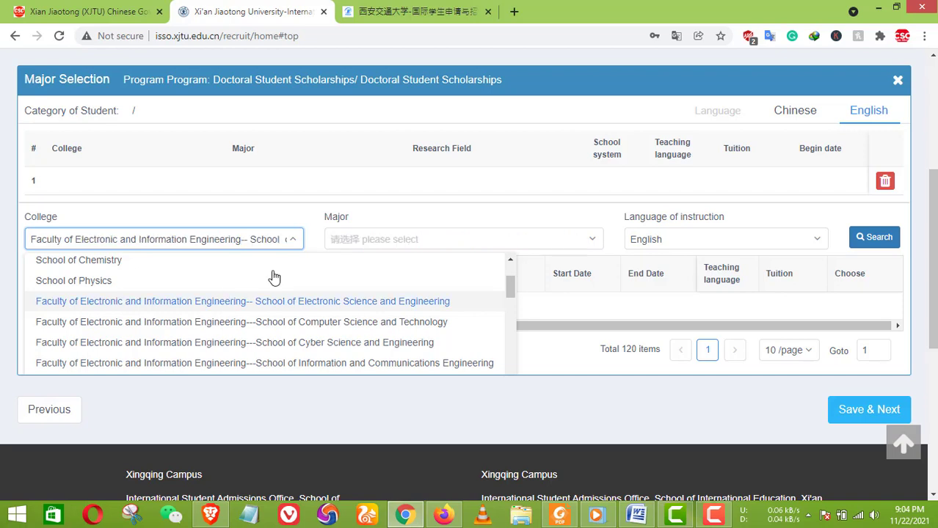
pyautogui.click(478, 245)
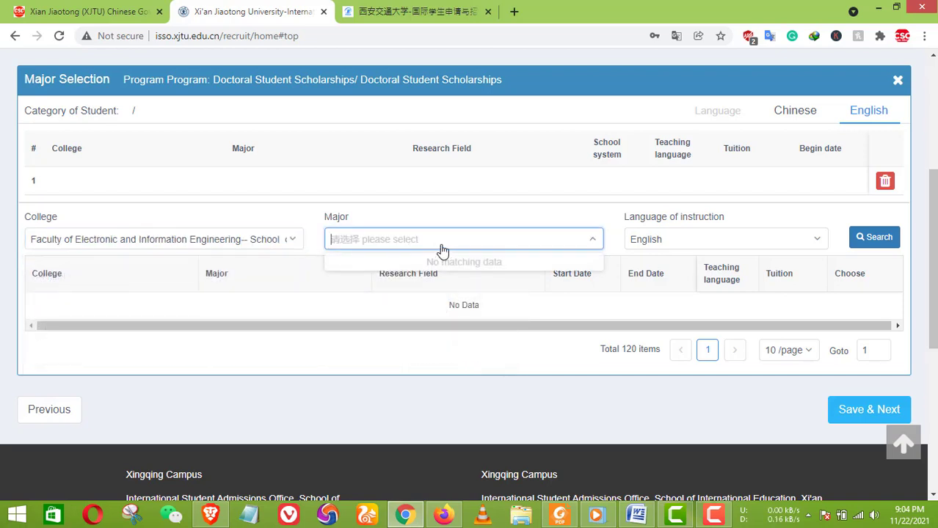
pyautogui.click(443, 250)
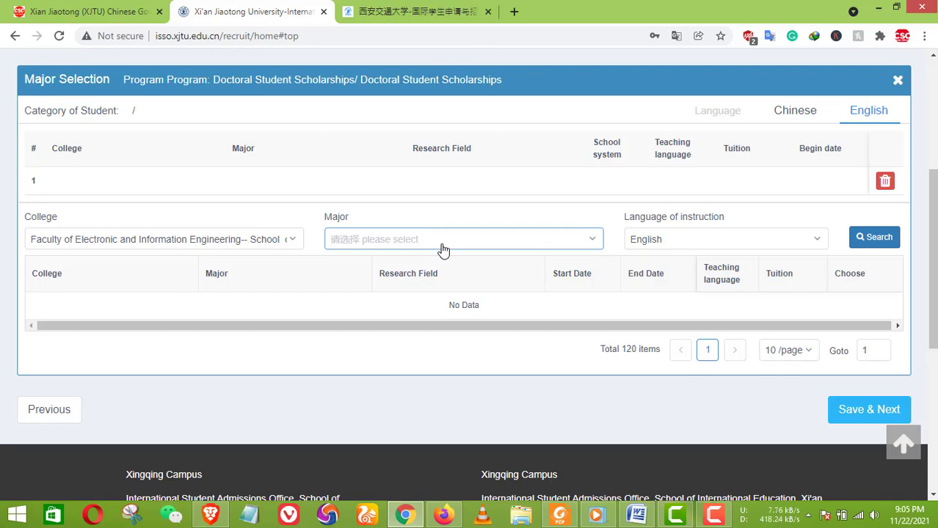
pyautogui.click(591, 243)
pyautogui.click(547, 247)
pyautogui.click(499, 248)
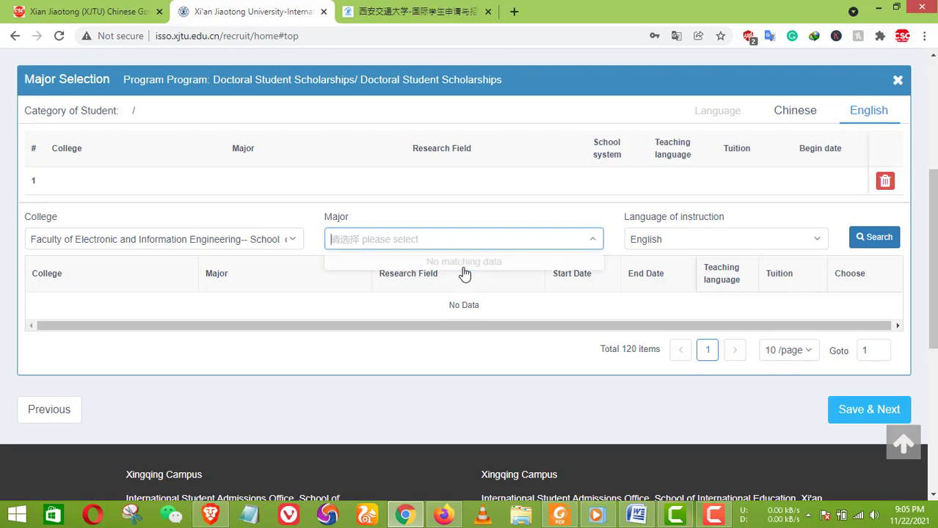
pyautogui.click(454, 245)
pyautogui.click(457, 244)
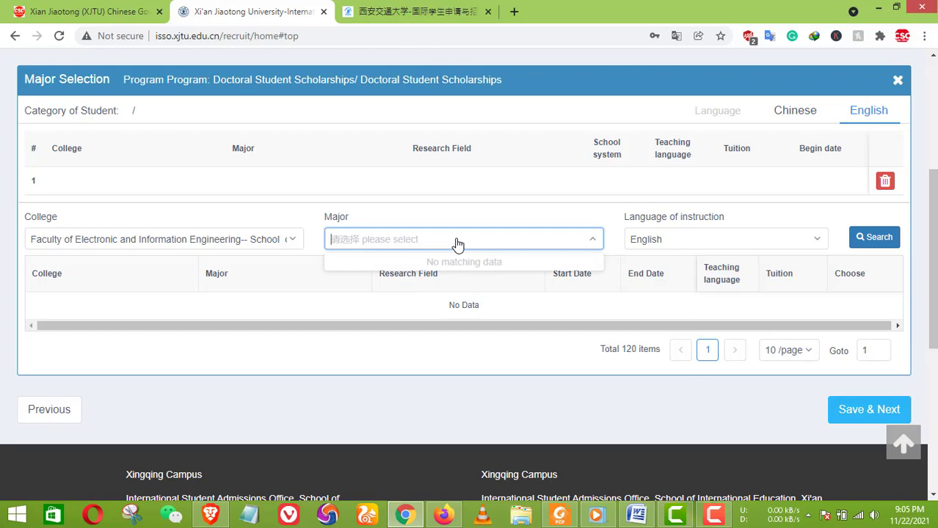
pyautogui.click(512, 242)
pyautogui.click(877, 239)
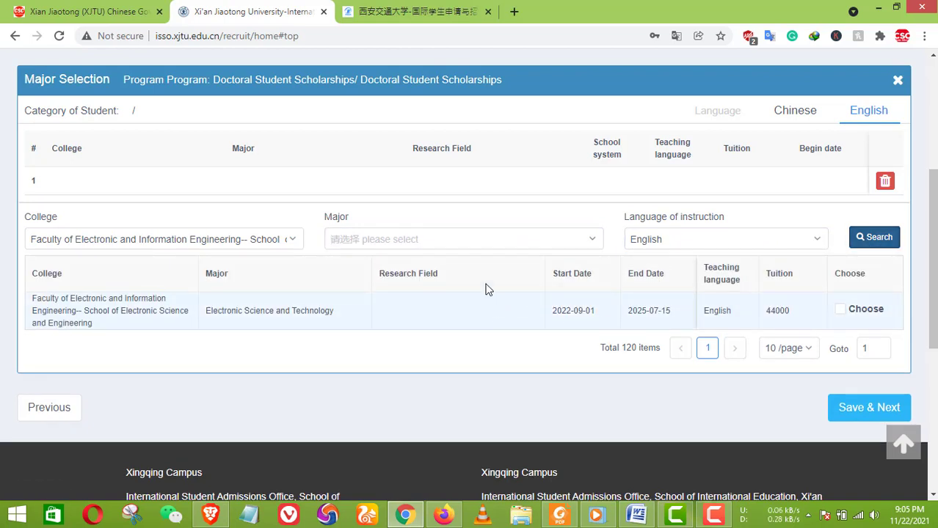
# - Recheck the major options, change the college to School of Physics and search for its English-taught majors
pyautogui.click(479, 243)
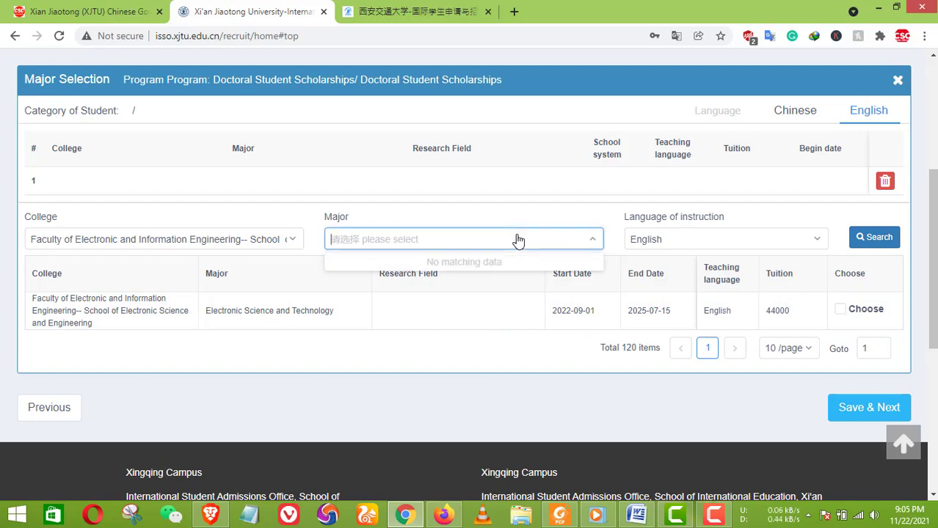
pyautogui.click(513, 240)
pyautogui.click(359, 248)
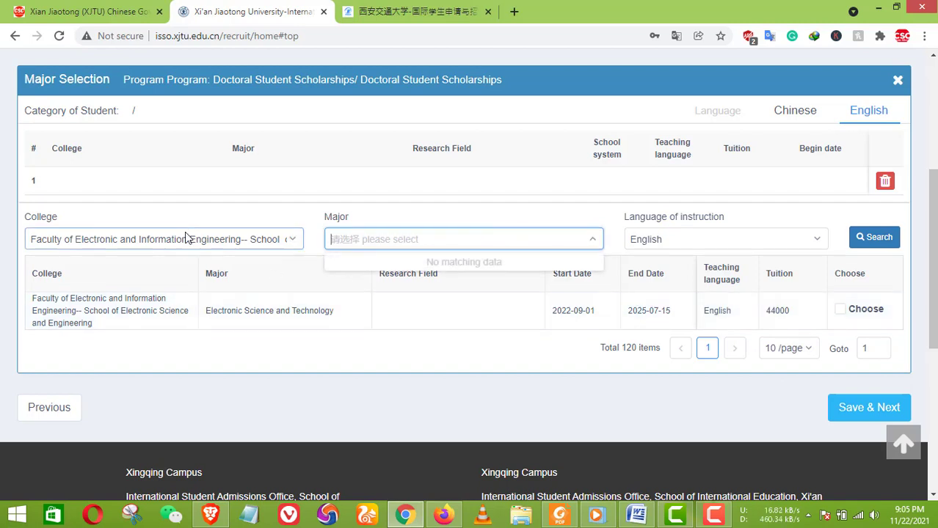
pyautogui.click(197, 276)
pyautogui.click(249, 248)
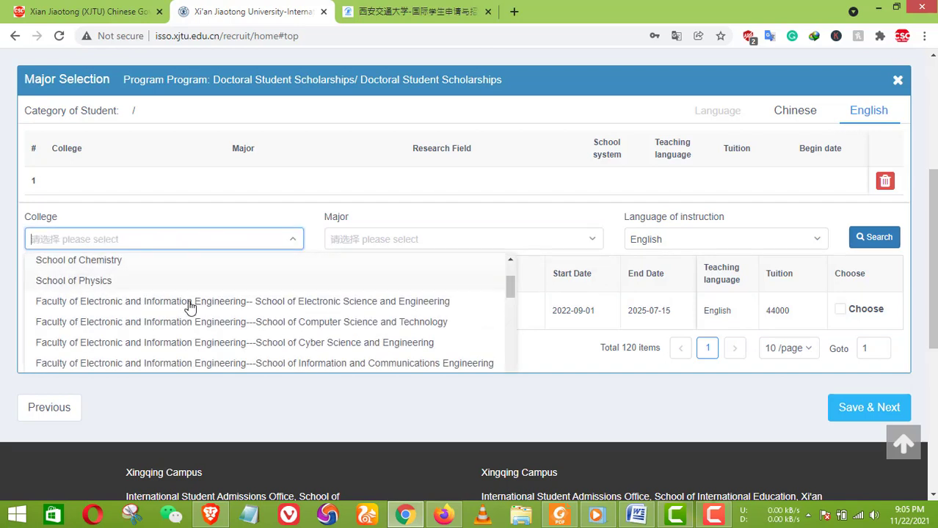
pyautogui.click(110, 283)
pyautogui.click(873, 238)
pyautogui.click(863, 246)
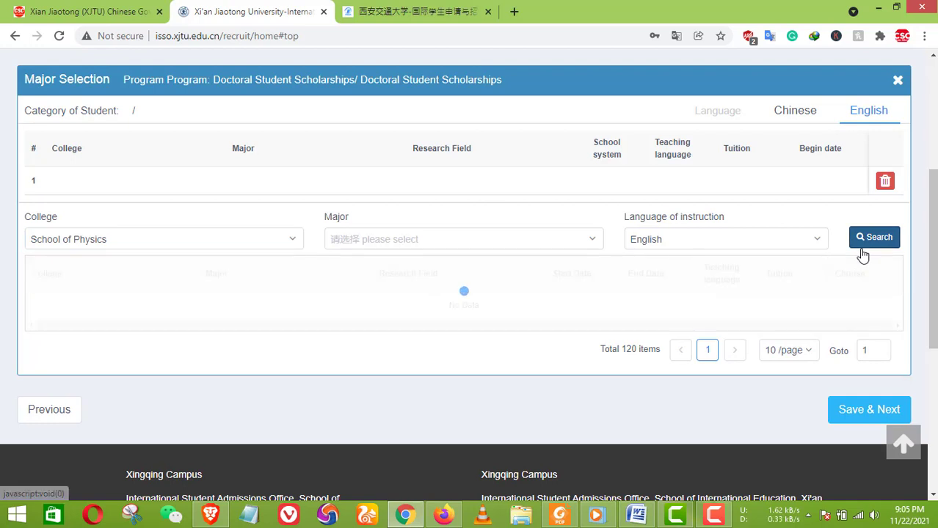
# - Change the language of instruction to Chinese and search the School of Physics majors again
pyautogui.click(519, 245)
pyautogui.click(703, 241)
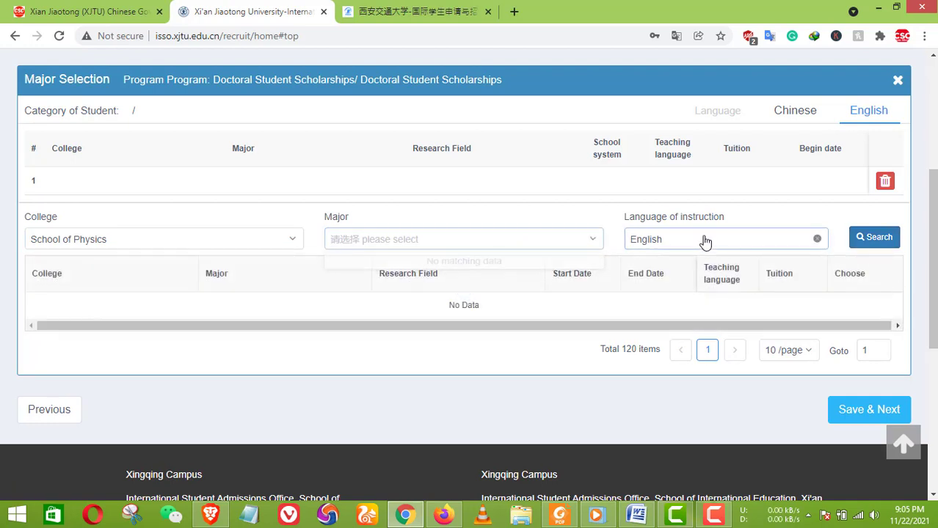
pyautogui.click(663, 267)
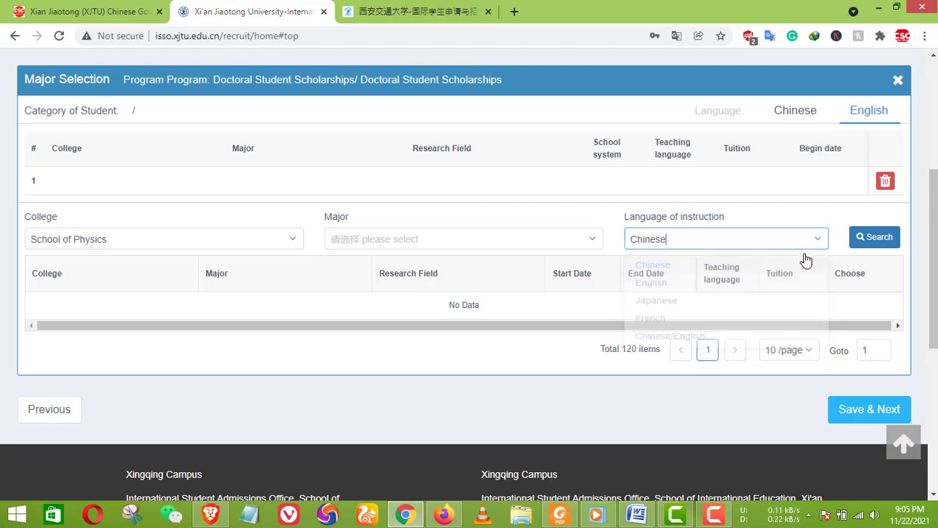
pyautogui.click(873, 246)
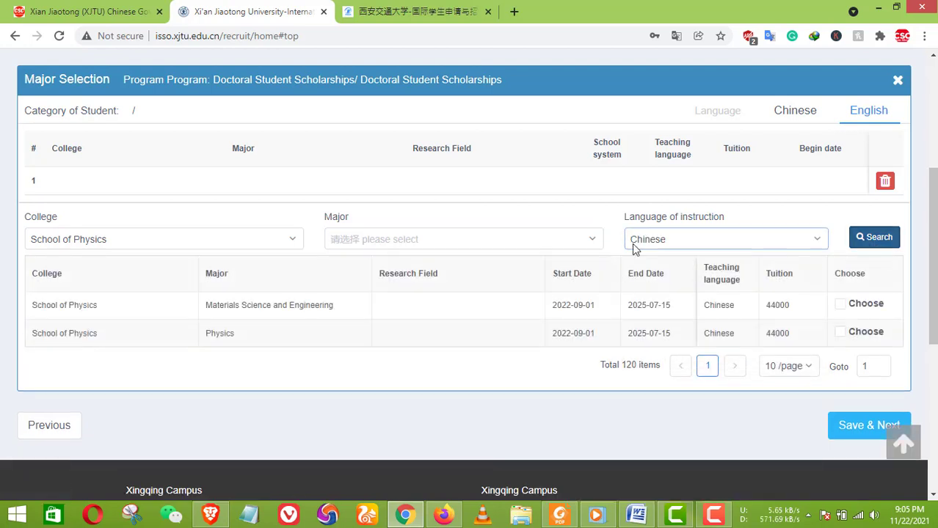
# - Change the college to School of Public Policy and Administration and search for its Chinese-taught majors
pyautogui.click(230, 242)
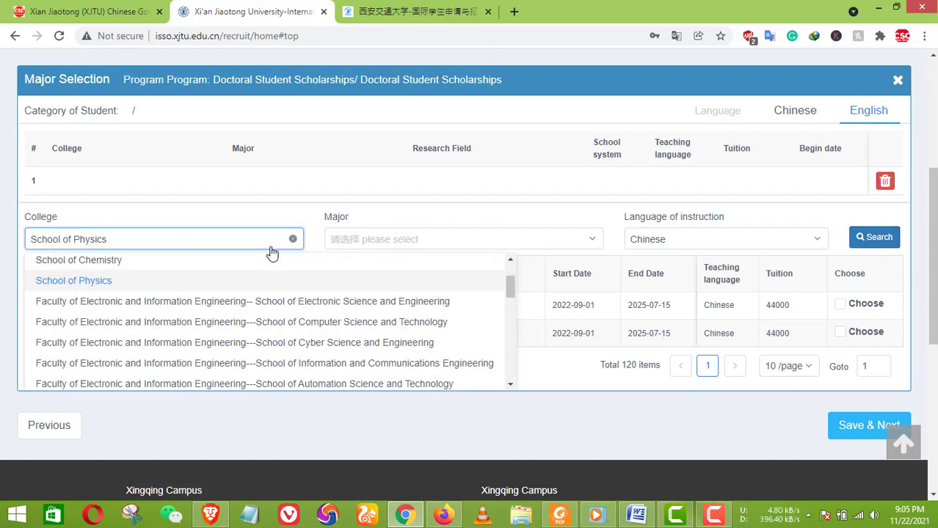
pyautogui.scroll(-5, 278, 302)
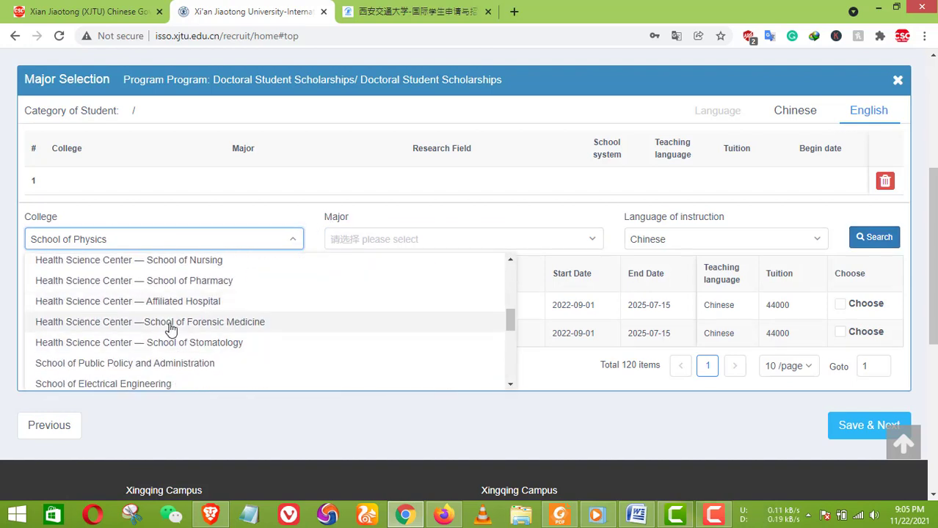
pyautogui.scroll(-2, 171, 333)
pyautogui.scroll(1, 158, 323)
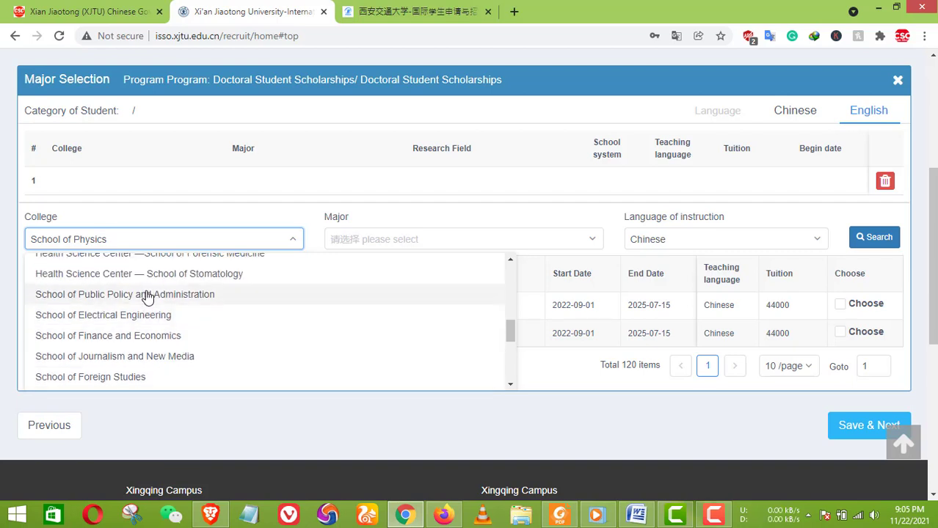
pyautogui.click(148, 294)
pyautogui.click(874, 237)
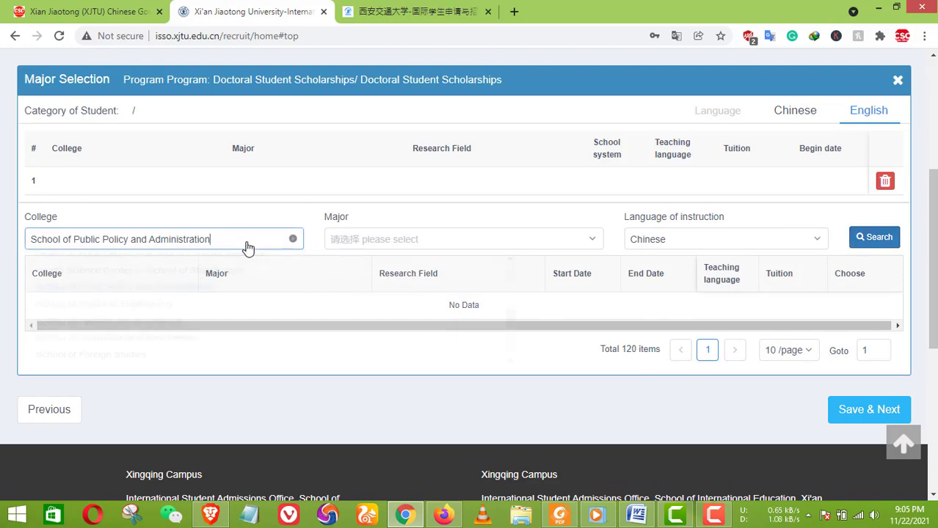
# - Change the college to School of Energy and Power Engineering and search for its Chinese-taught majors
pyautogui.click(250, 245)
pyautogui.scroll(-3, 242, 300)
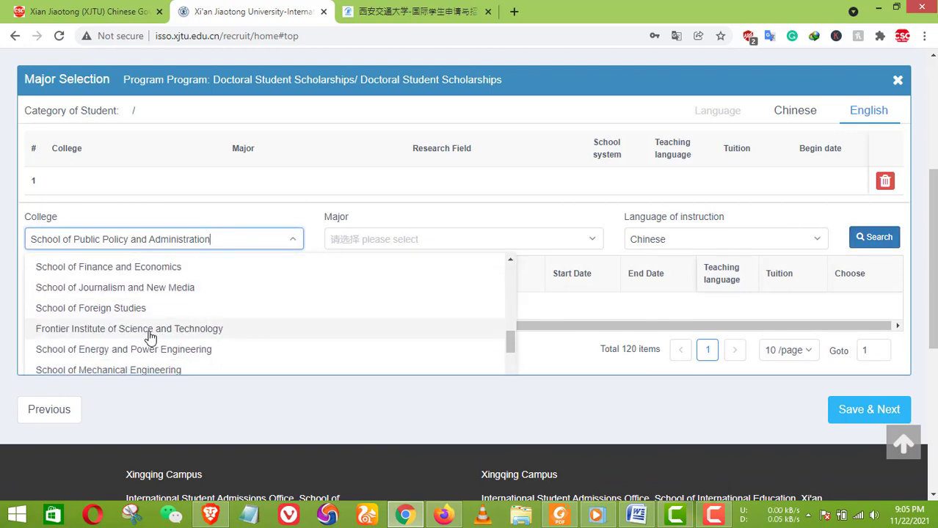
pyautogui.scroll(-2, 149, 336)
pyautogui.click(136, 286)
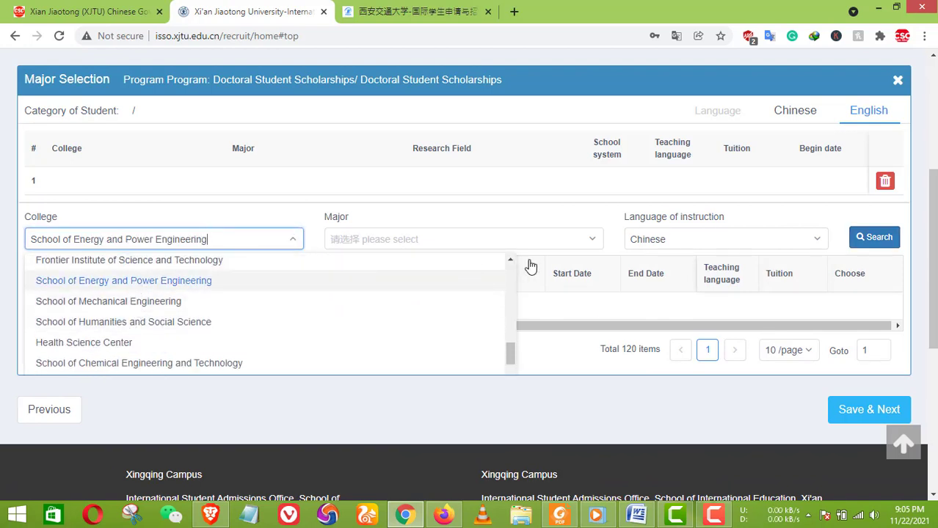
pyautogui.click(879, 246)
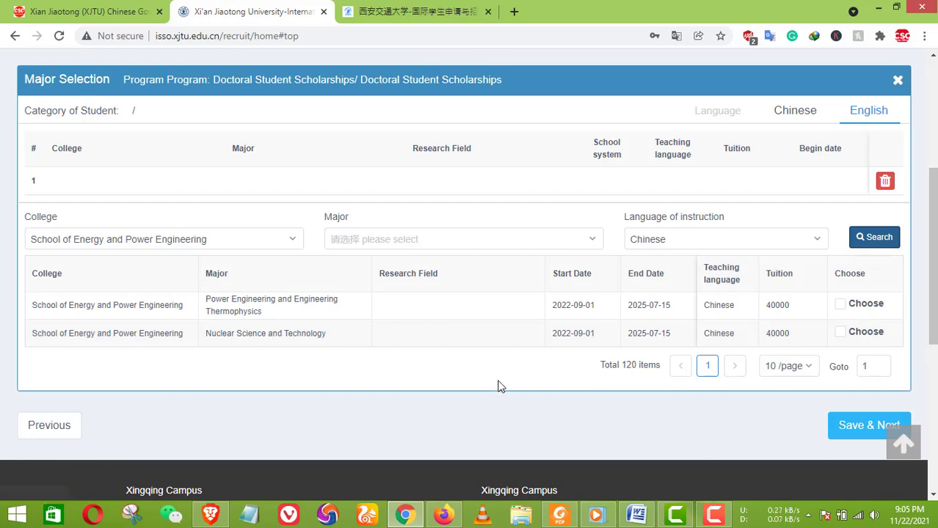
# - Change the college to School of Management and search for its Chinese-taught majors
pyautogui.click(293, 239)
pyautogui.scroll(-3, 211, 314)
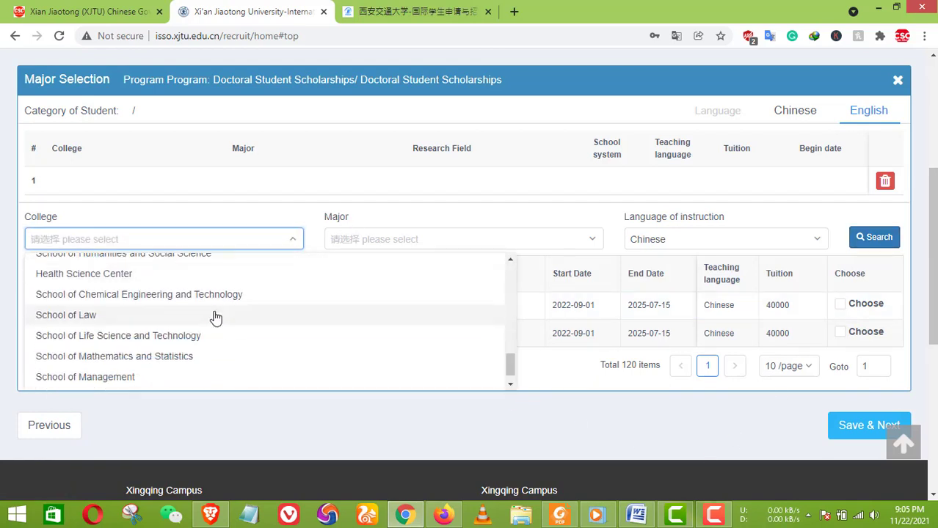
pyautogui.click(132, 376)
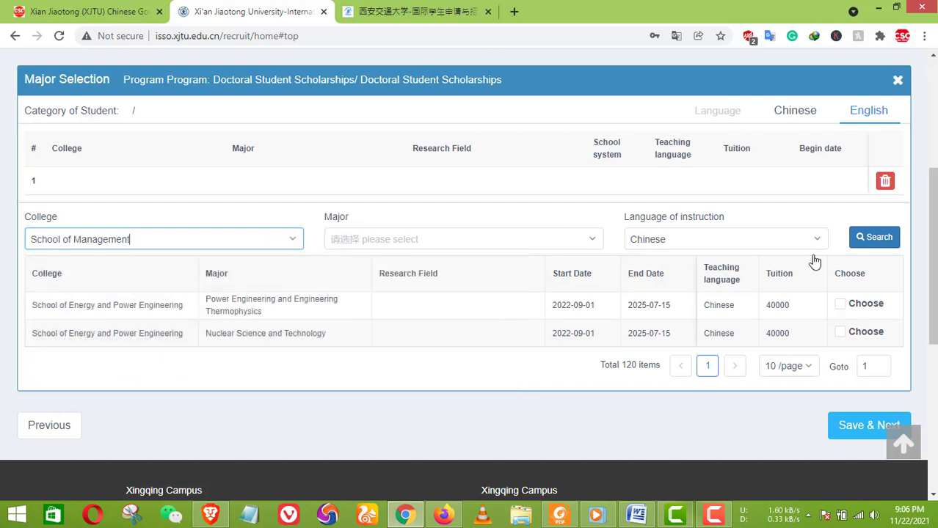
pyautogui.click(866, 238)
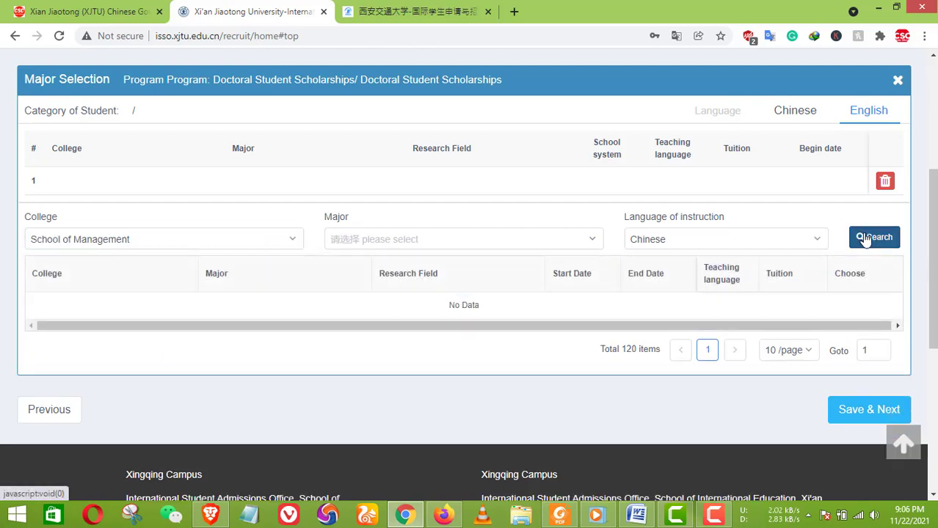
# - Browse the college options, select School of Materials Science and Engineering and search for its Chinese-taught majors
pyautogui.click(237, 242)
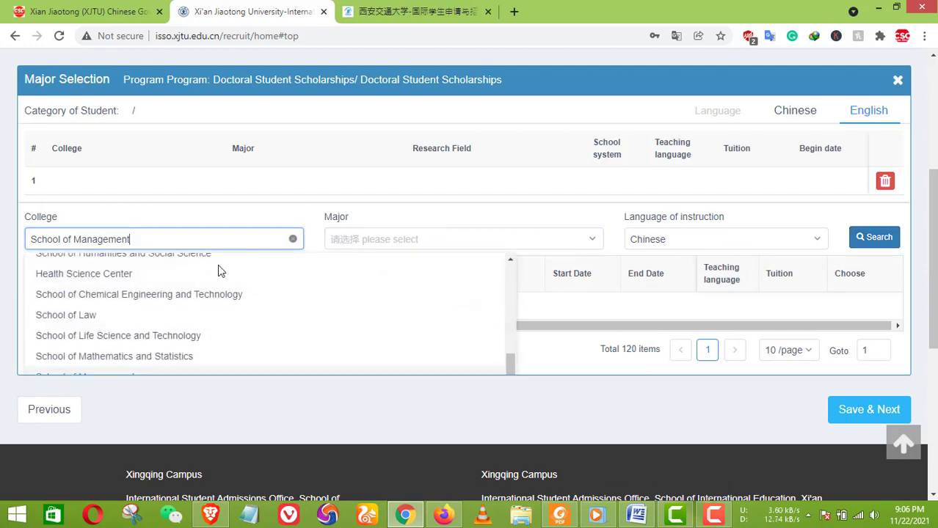
pyautogui.click(213, 287)
pyautogui.scroll(1, 213, 293)
pyautogui.click(226, 317)
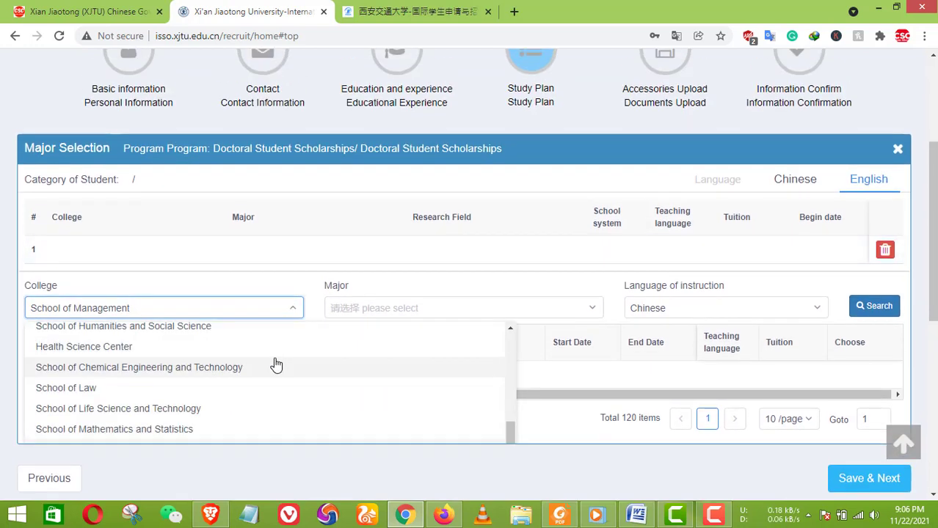
pyautogui.scroll(5, 272, 363)
pyautogui.scroll(1, 182, 385)
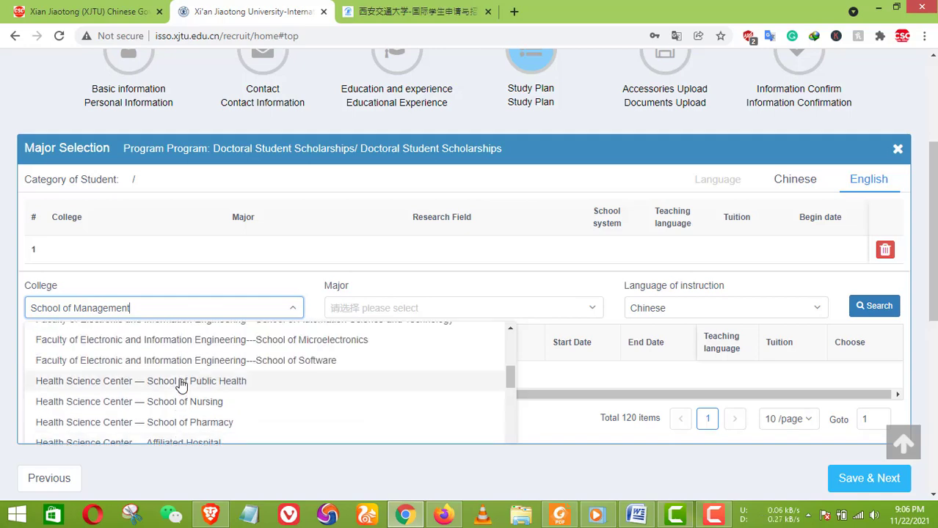
pyautogui.scroll(2, 249, 398)
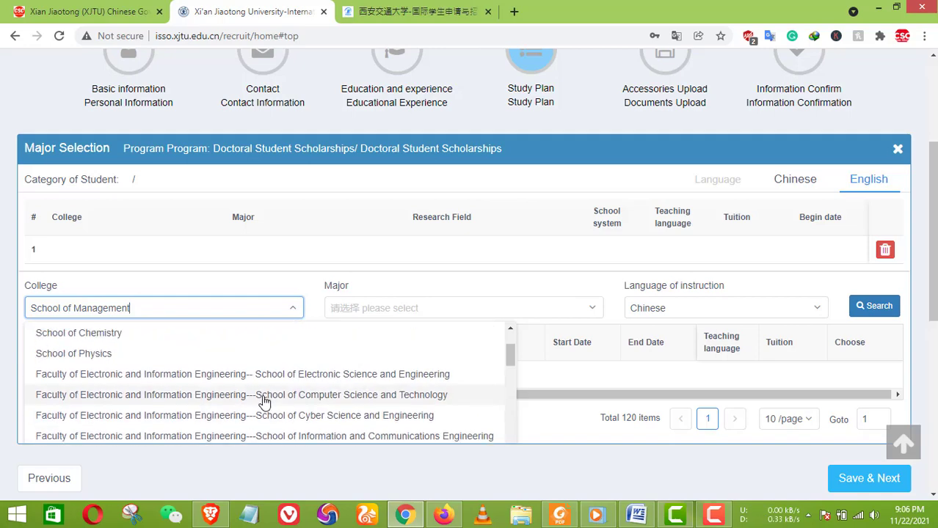
pyautogui.scroll(1, 242, 402)
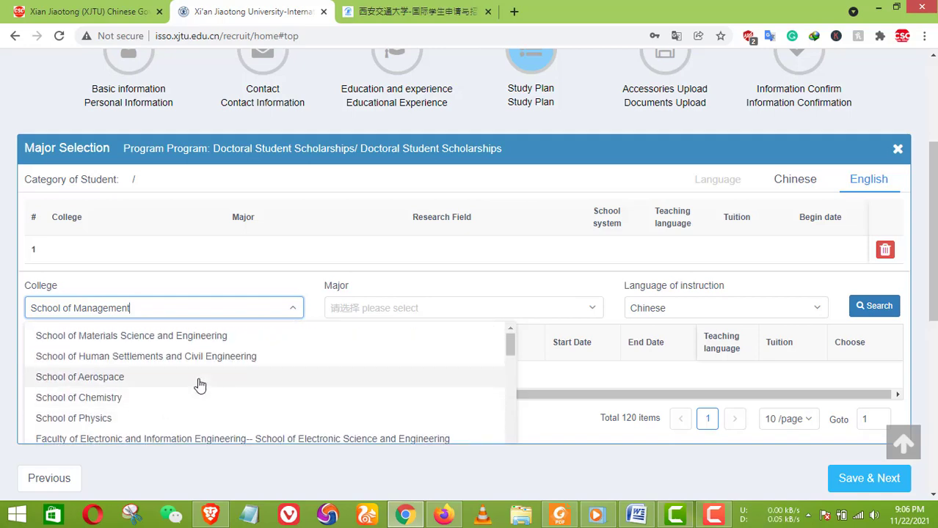
pyautogui.scroll(1, 194, 381)
pyautogui.click(169, 406)
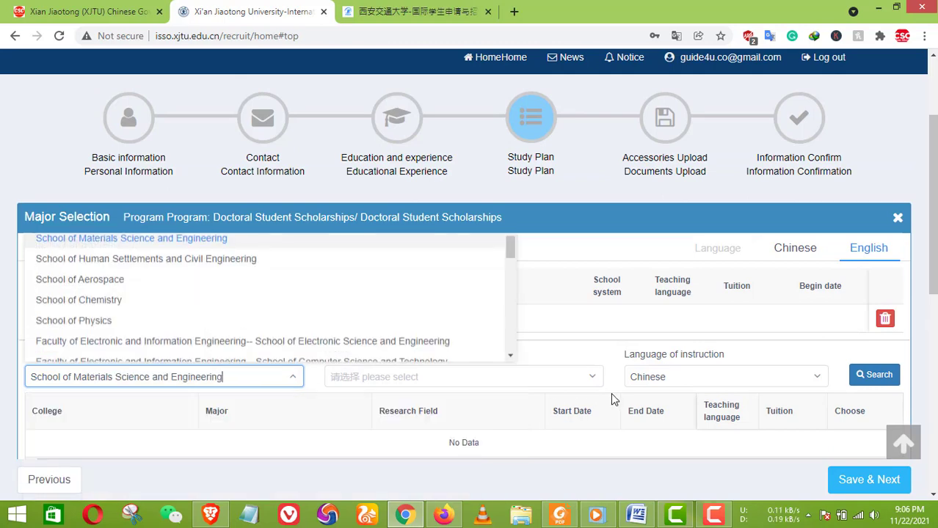
pyautogui.scroll(-1, 611, 393)
pyautogui.click(875, 305)
pyautogui.scroll(-1, 594, 340)
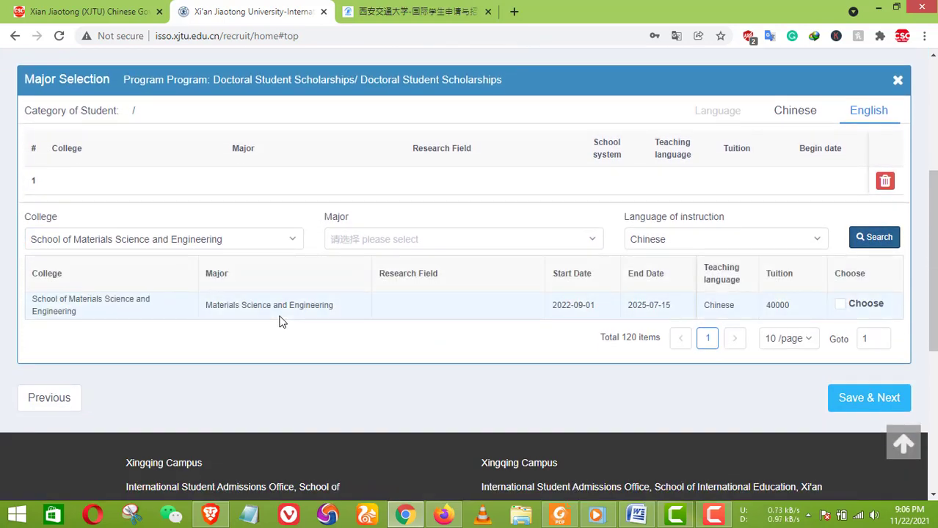
# - Change the language of instruction to English and search the School of Materials Science and Engineering majors again
pyautogui.click(767, 242)
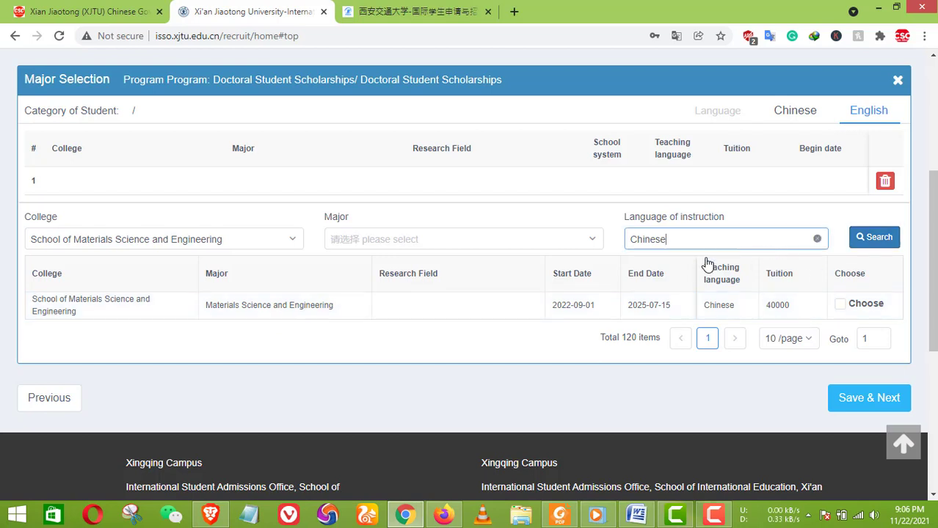
pyautogui.click(651, 287)
pyautogui.click(874, 237)
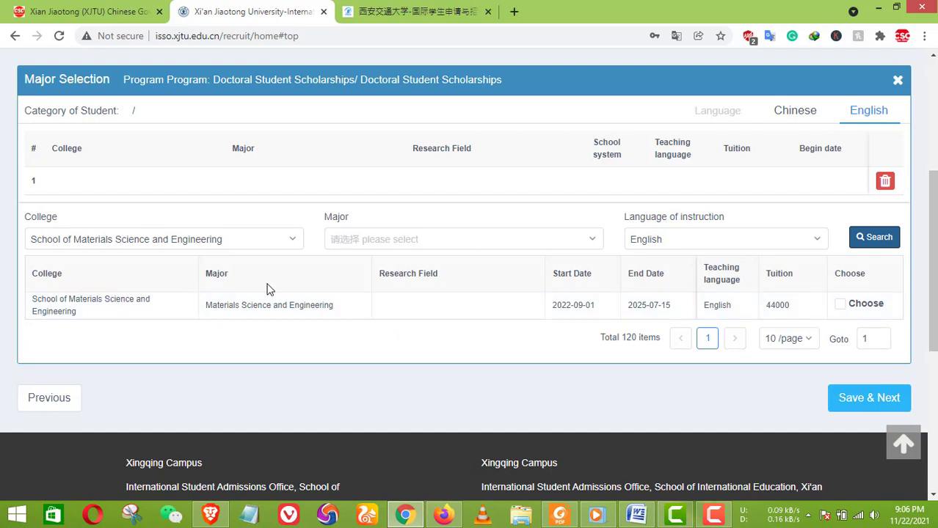
# - Change the college to School of Mechanical Engineering and search for its English-taught majors
pyautogui.click(203, 246)
pyautogui.scroll(-10, 179, 319)
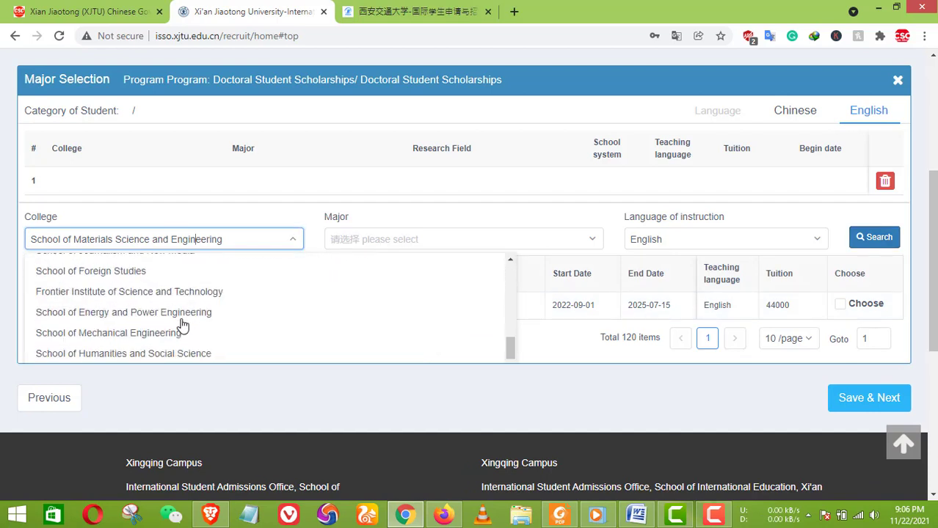
pyautogui.scroll(-1, 182, 325)
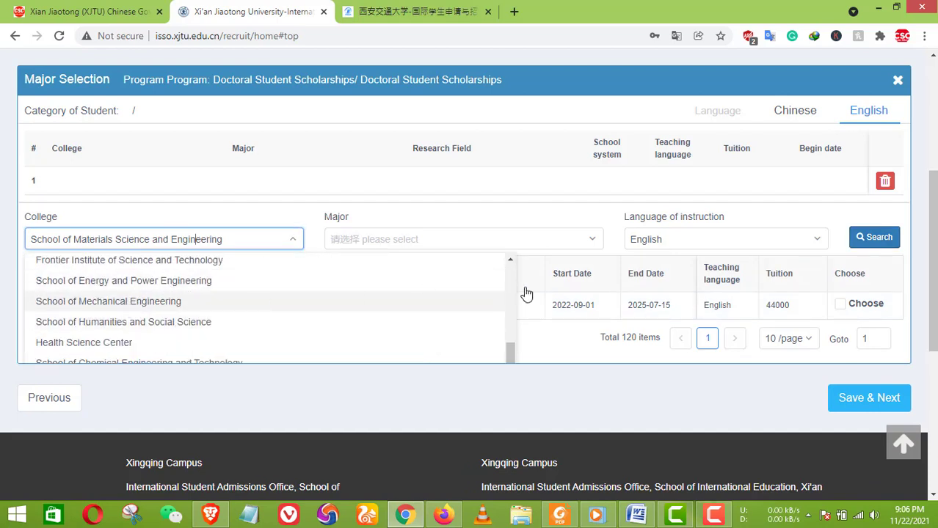
pyautogui.click(469, 301)
pyautogui.click(871, 237)
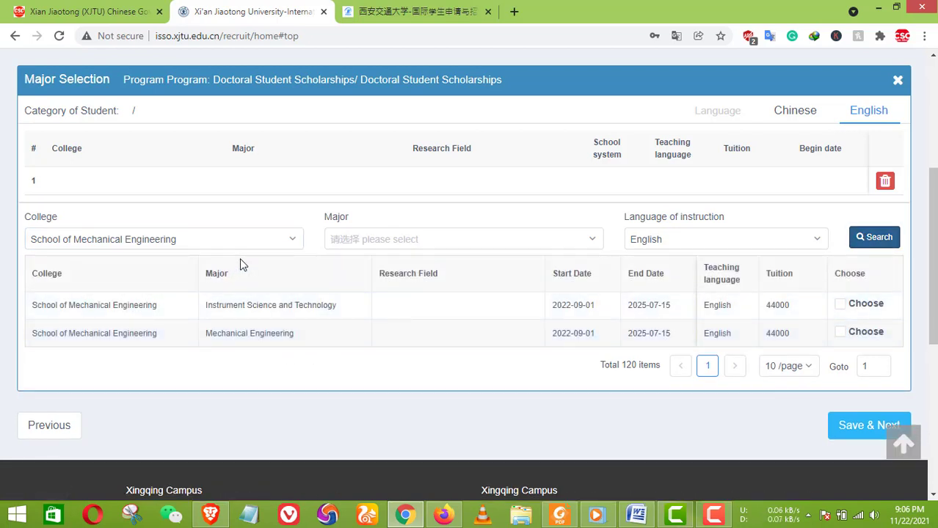
# - Set the college to School of Human Settlements and Civil Engineering and search for its English-taught majors
pyautogui.scroll(3, 566, 355)
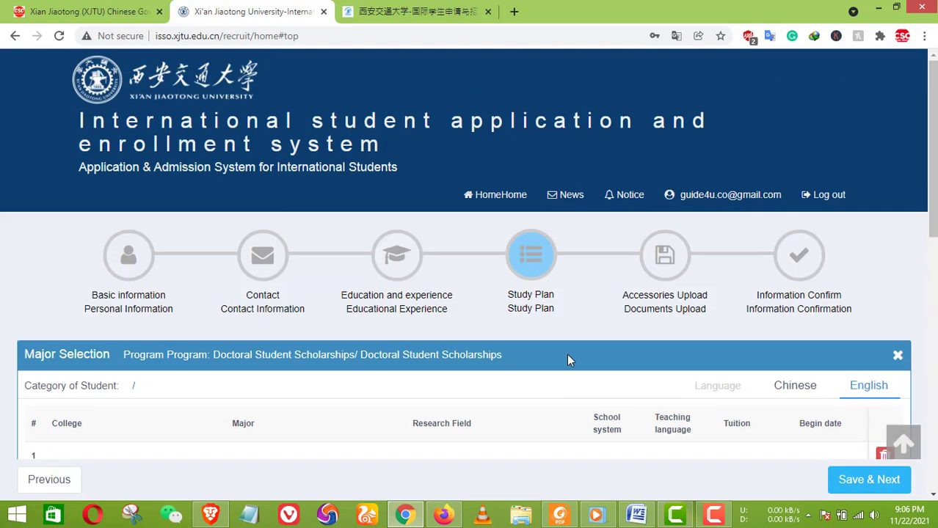
pyautogui.scroll(-2, 504, 360)
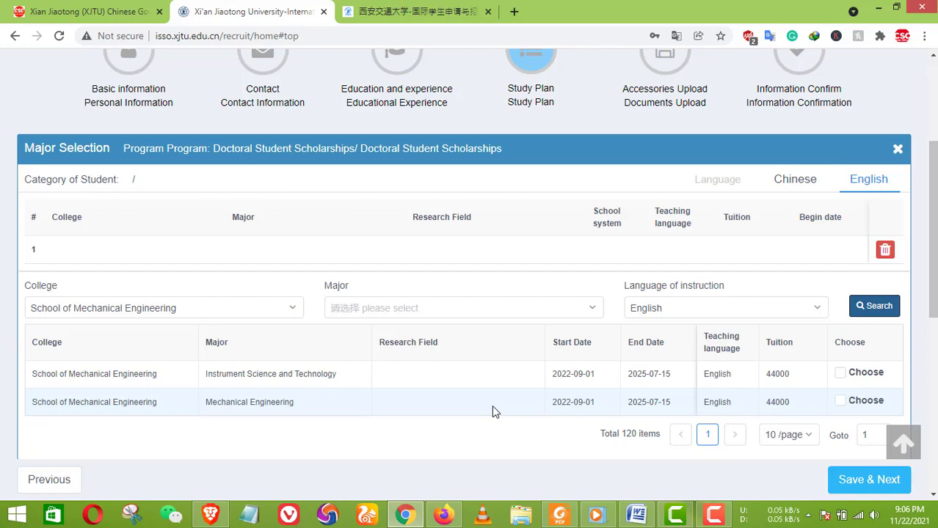
pyautogui.click(260, 309)
pyautogui.scroll(5, 183, 369)
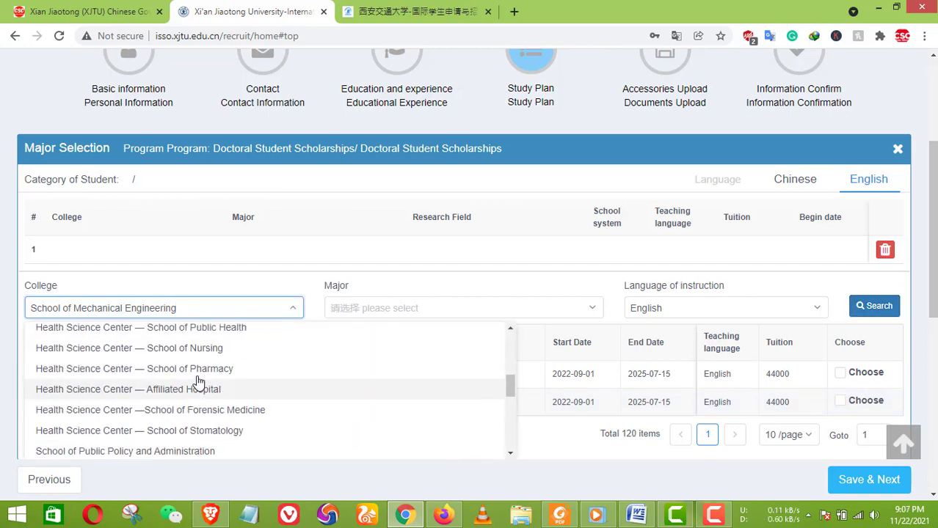
pyautogui.scroll(3, 234, 401)
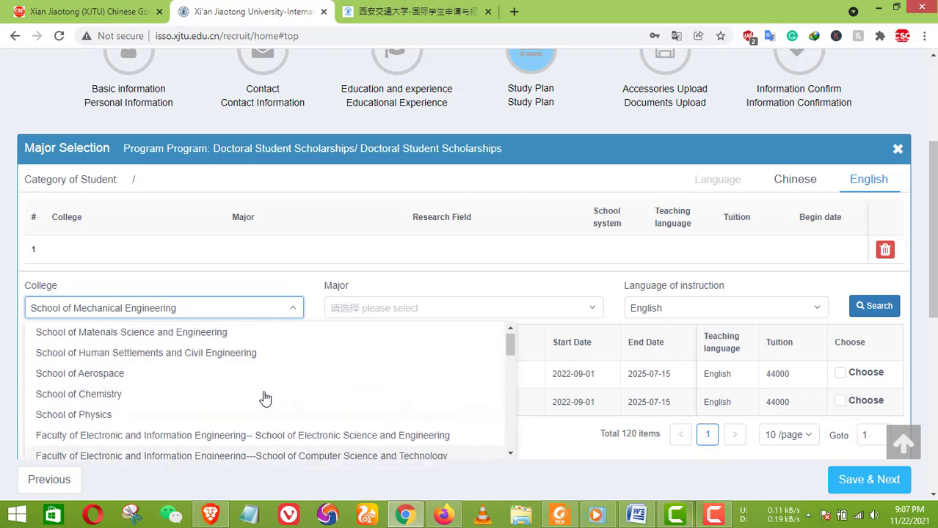
pyautogui.click(216, 358)
pyautogui.click(854, 315)
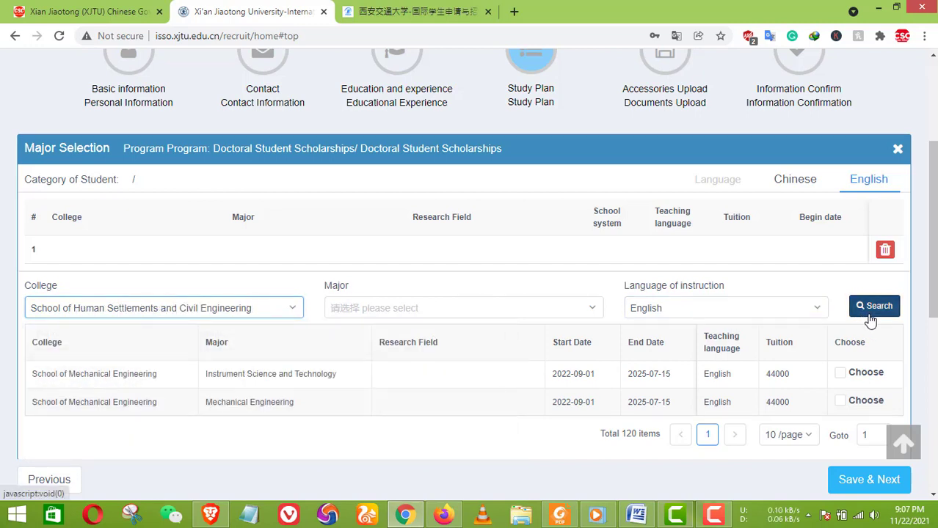
# - Set the language of instruction to Chinese and search the School of Human Settlements and Civil Engineering majors again
pyautogui.click(750, 307)
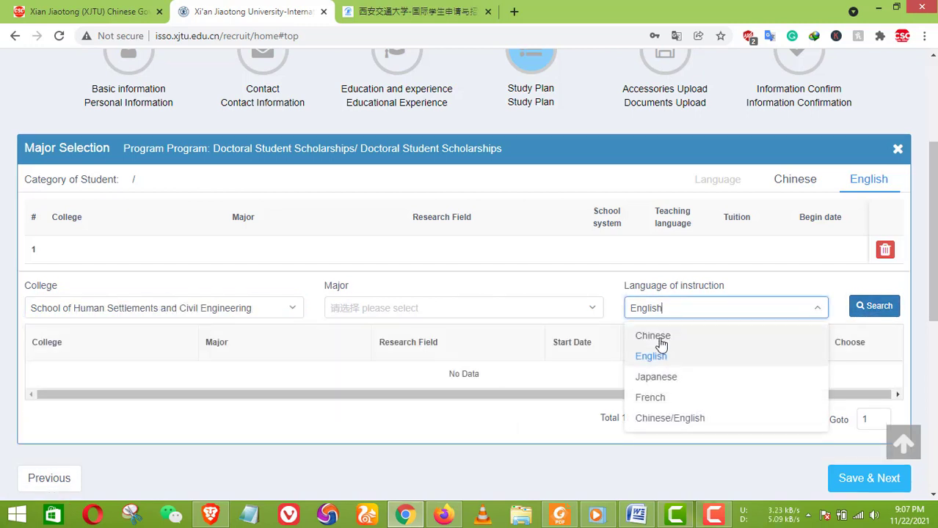
pyautogui.click(653, 354)
pyautogui.click(675, 308)
pyautogui.click(652, 335)
pyautogui.click(881, 315)
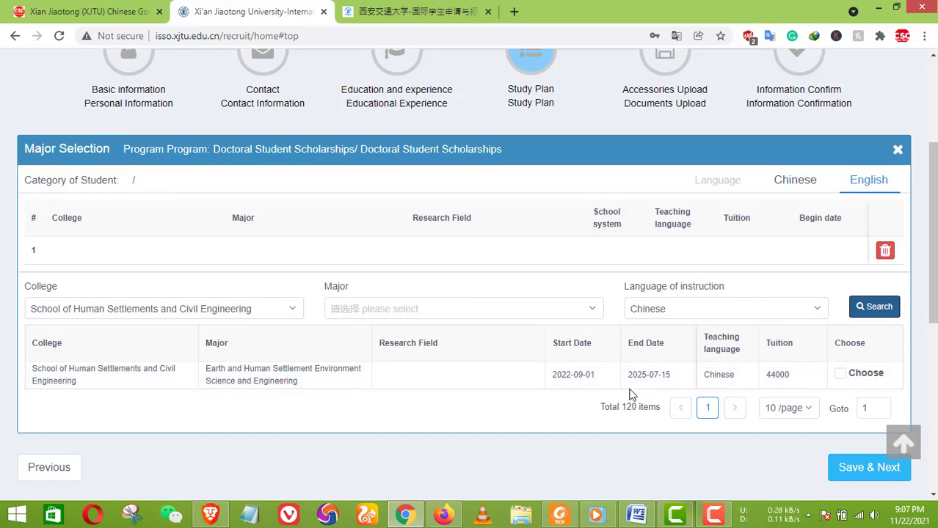
# - Review the Study Plan page and try to save it and continue without choosing a major
pyautogui.scroll(3, 643, 387)
pyautogui.scroll(-3, 545, 375)
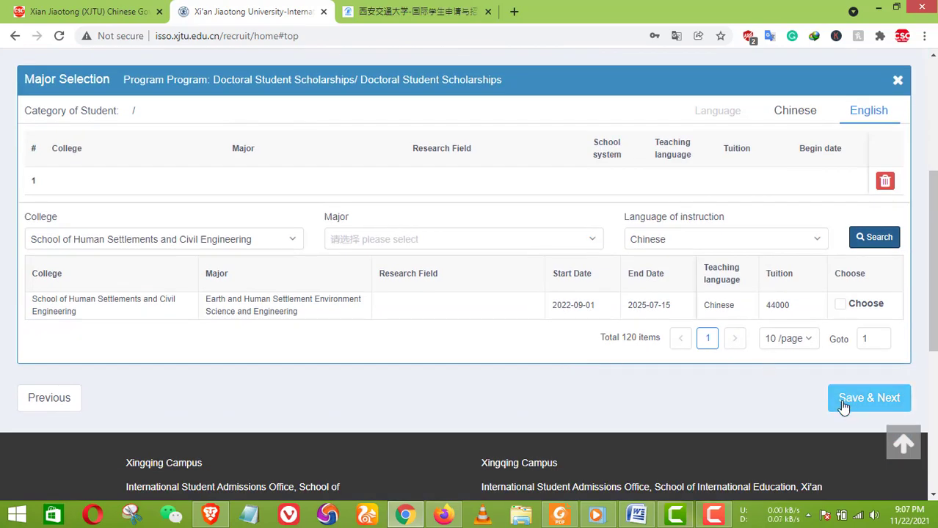
pyautogui.scroll(1, 736, 360)
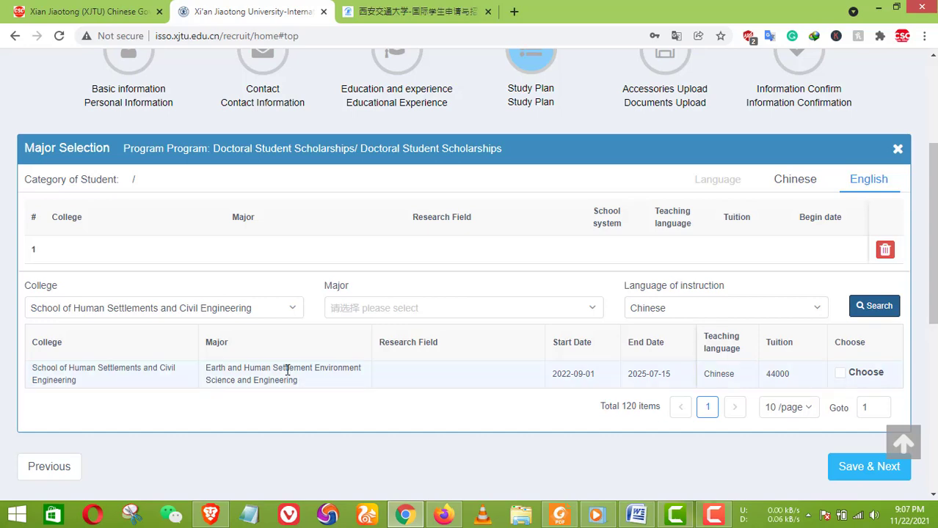
pyautogui.scroll(-2, 843, 381)
pyautogui.click(870, 336)
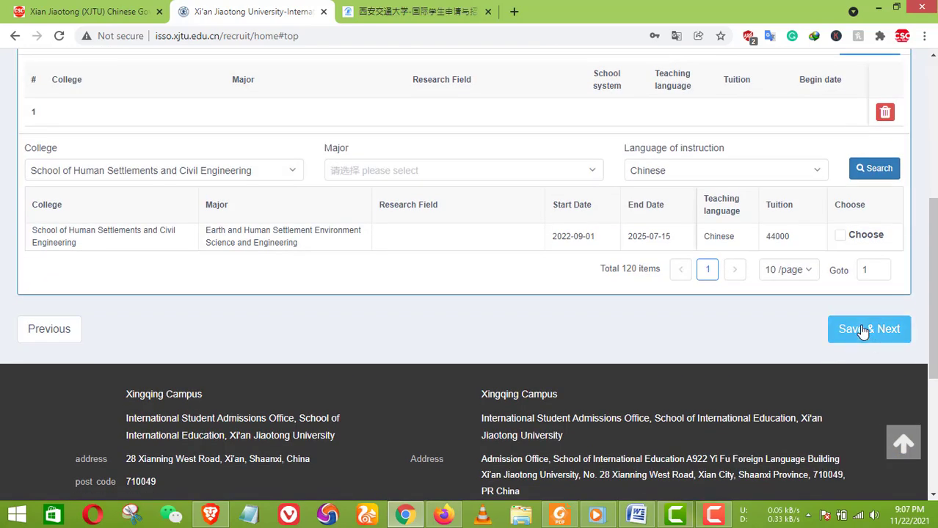
pyautogui.click(542, 317)
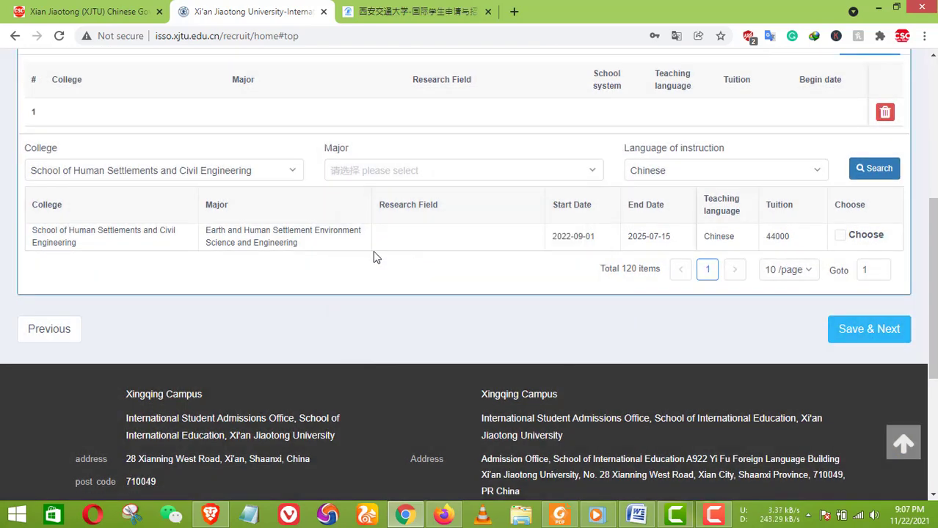
# - Set the major to Earth and Human Settlement Environment Science and Engineering
pyautogui.scroll(1, 159, 226)
pyautogui.click(400, 239)
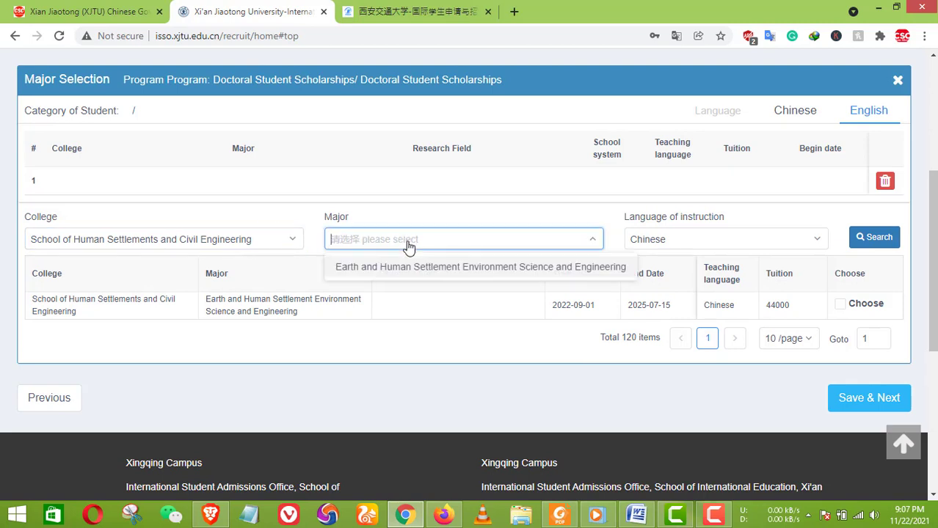
pyautogui.click(419, 267)
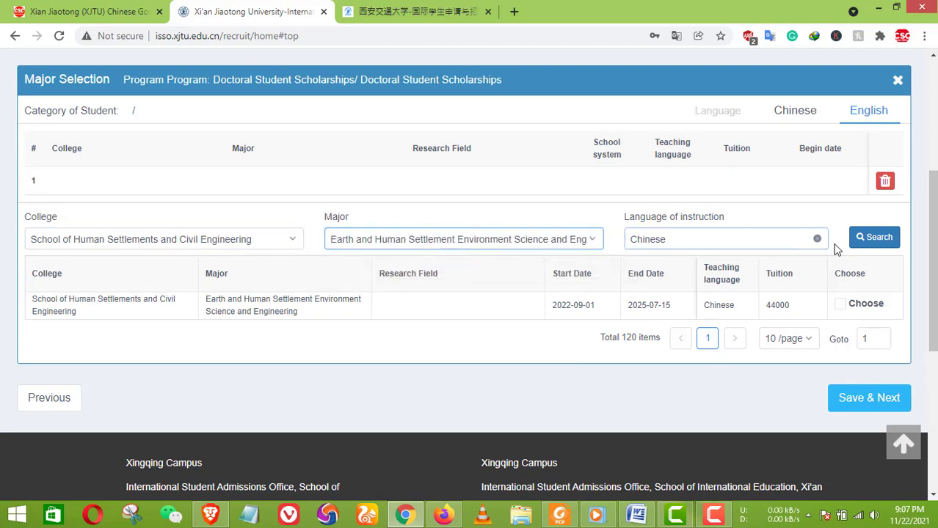
# - Try to choose the listed Earth and Human Settlement Environment Science and Engineering major, then dismiss its requirements dialog
pyautogui.click(860, 306)
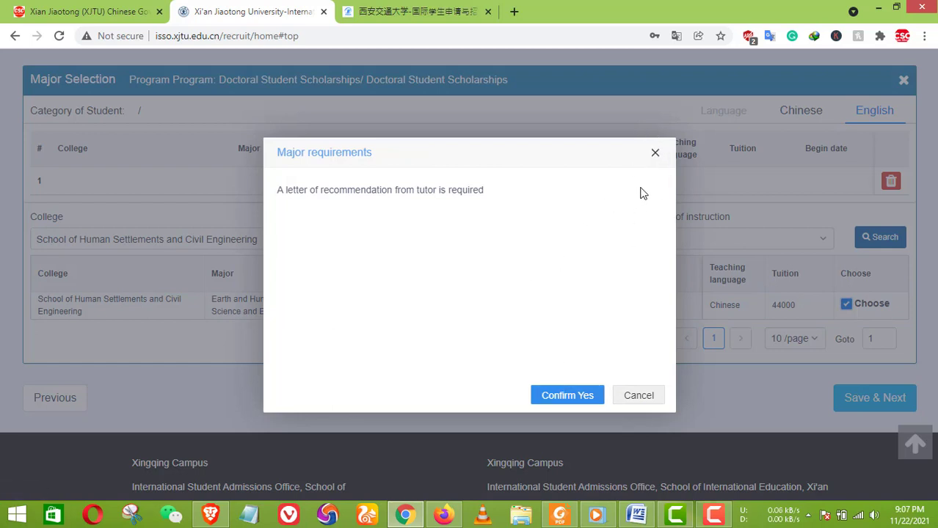
pyautogui.click(656, 152)
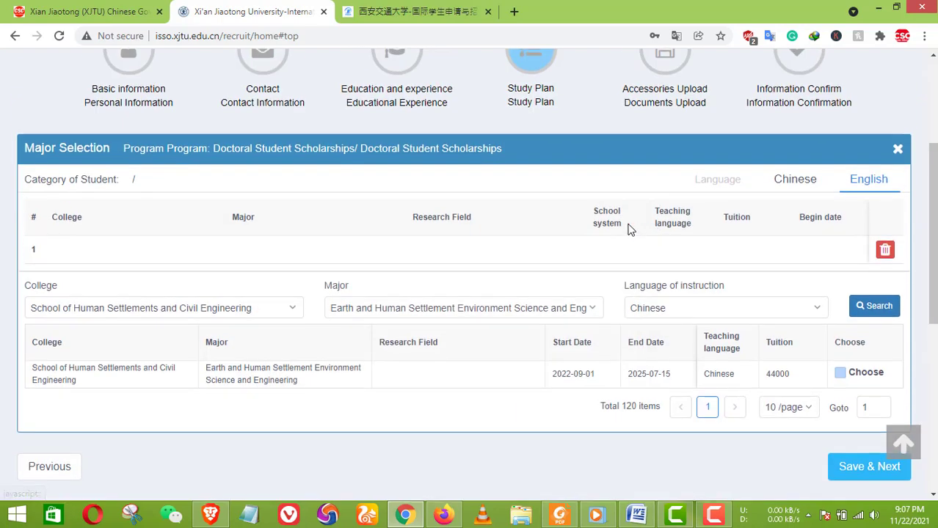
# - Switch from the Study Plan page to the Documents Upload page without saving the current page
pyautogui.scroll(2, 576, 120)
pyautogui.click(674, 195)
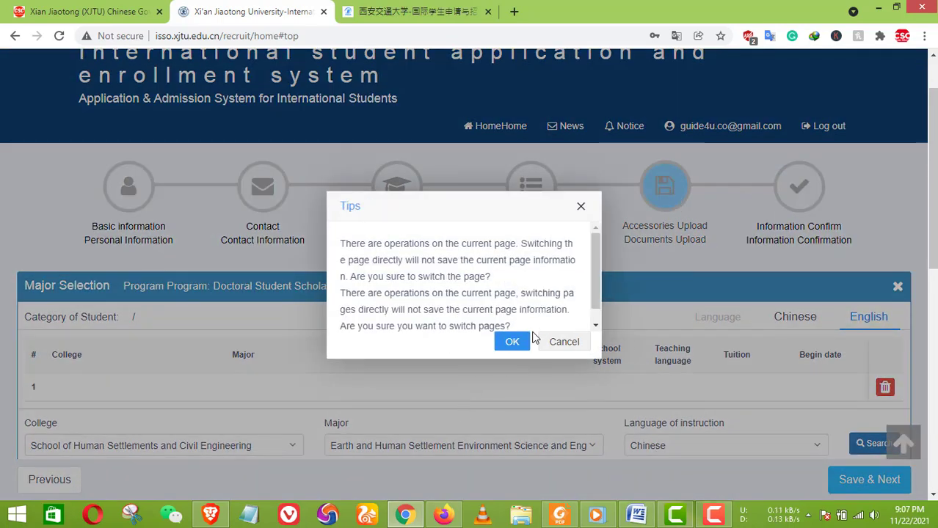
pyautogui.click(555, 346)
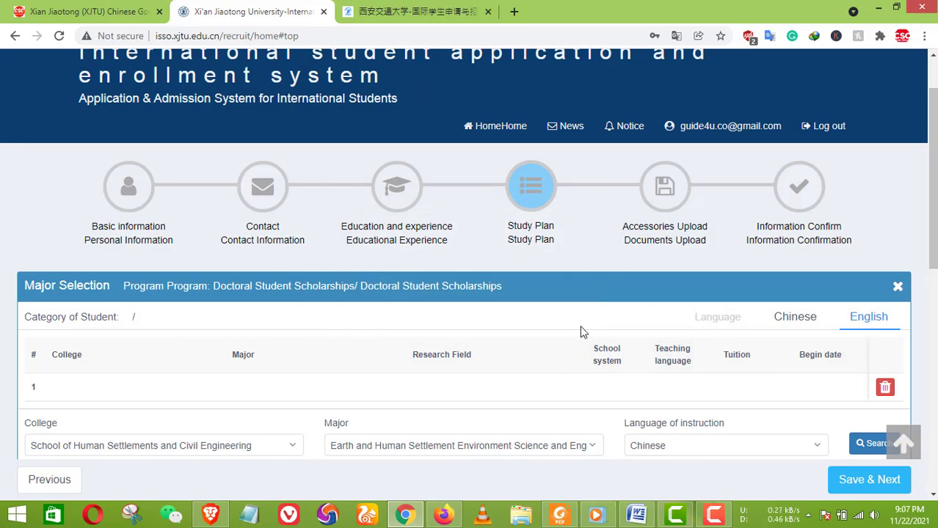
pyautogui.click(655, 220)
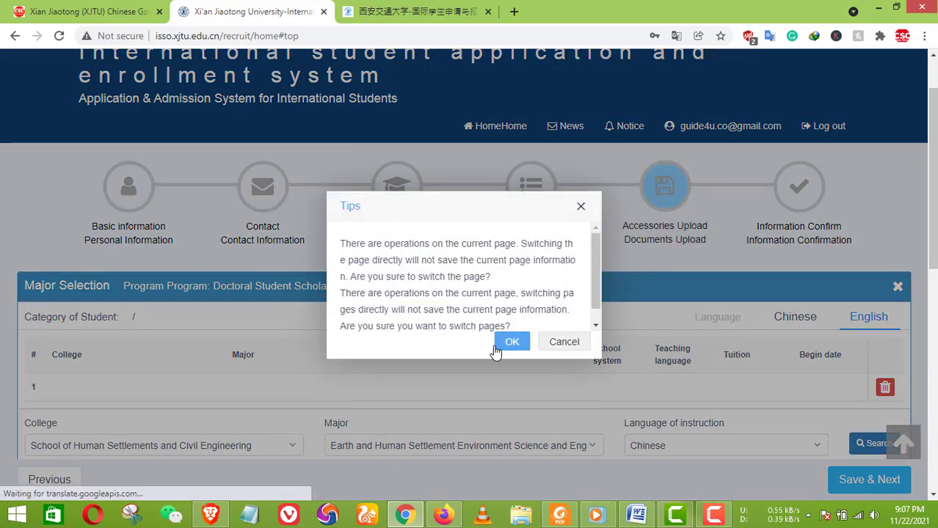
pyautogui.click(496, 347)
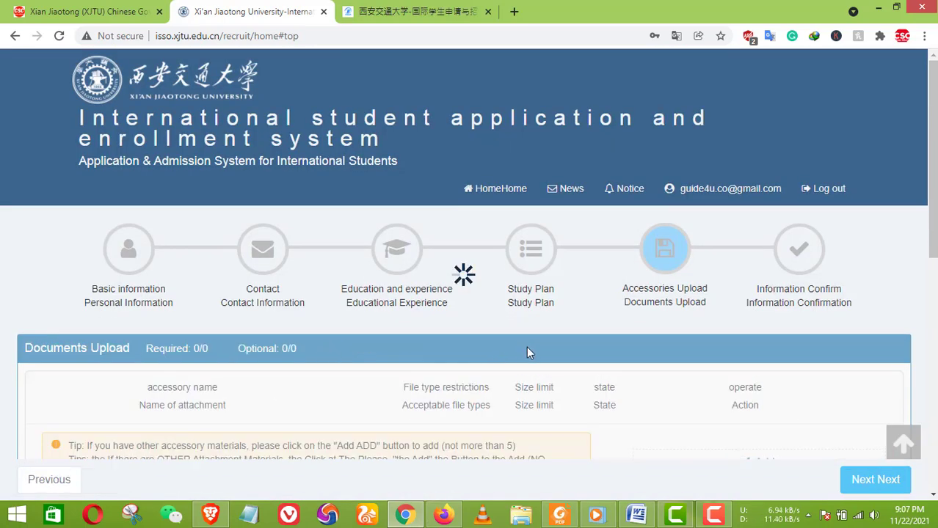
# - Examine the upload requirements for the passport photocopy, physical examination record, non-criminal record and highest diploma
pyautogui.scroll(-3, 528, 352)
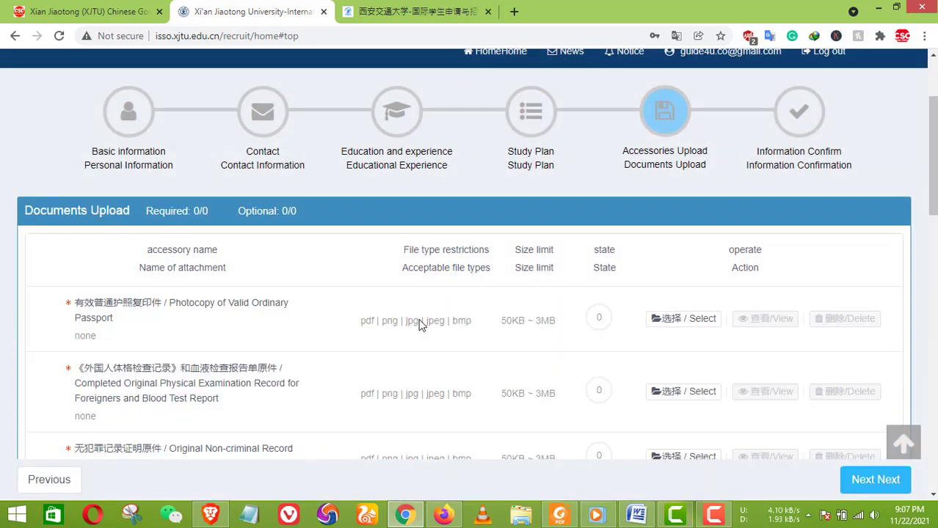
pyautogui.scroll(-1, 195, 256)
pyautogui.moveTo(90, 233); pyautogui.dragTo(213, 239)
pyautogui.scroll(-1, 115, 230)
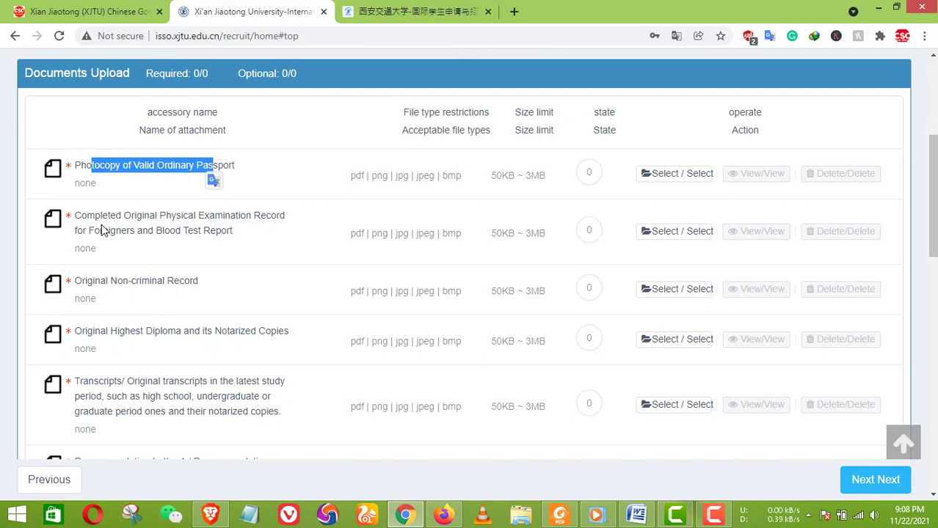
pyautogui.moveTo(94, 231); pyautogui.dragTo(203, 215)
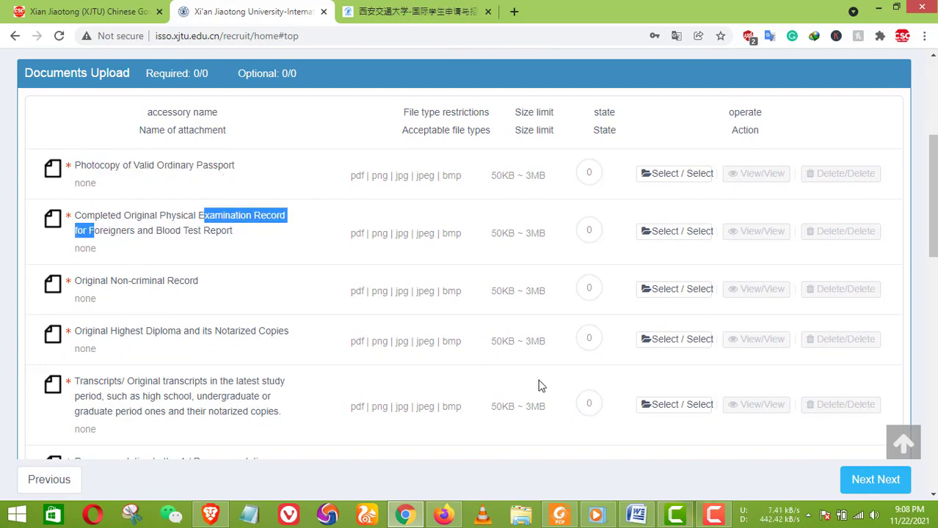
pyautogui.click(713, 513)
pyautogui.click(714, 513)
pyautogui.moveTo(100, 281); pyautogui.dragTo(204, 285)
pyautogui.scroll(-1, 203, 286)
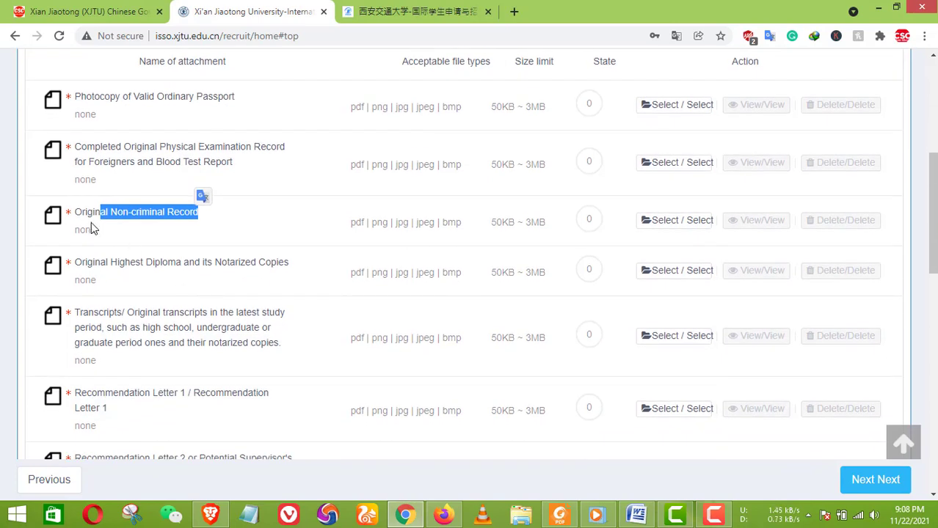
pyautogui.moveTo(95, 263); pyautogui.dragTo(222, 264)
pyautogui.scroll(-1, 216, 273)
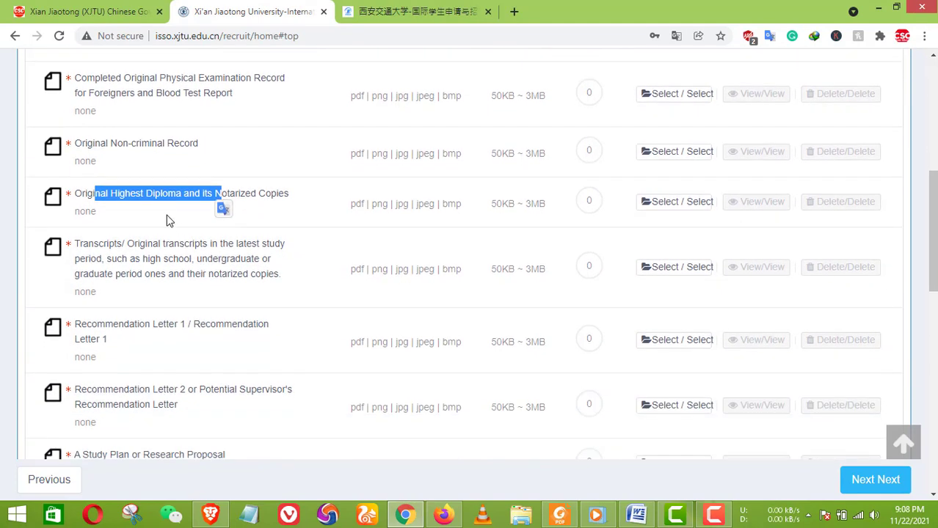
pyautogui.click(155, 195)
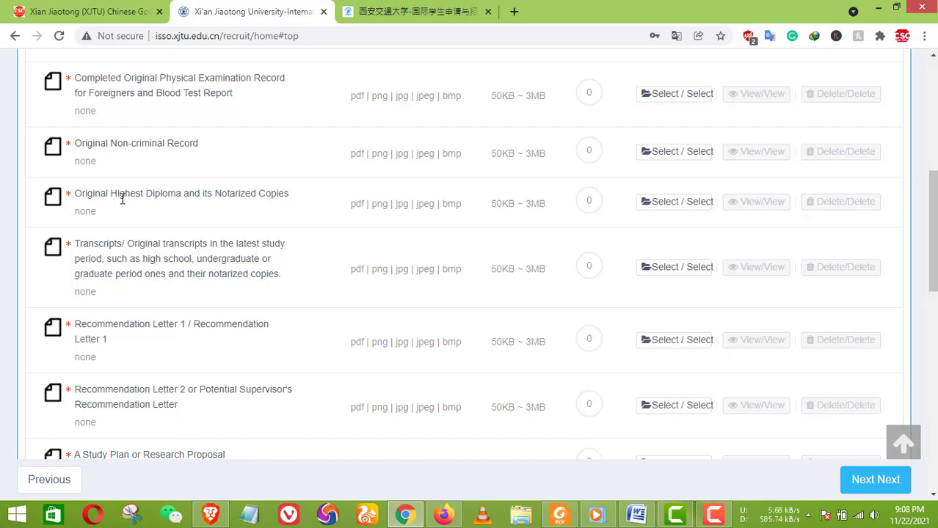
pyautogui.moveTo(118, 194); pyautogui.dragTo(297, 199)
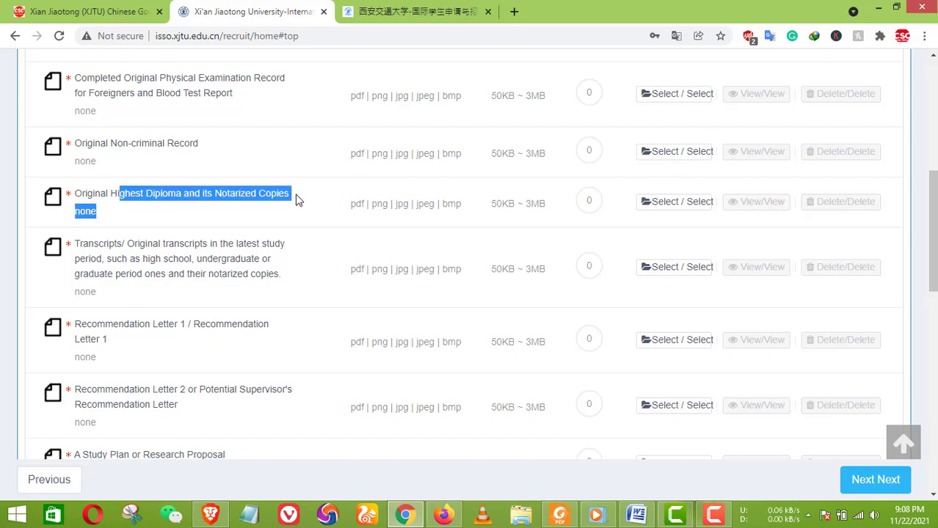
pyautogui.click(217, 196)
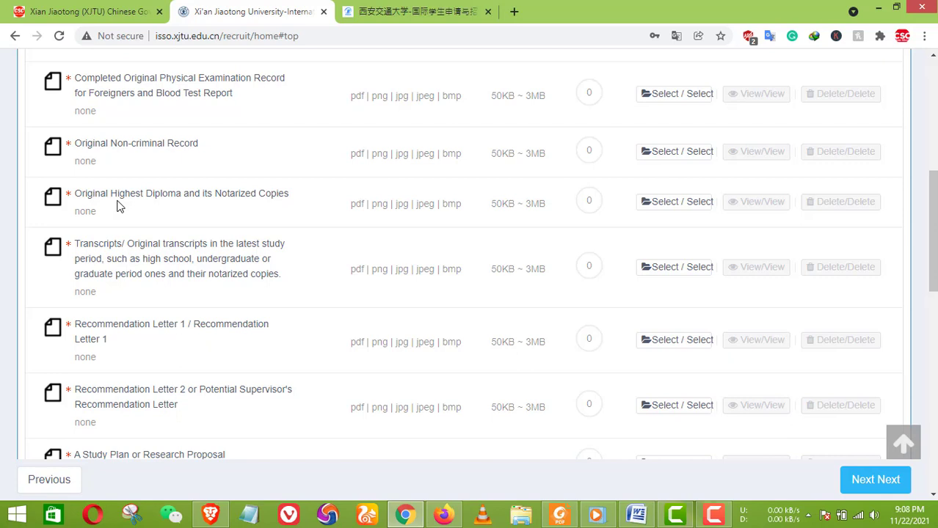
# - Examine the upload requirements for transcripts, recommendation letters, study plan, research achievements and language proficiency certificate, including the accepted transcript file types
pyautogui.scroll(-1, 108, 220)
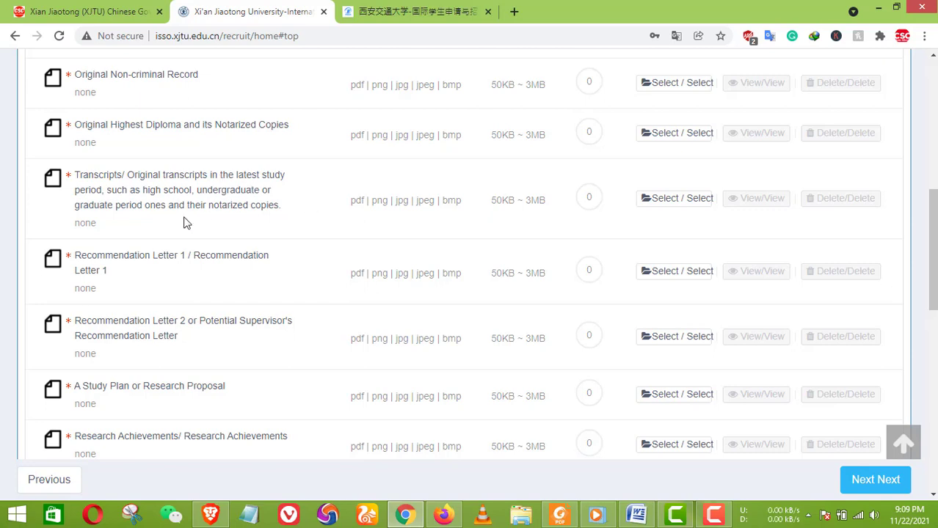
pyautogui.moveTo(348, 200); pyautogui.dragTo(463, 200)
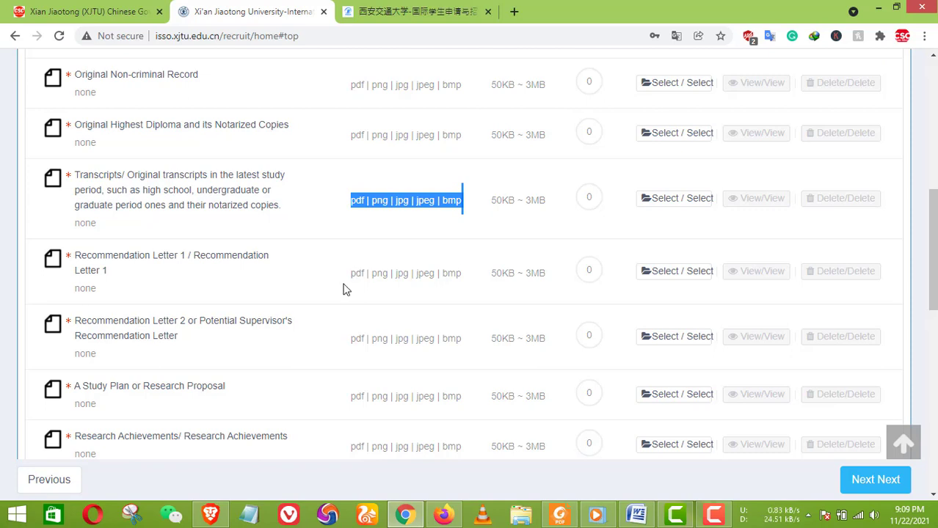
pyautogui.scroll(-1, 178, 261)
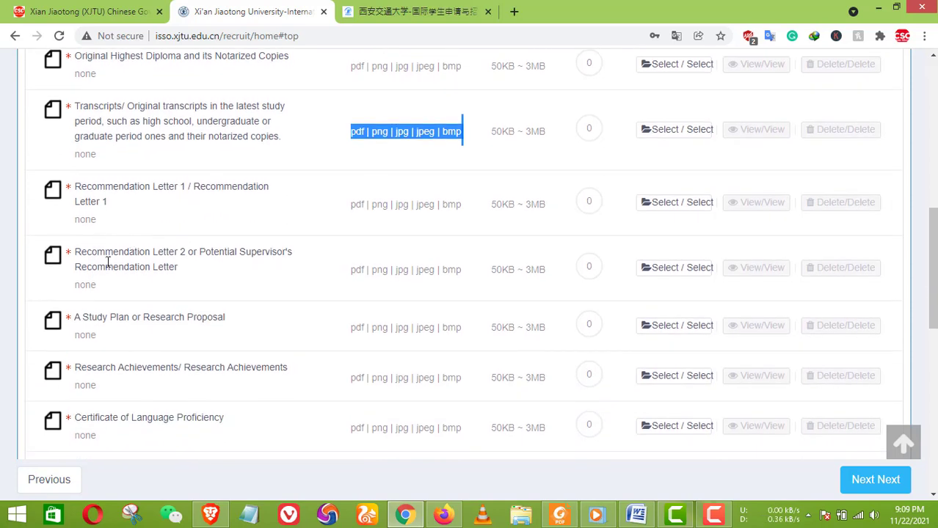
pyautogui.scroll(-1, 183, 300)
pyautogui.moveTo(94, 249); pyautogui.dragTo(248, 257)
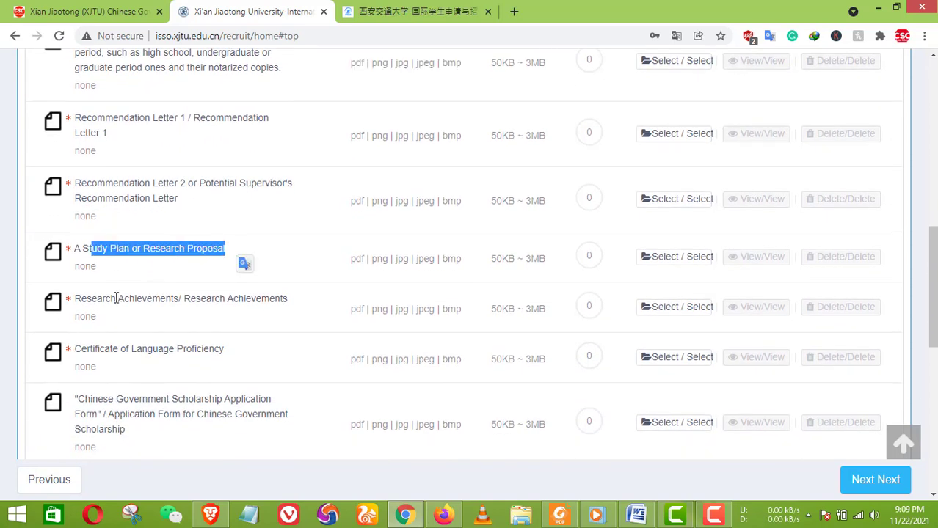
pyautogui.moveTo(116, 298); pyautogui.dragTo(273, 294)
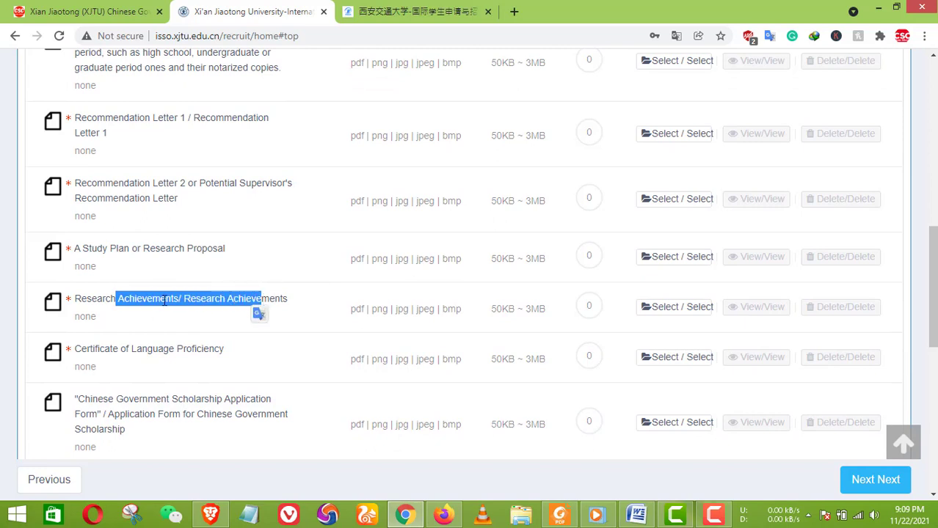
pyautogui.click(127, 303)
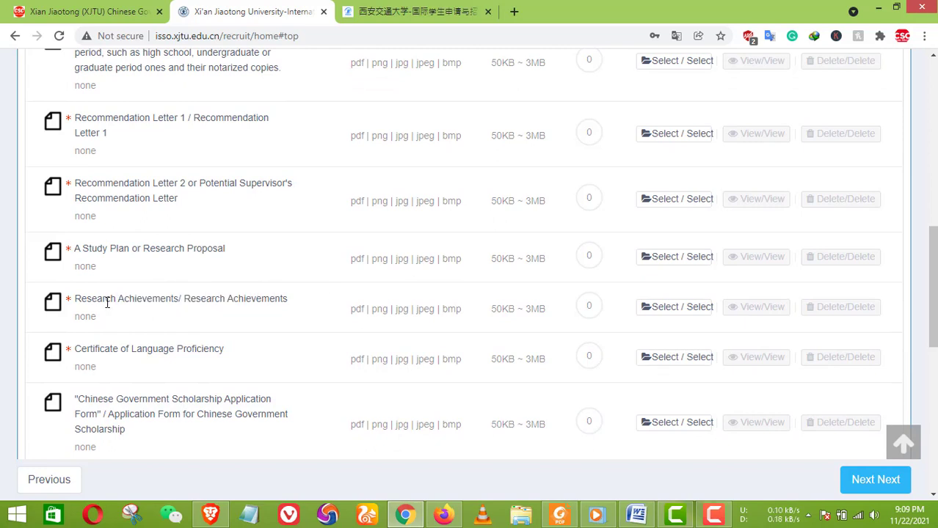
pyautogui.moveTo(64, 307); pyautogui.dragTo(78, 300)
pyautogui.moveTo(280, 300); pyautogui.dragTo(210, 300)
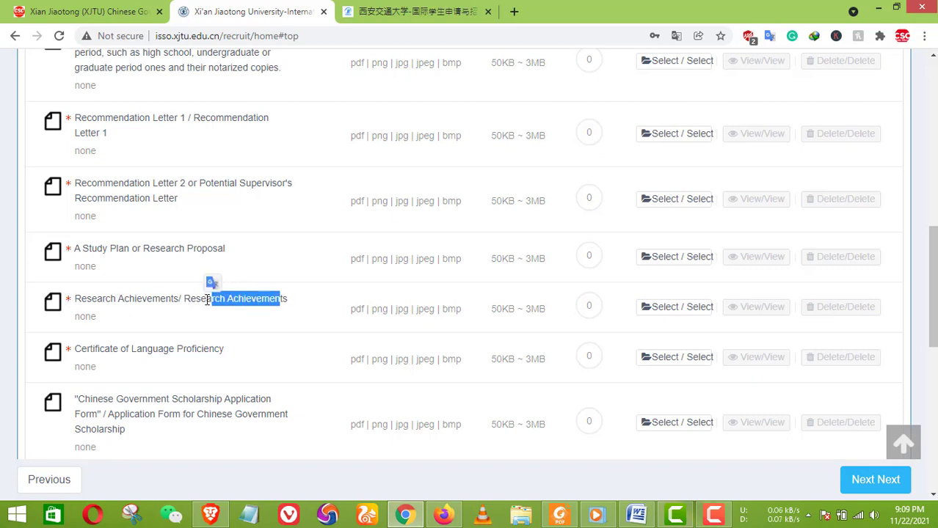
pyautogui.scroll(-1, 220, 294)
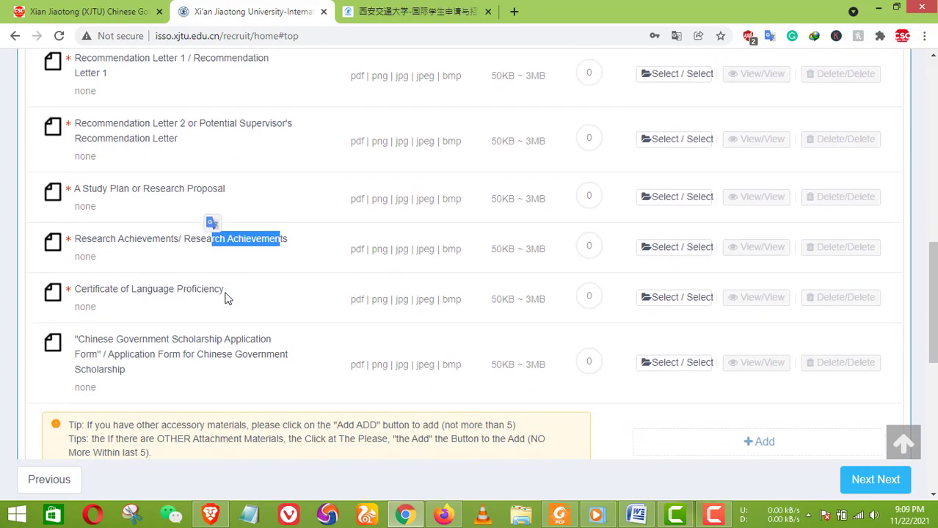
pyautogui.moveTo(120, 282); pyautogui.dragTo(158, 282)
pyautogui.click(248, 246)
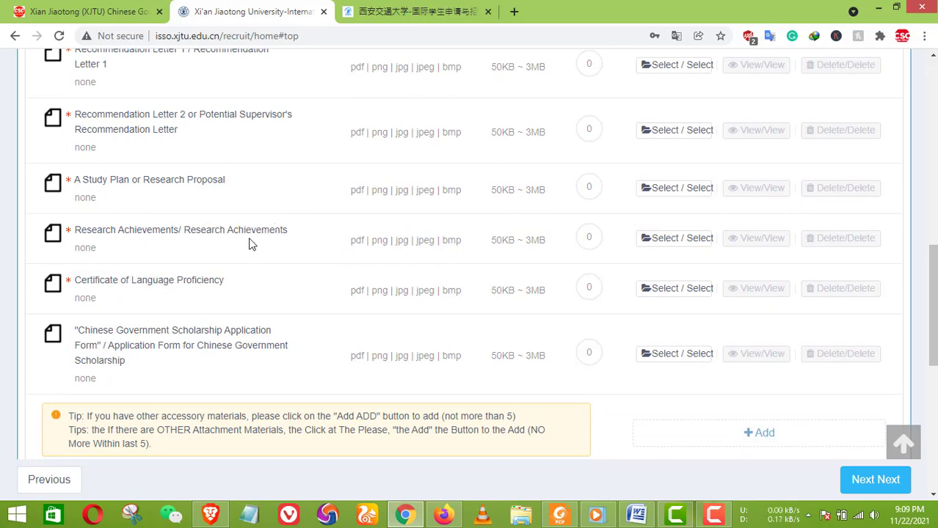
pyautogui.moveTo(289, 229); pyautogui.dragTo(76, 224)
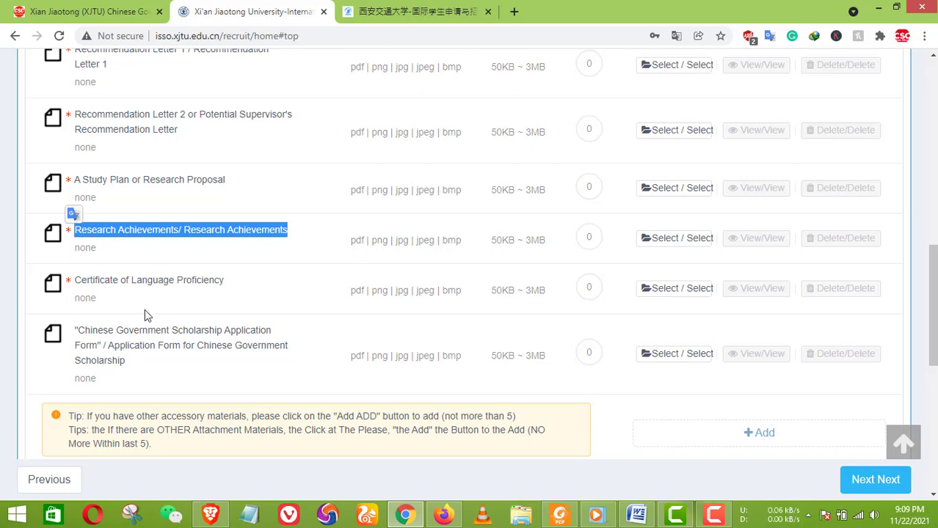
pyautogui.moveTo(75, 281); pyautogui.dragTo(232, 282)
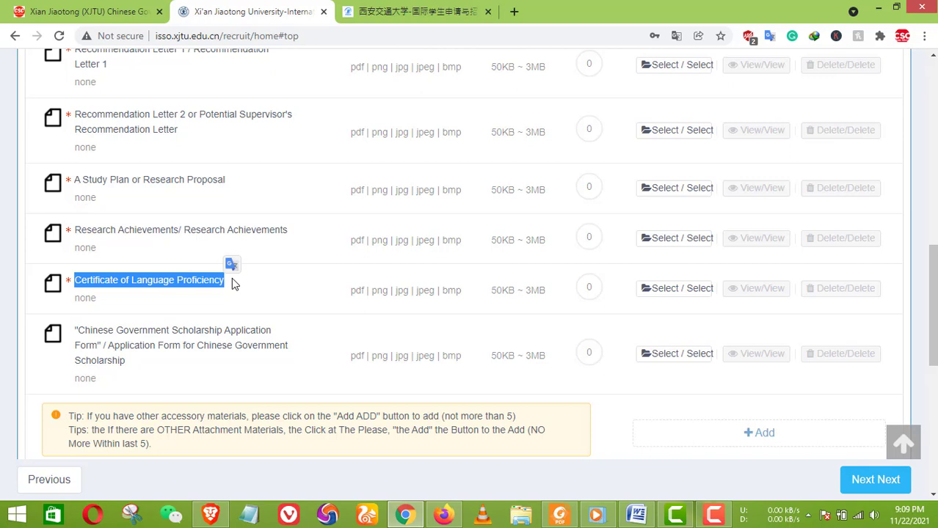
# - Examine the Chinese Government Scholarship application form requirement and check the CSC portal link on the XJTU scholarship guide page
pyautogui.scroll(-2, 242, 328)
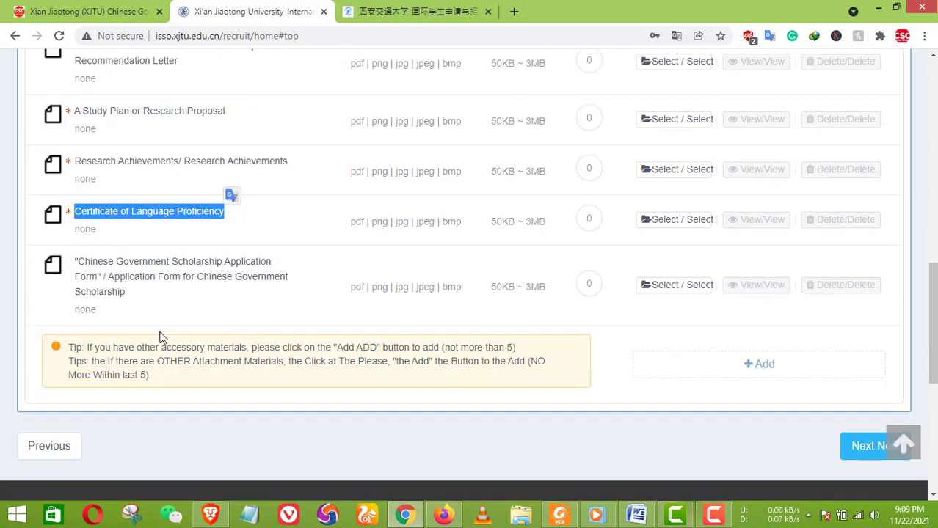
pyautogui.moveTo(114, 277); pyautogui.dragTo(156, 276)
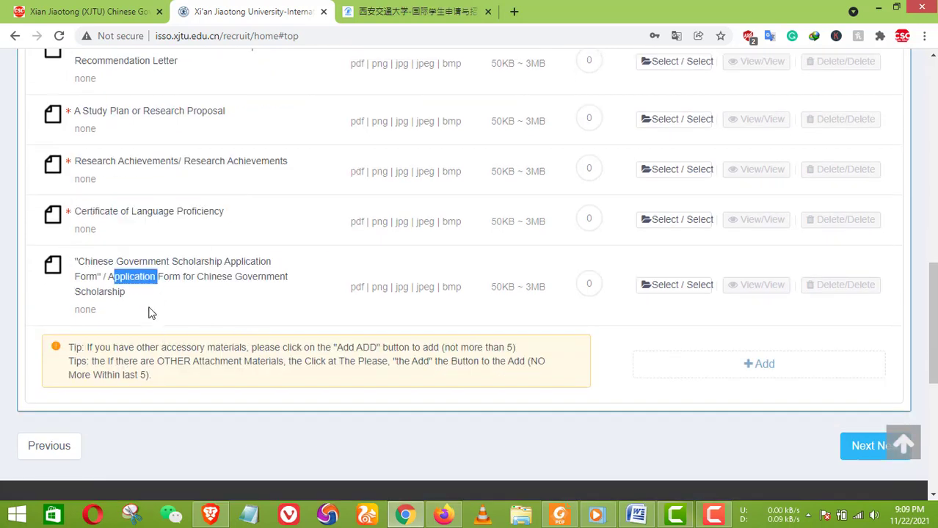
pyautogui.click(99, 313)
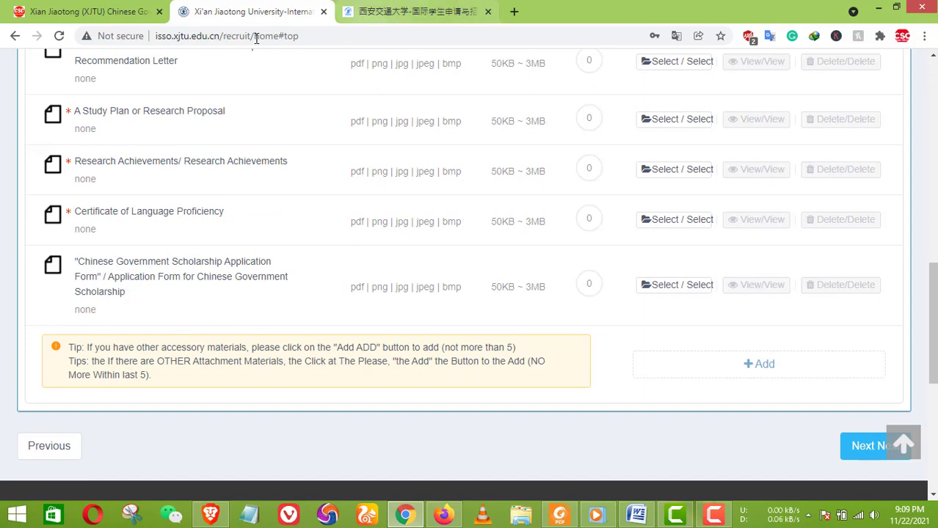
pyautogui.click(88, 11)
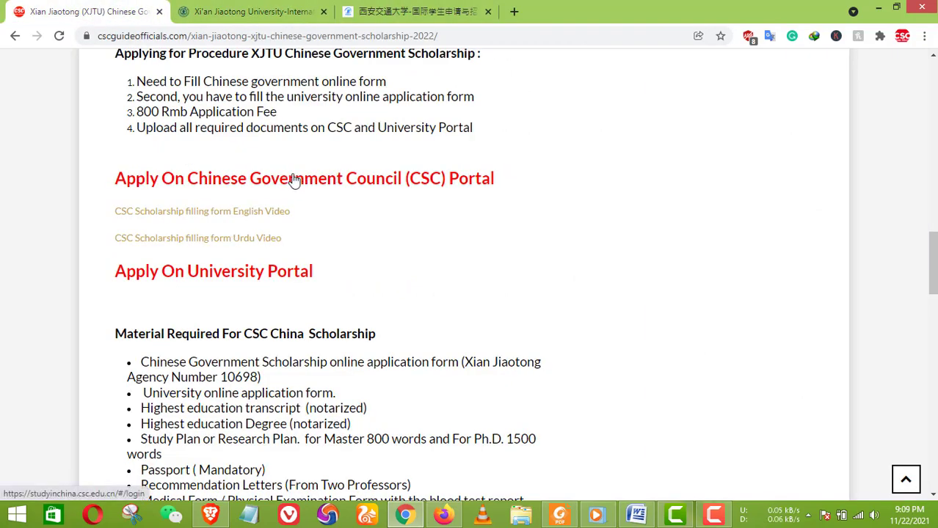
pyautogui.click(271, 11)
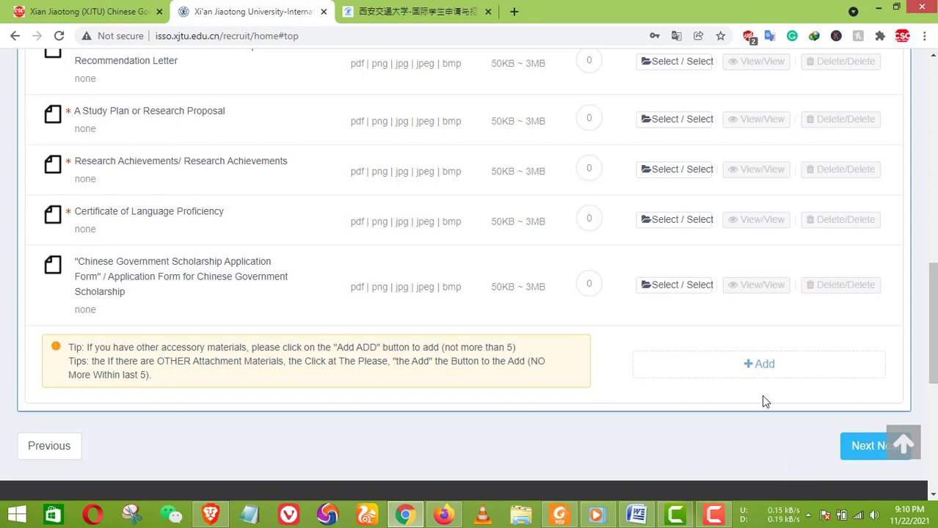
# - Open the Information Confirmation page, close the incomplete-information notice, and review the individual, passport and family information sections
pyautogui.scroll(15, 762, 400)
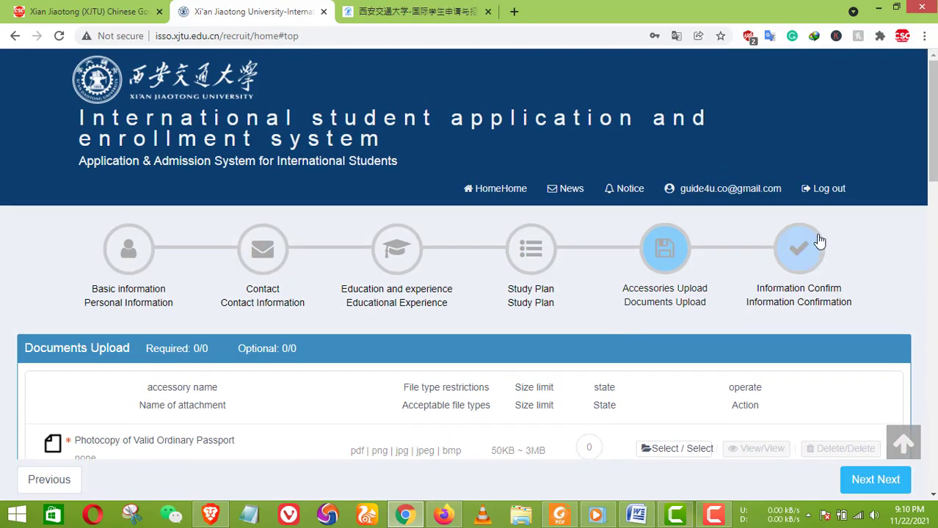
pyautogui.click(807, 247)
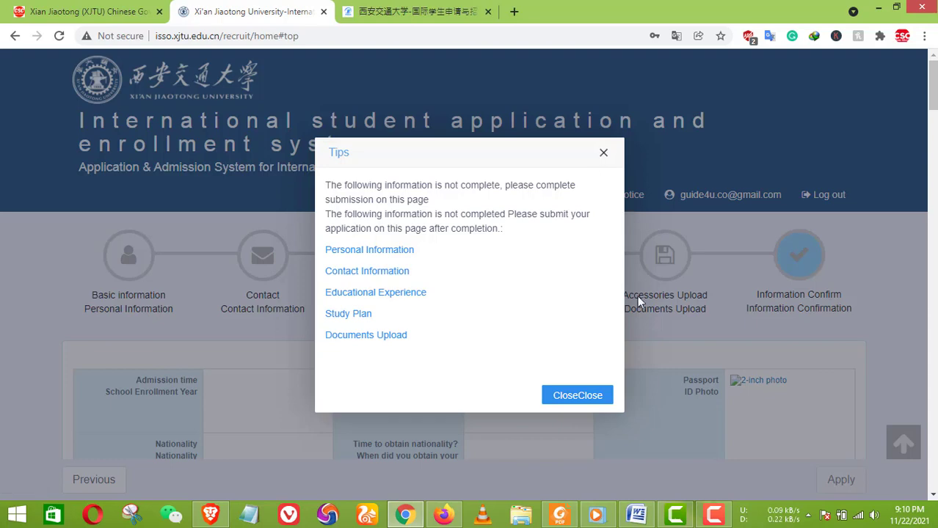
pyautogui.click(604, 153)
pyautogui.scroll(-5, 601, 256)
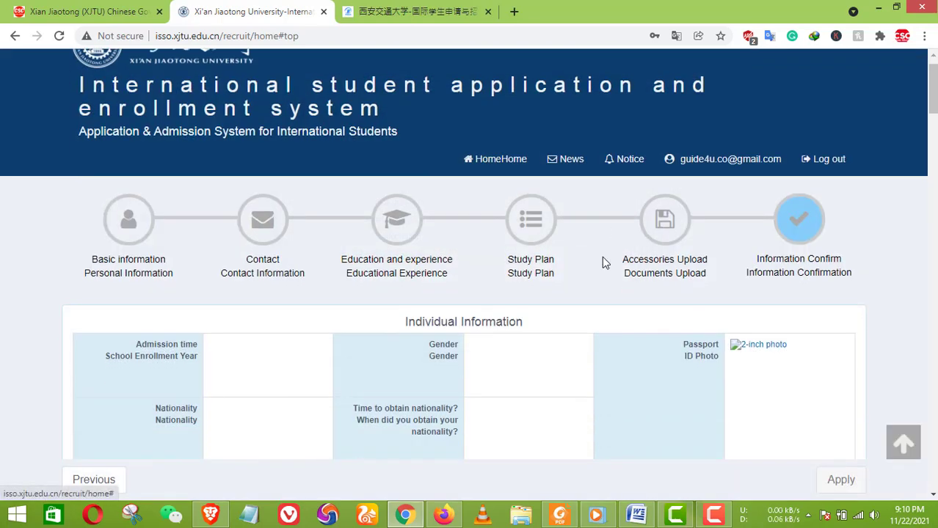
pyautogui.scroll(-5, 601, 268)
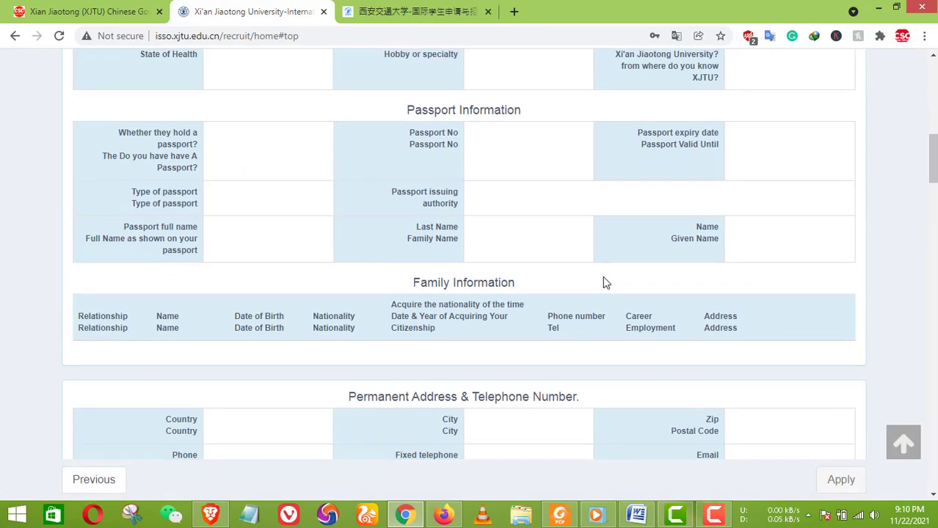
pyautogui.scroll(6, 602, 276)
pyautogui.scroll(3, 600, 286)
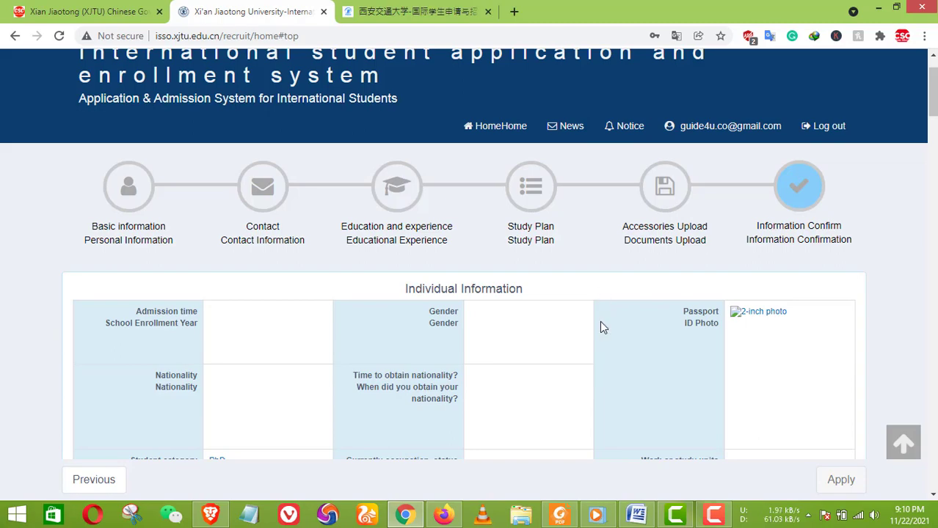
# - Review the rest of the Information Confirmation page, including the language proficiency, study plan, scholarship type and attachment sections
pyautogui.scroll(-20, 600, 323)
pyautogui.scroll(-15, 642, 318)
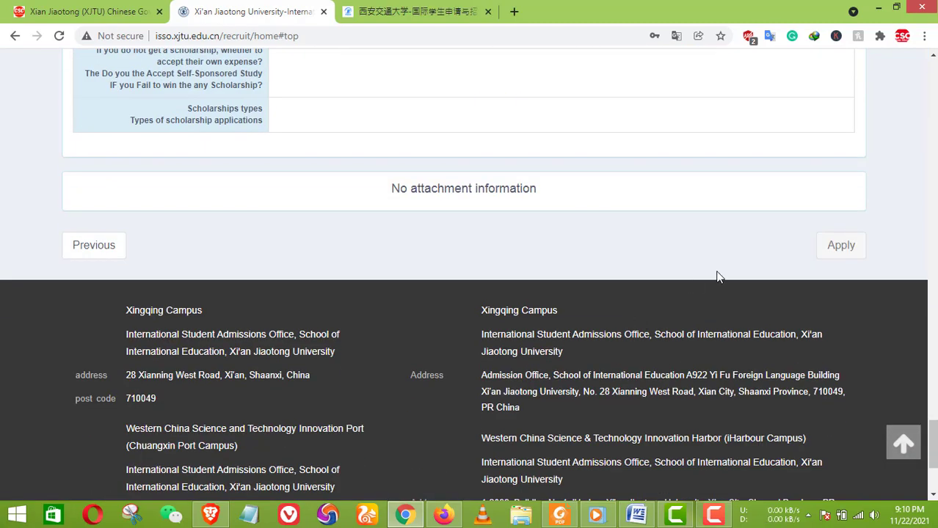
pyautogui.scroll(15, 741, 290)
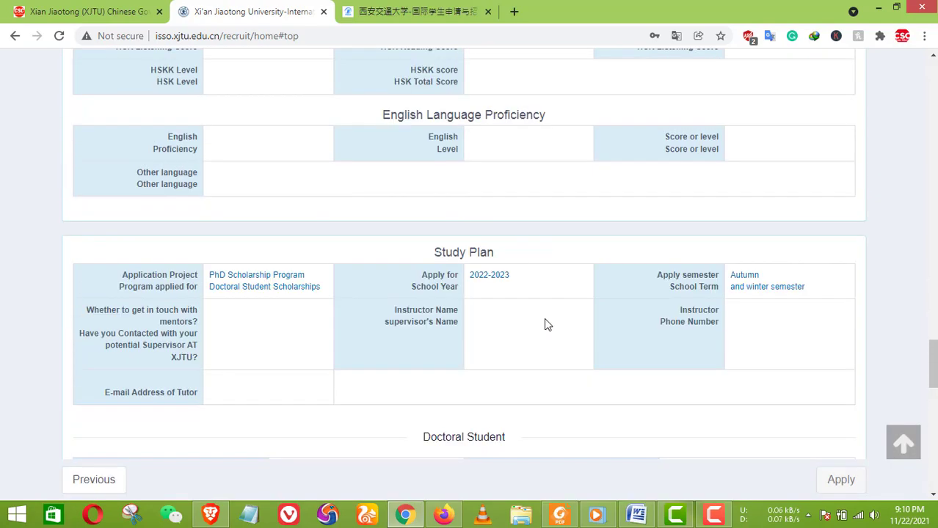
pyautogui.scroll(20, 545, 323)
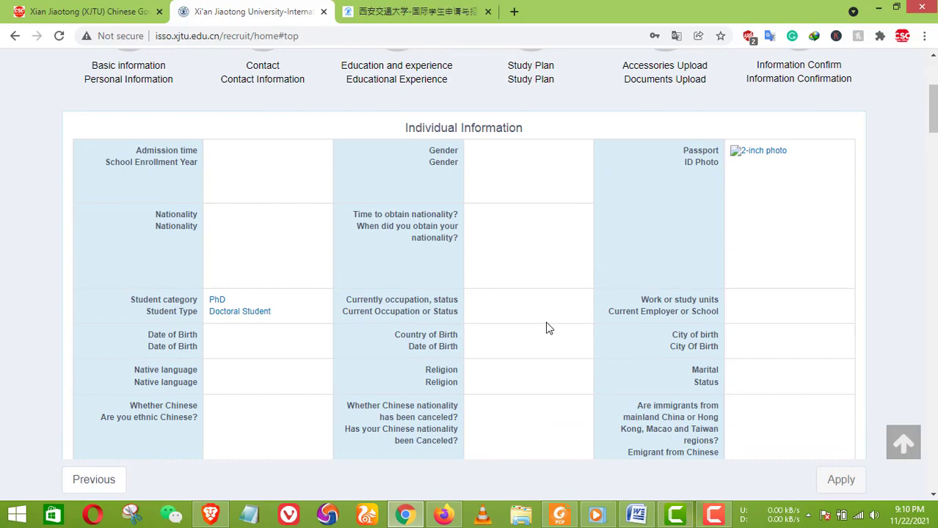
pyautogui.scroll(4, 545, 328)
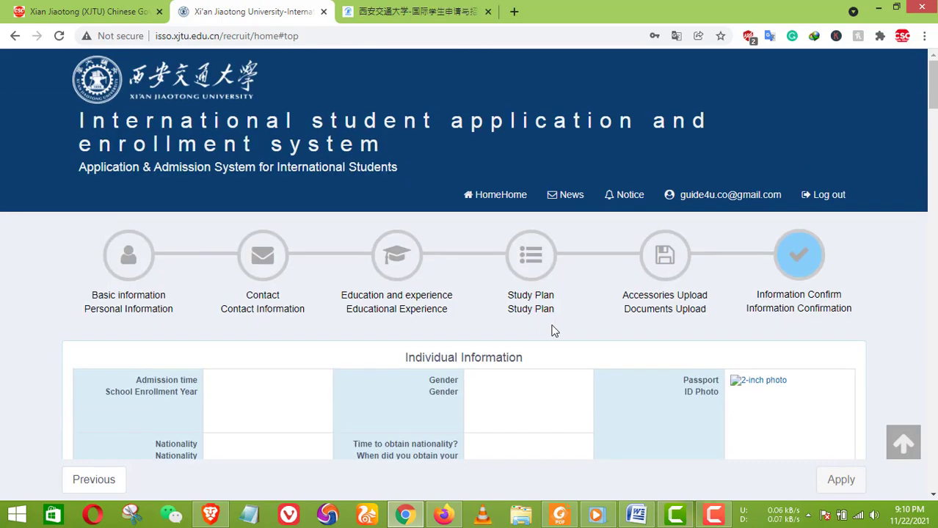
# - Return to the Documents Upload page and search it for "fee" to check for an application fee requirement
pyautogui.click(655, 264)
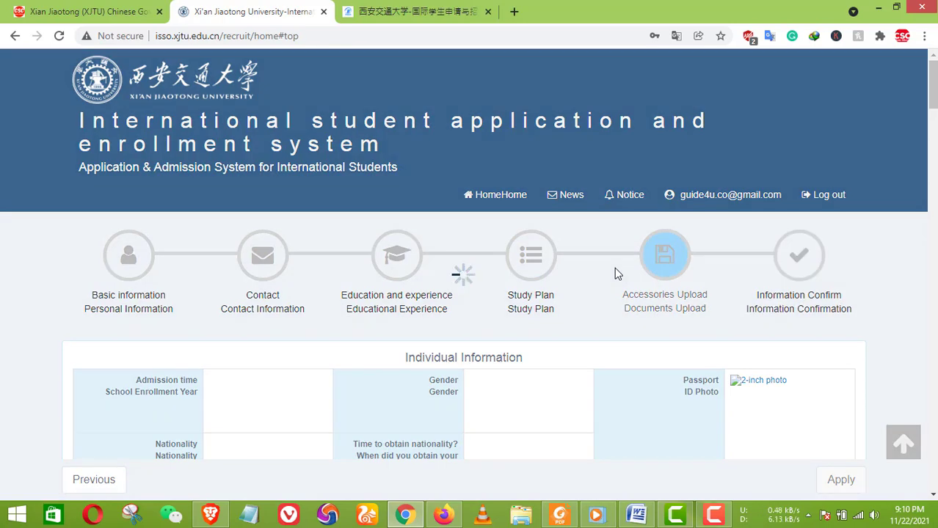
pyautogui.scroll(-3, 614, 267)
pyautogui.scroll(-3, 613, 268)
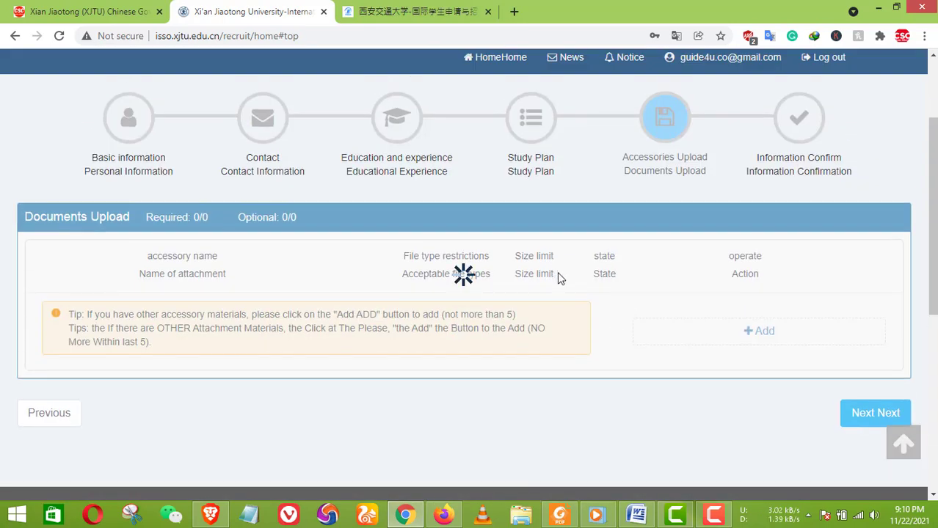
pyautogui.scroll(-4, 396, 308)
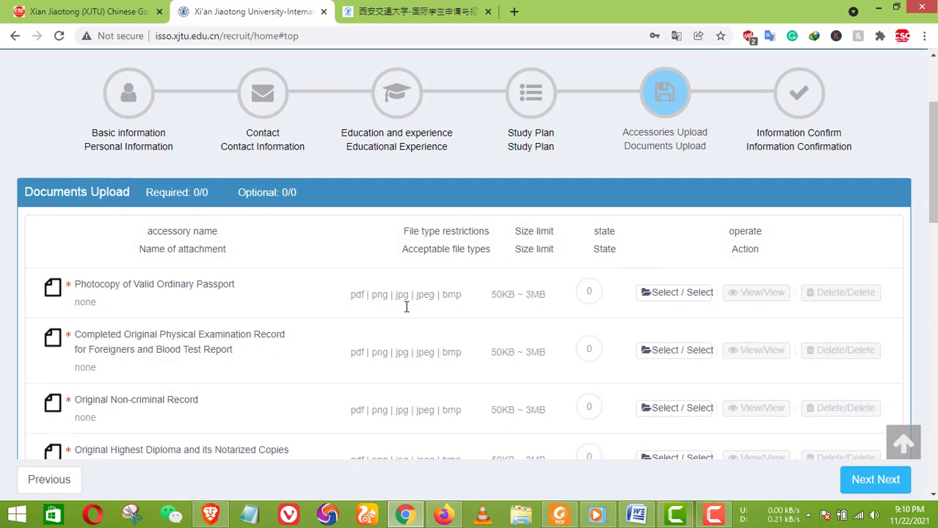
pyautogui.hotkey('ctrl', 'f')
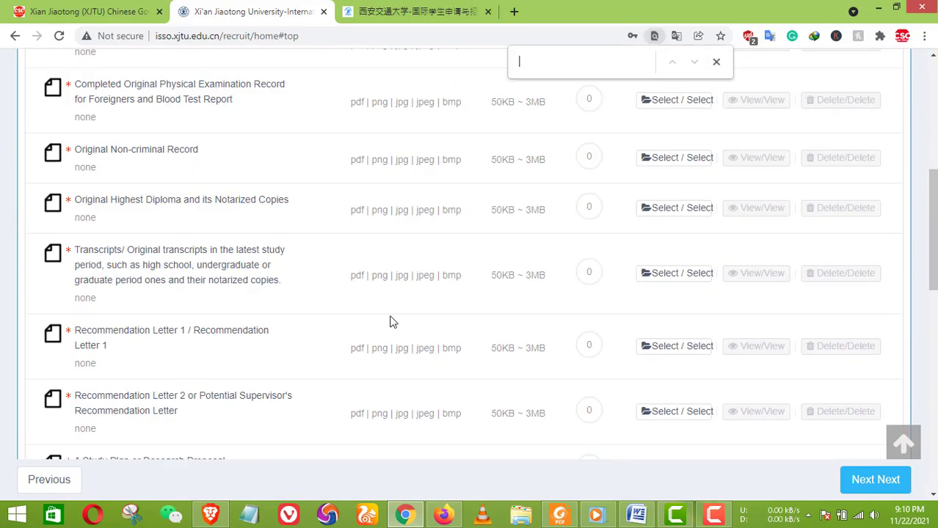
pyautogui.write('fee')
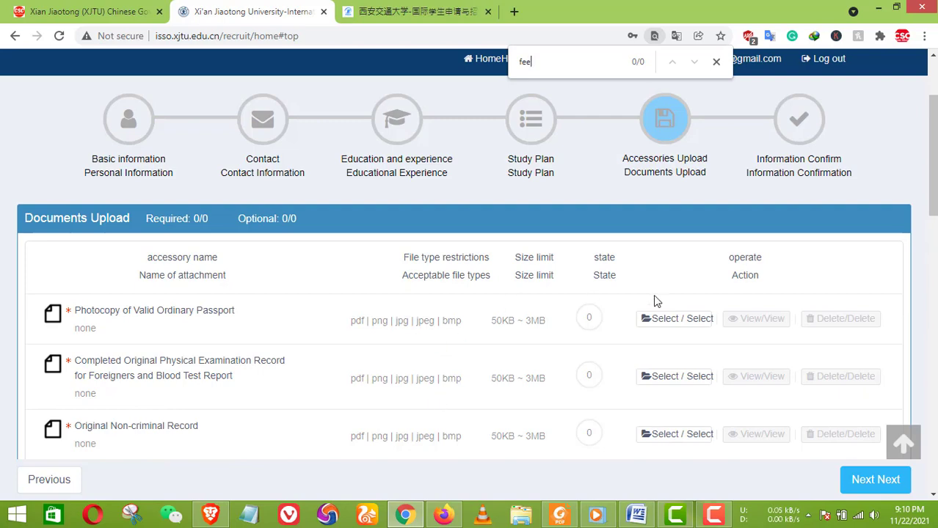
pyautogui.scroll(2, 503, 311)
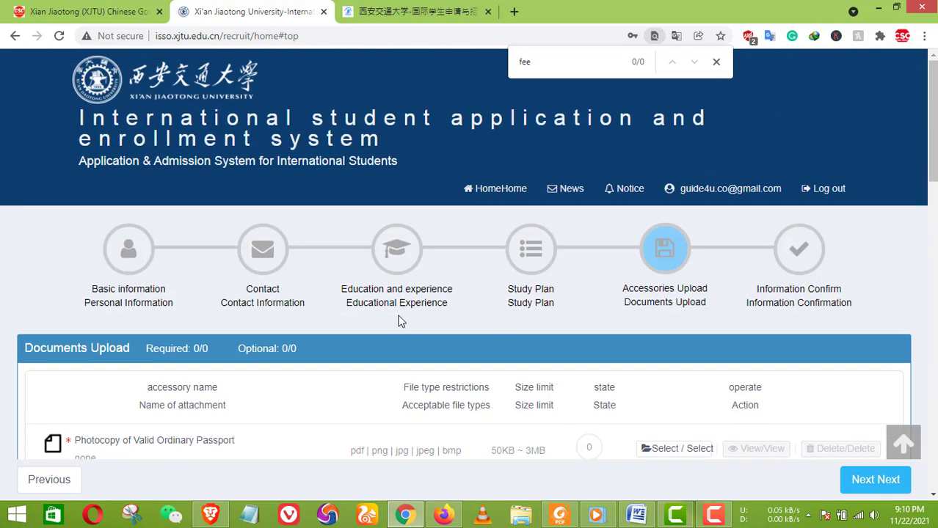
# - Switch to the XJTU scholarship guide page and look through the detailed scholarship information and eligibility requirements
pyautogui.click(88, 11)
pyautogui.scroll(7, 208, 129)
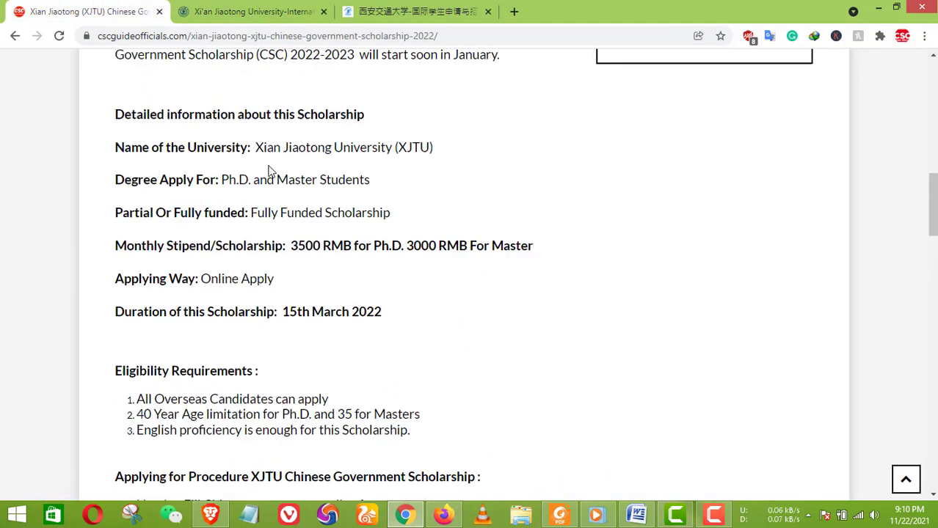